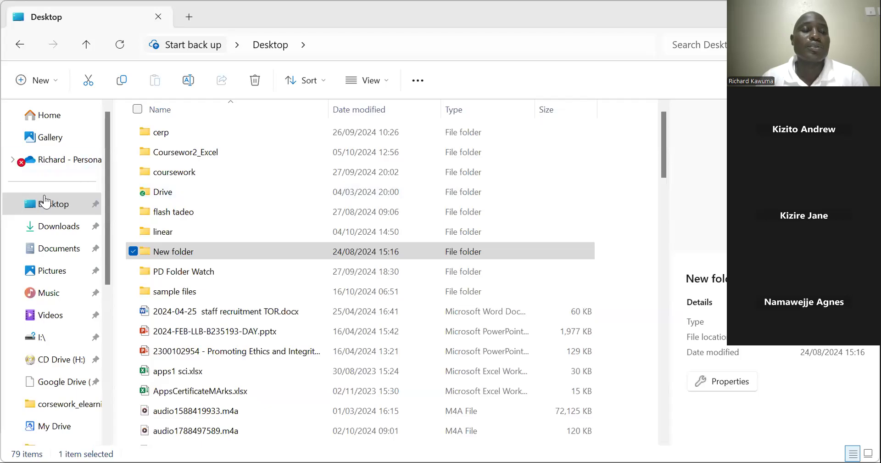
Create a new folder on the Desktop
{"action": "left_click", "coordinate": [47, 205]}
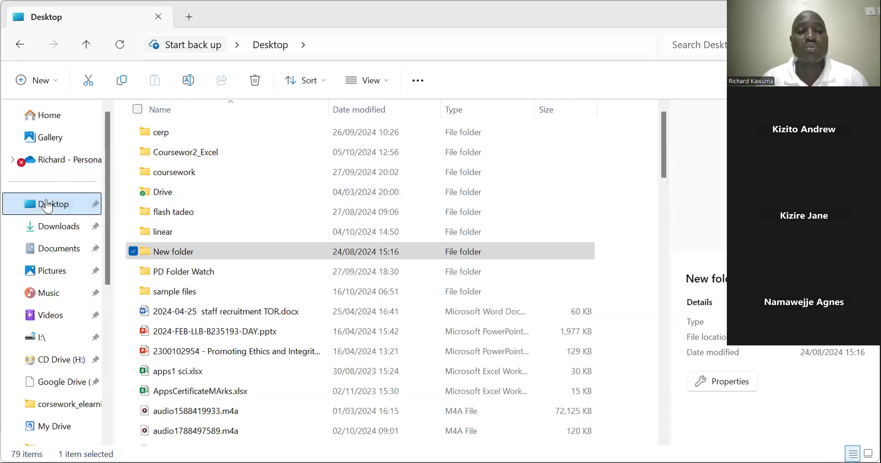
{"action": "left_click", "coordinate": [578, 226]}
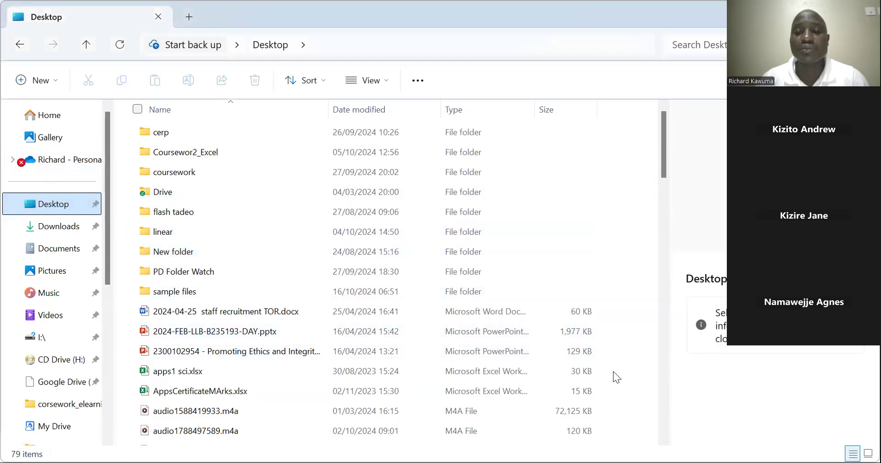
{"action": "right_click", "coordinate": [641, 312]}
{"action": "mouse_move", "coordinate": [654, 312]}
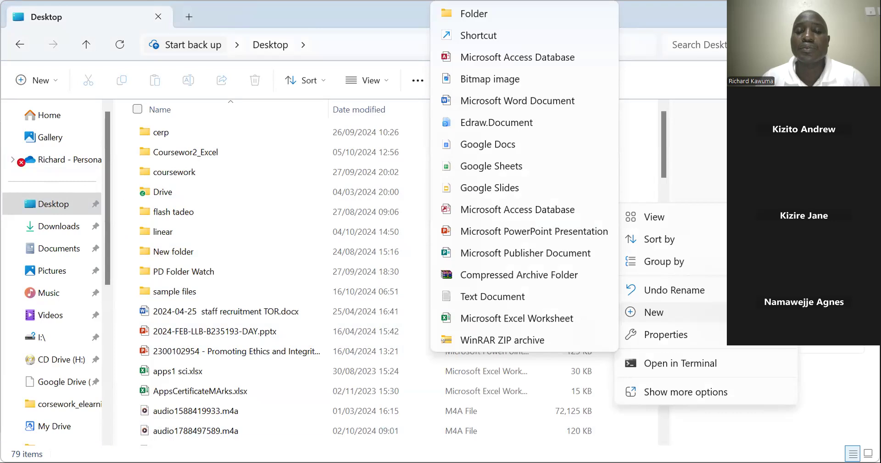
{"action": "key", "text": "Escape"}
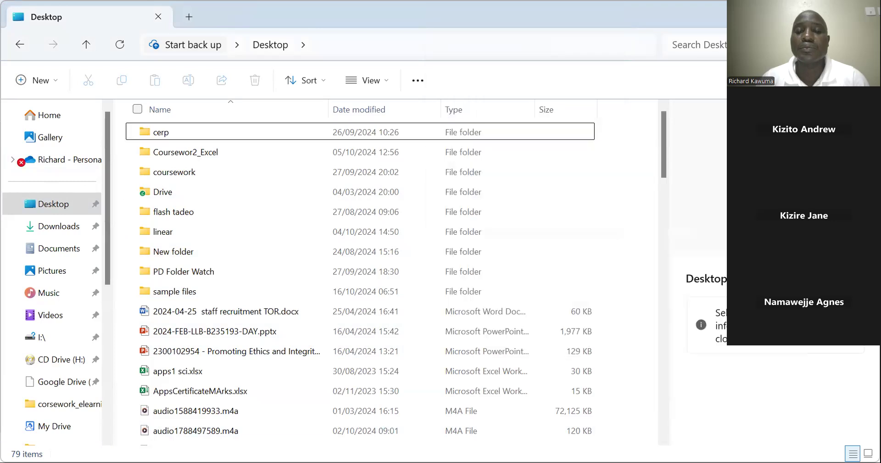
{"action": "right_click", "coordinate": [619, 387]}
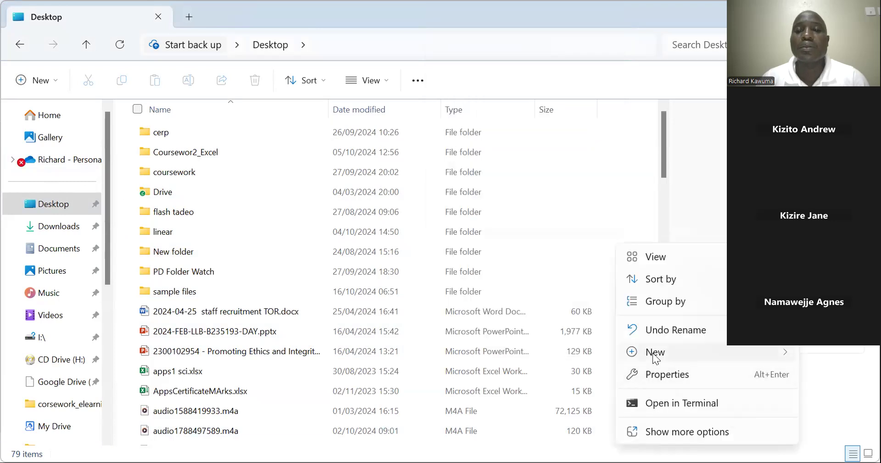
{"action": "mouse_move", "coordinate": [652, 353]}
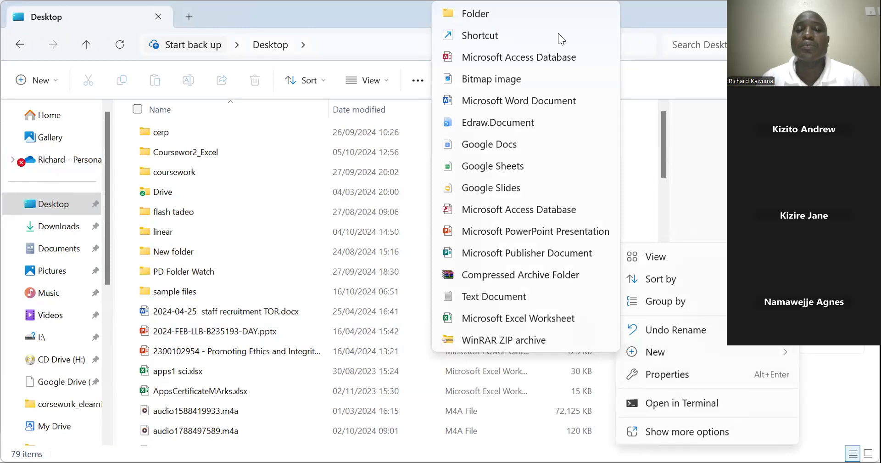
{"action": "key", "text": "Return"}
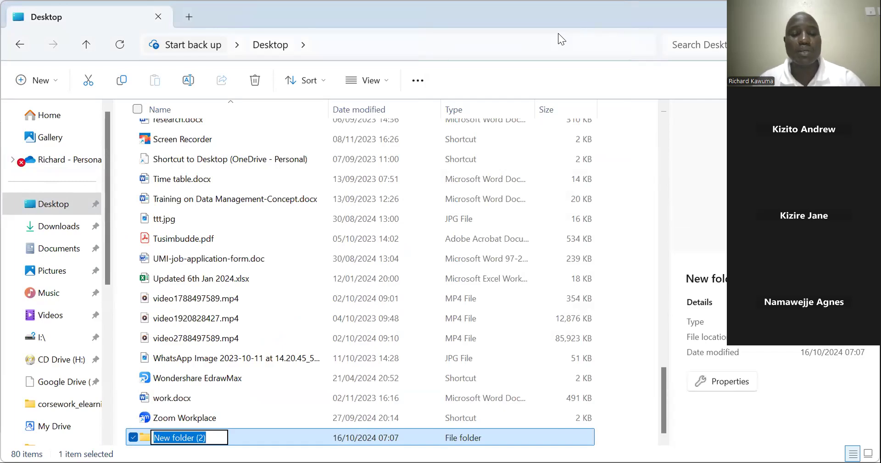
Name the new Desktop folder with the student's registration number
{"action": "type", "text": "2100100664"}
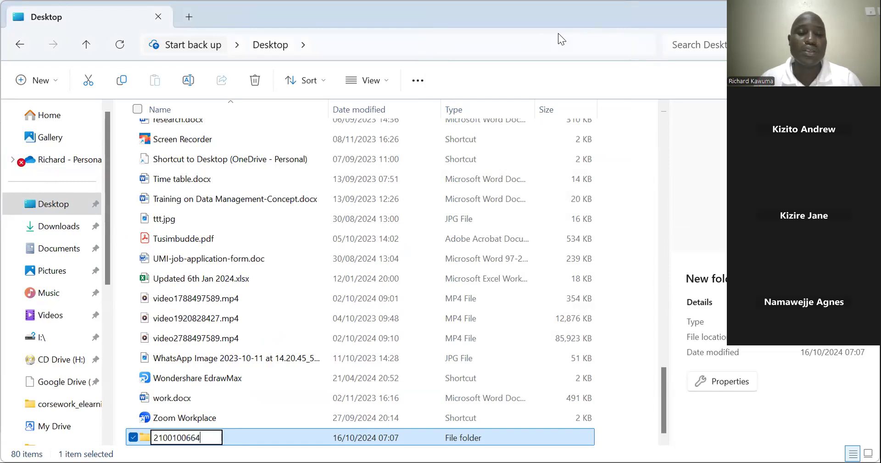
{"action": "key", "text": "Return"}
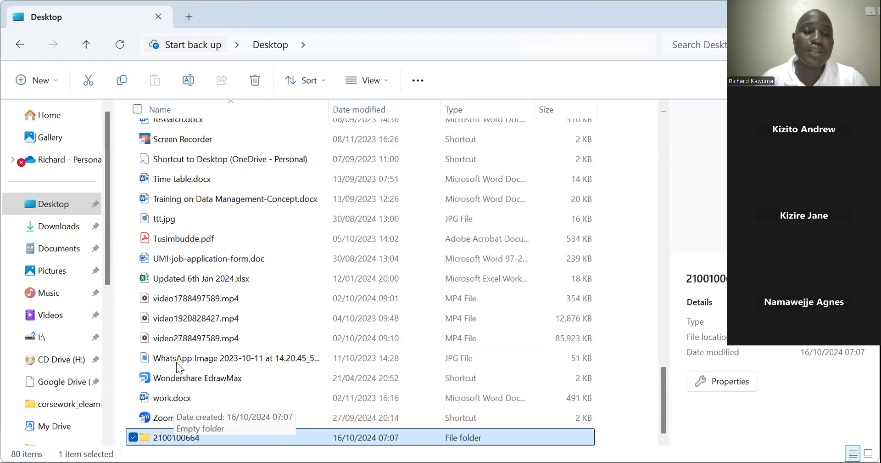
Open the sample files folder on the Desktop and select the practice.xlsx workbook
{"action": "scroll", "coordinate": [180, 331], "scroll_direction": "up", "scroll_amount": 4}
{"action": "scroll", "coordinate": [180, 330], "scroll_direction": "up", "scroll_amount": 15}
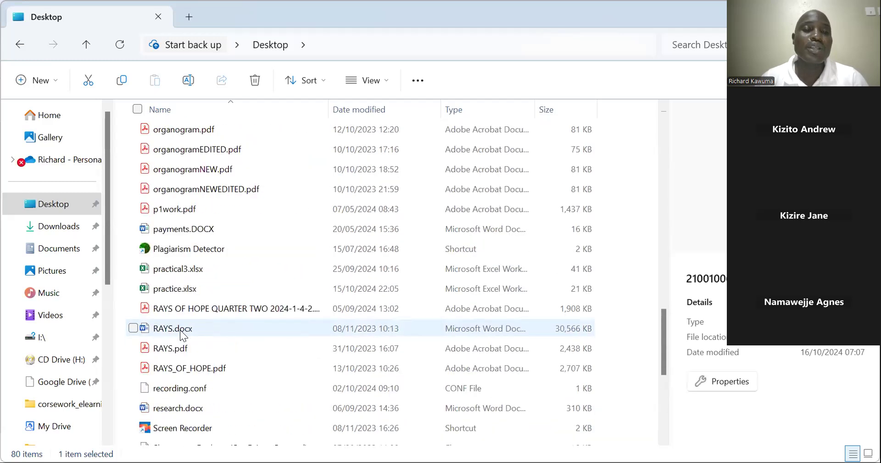
{"action": "scroll", "coordinate": [177, 275], "scroll_direction": "up", "scroll_amount": 1}
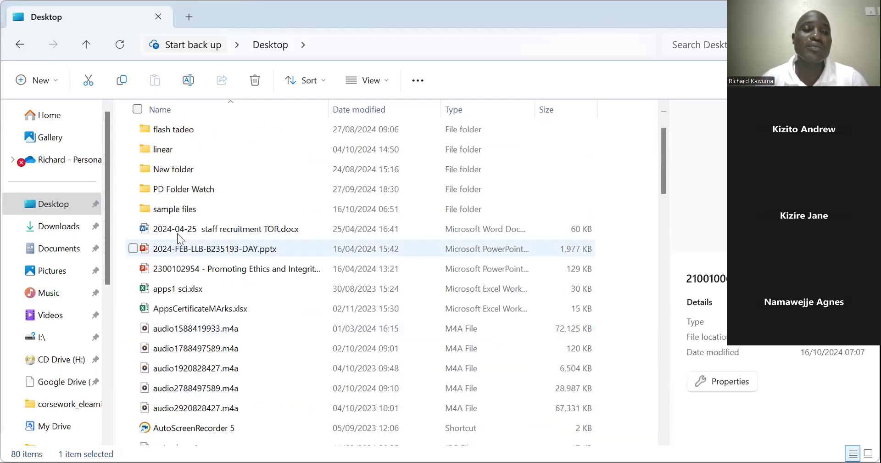
{"action": "double_click", "coordinate": [174, 212]}
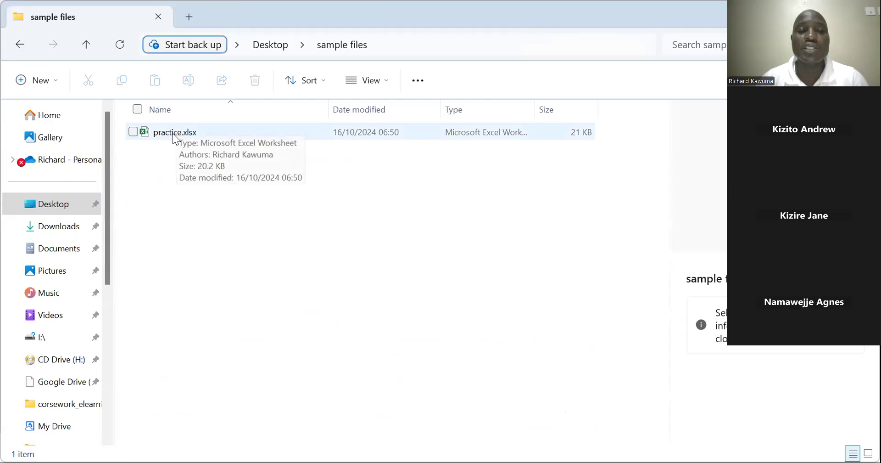
{"action": "left_click", "coordinate": [175, 138]}
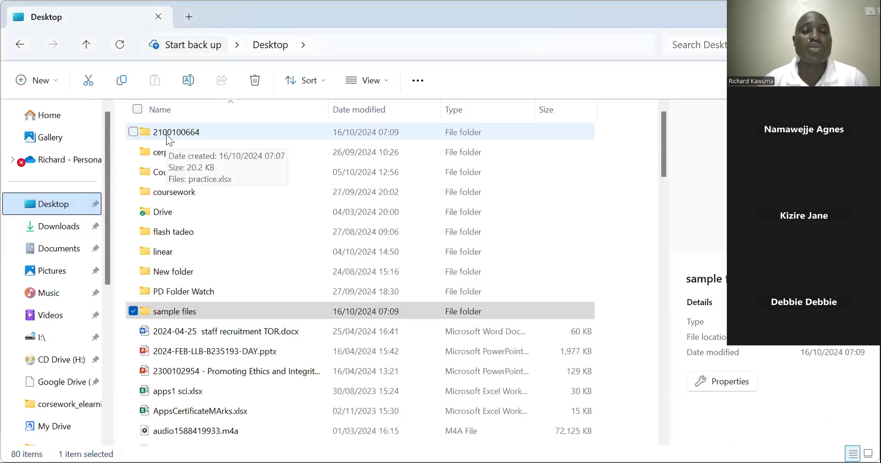
Open practice.xlsx in Excel from the Desktop folder named with the registration number
{"action": "left_click", "coordinate": [168, 132]}
{"action": "double_click", "coordinate": [168, 132]}
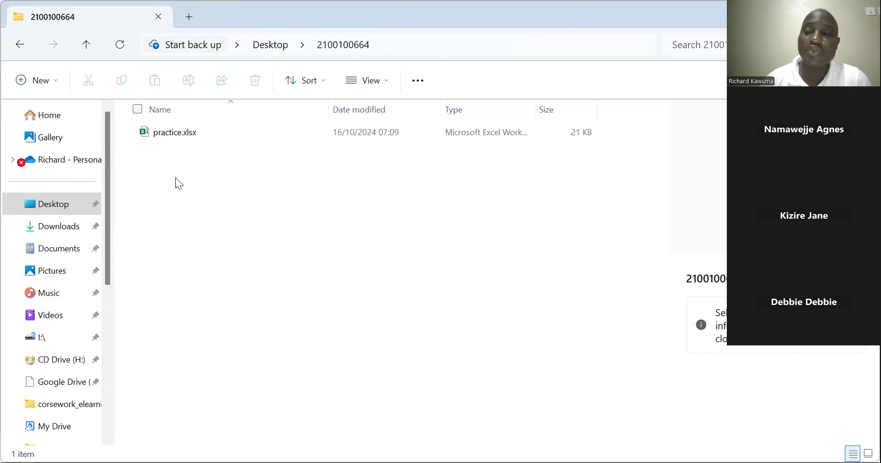
{"action": "double_click", "coordinate": [168, 132]}
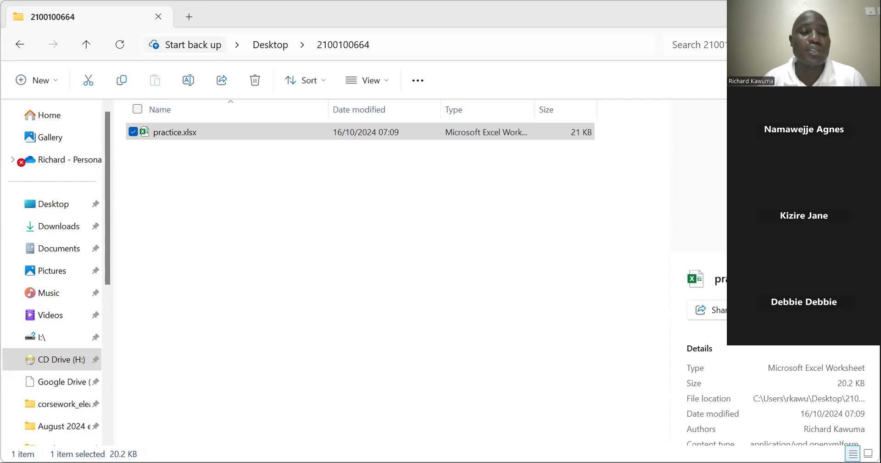
{"action": "right_click", "coordinate": [110, 346]}
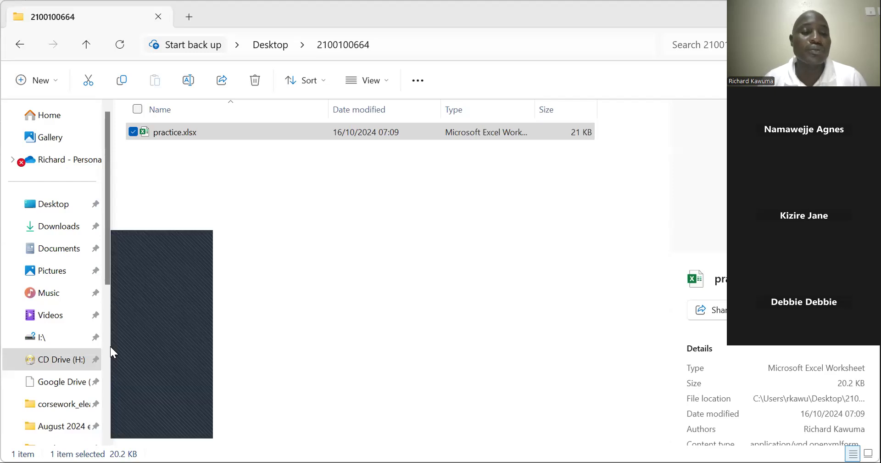
{"action": "left_click", "coordinate": [143, 282]}
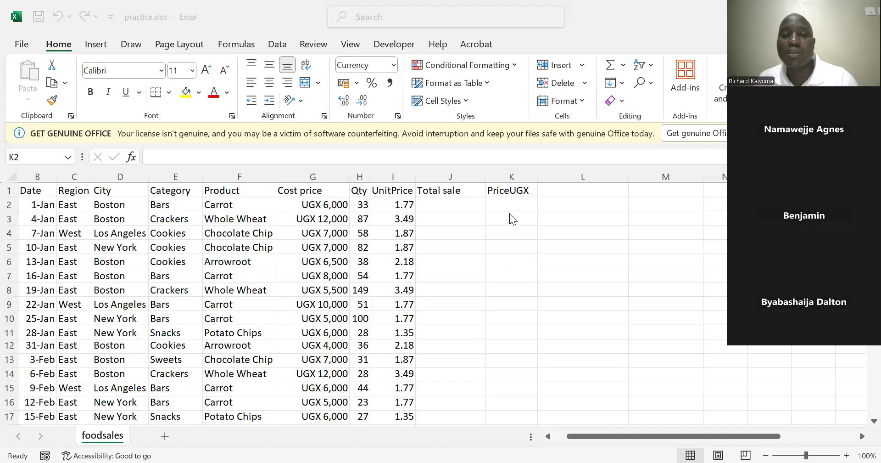
Clear cell K1 and enter the column header PriceUGX in it
{"action": "left_click", "coordinate": [503, 190]}
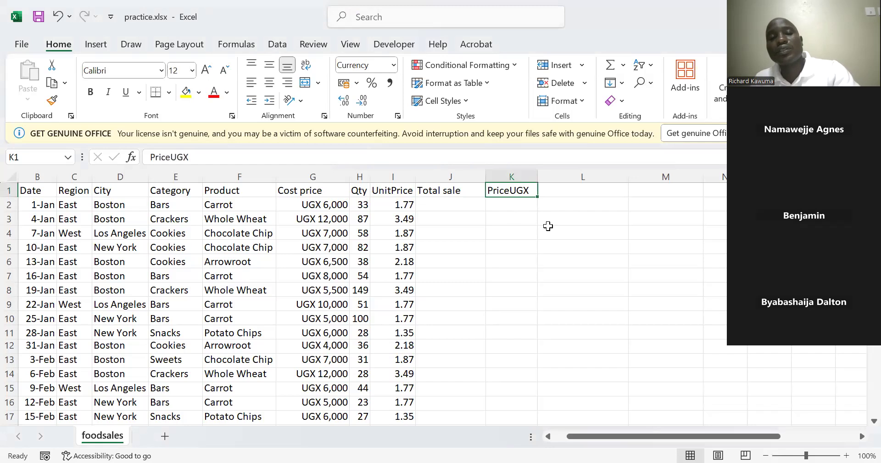
{"action": "key", "text": "Delete"}
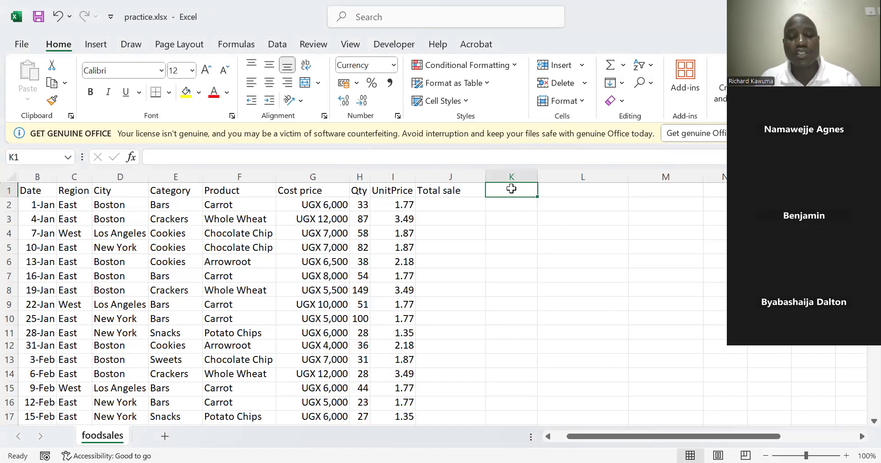
{"action": "type", "text": "PriceUGX"}
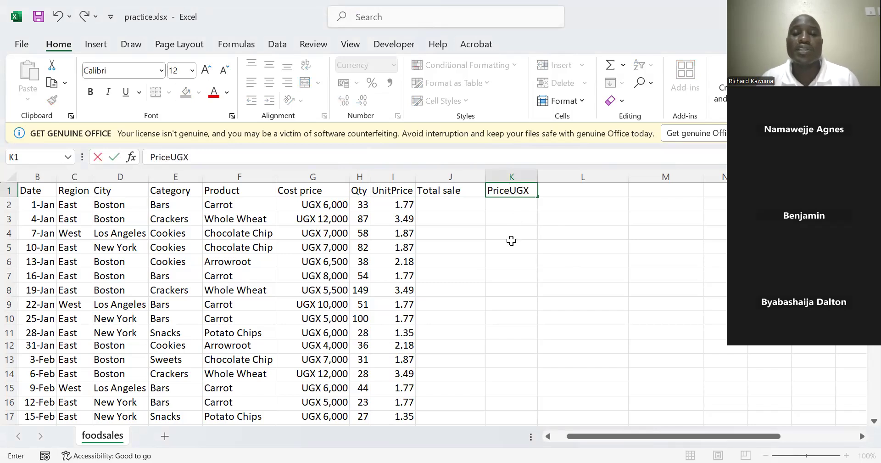
{"action": "left_click", "coordinate": [514, 211]}
{"action": "left_click", "coordinate": [509, 189]}
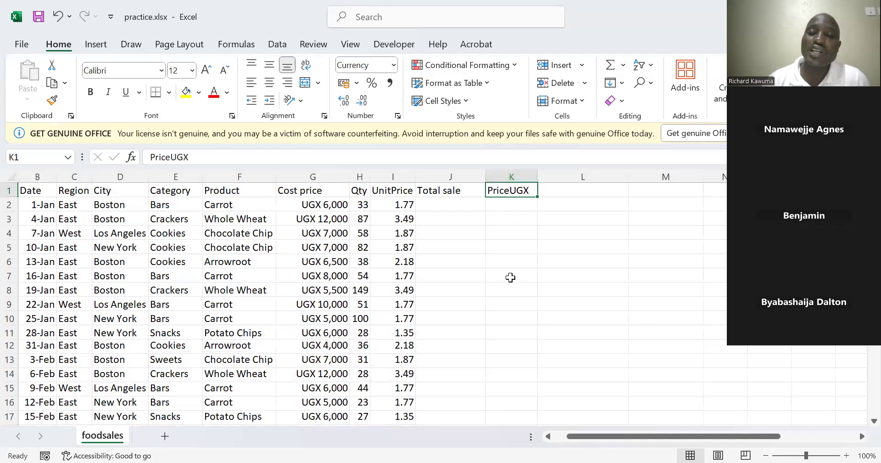
Format column K as Currency with the UGX symbol and 0 decimal places
{"action": "left_click", "coordinate": [513, 173]}
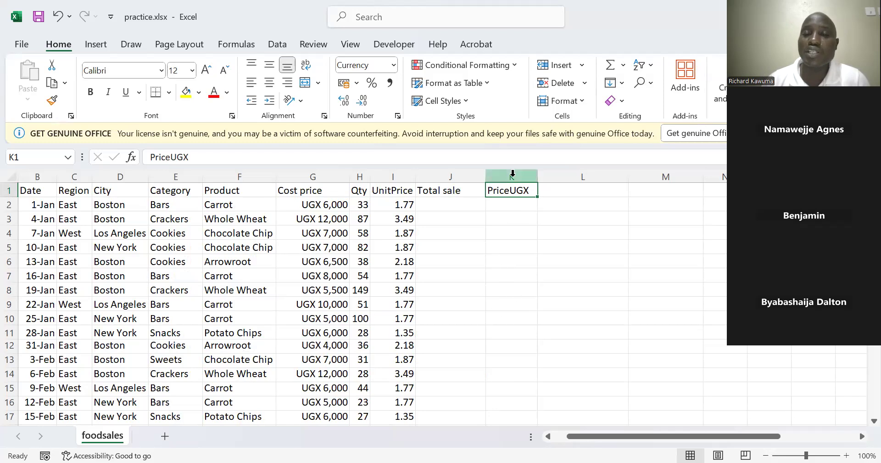
{"action": "left_click", "coordinate": [512, 173]}
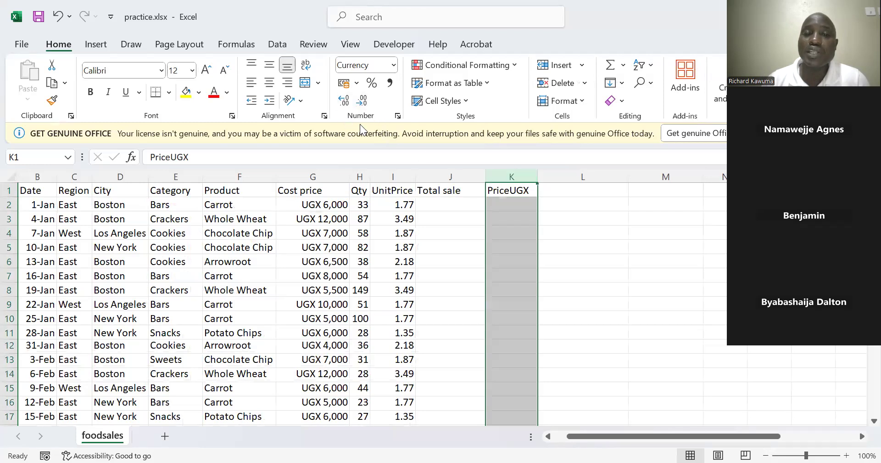
{"action": "left_click", "coordinate": [397, 115]}
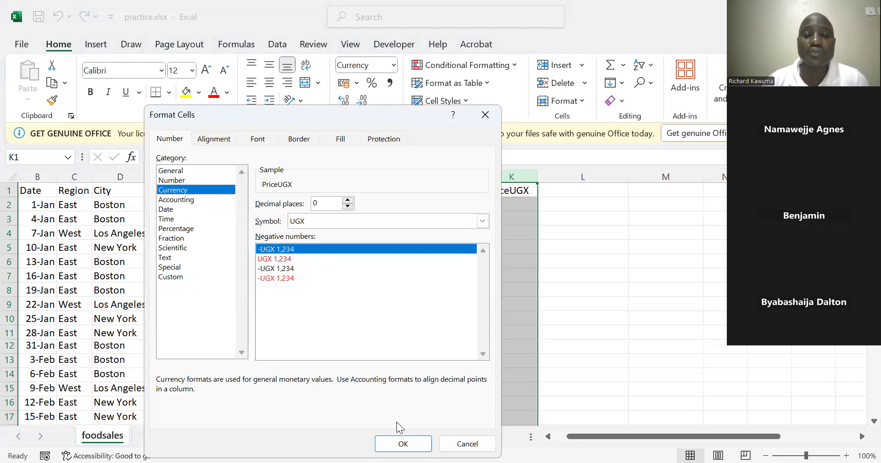
{"action": "left_click", "coordinate": [397, 444]}
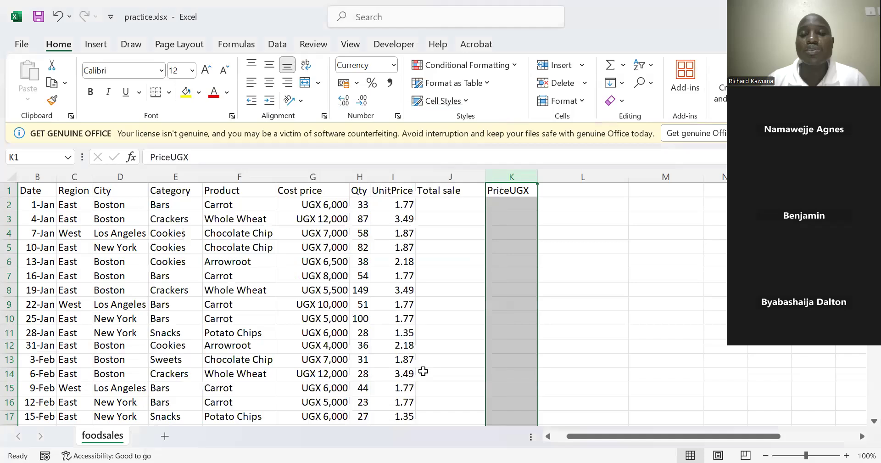
Test the currency format by entering 788888 in cell K2, and clear the cell again
{"action": "left_click", "coordinate": [490, 204]}
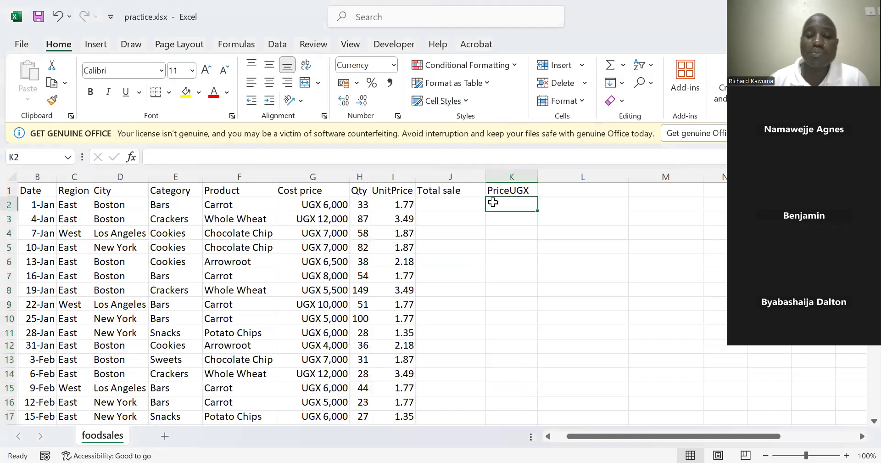
{"action": "type", "text": "788,888"}
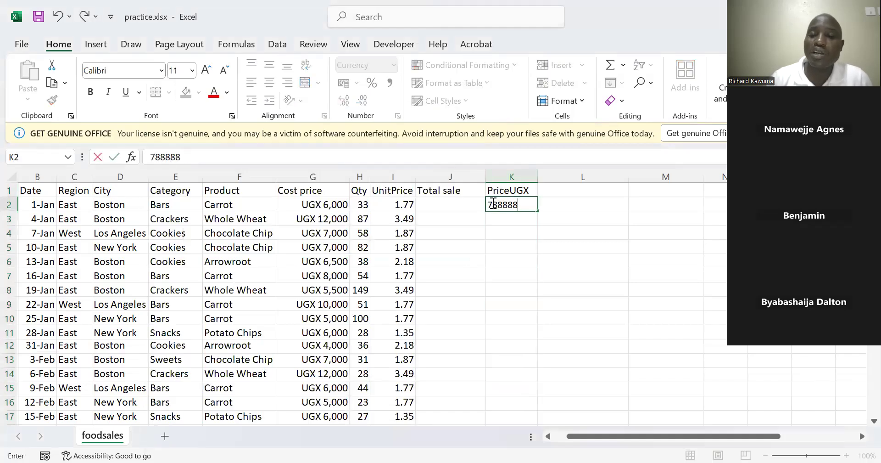
{"action": "key", "text": "Return"}
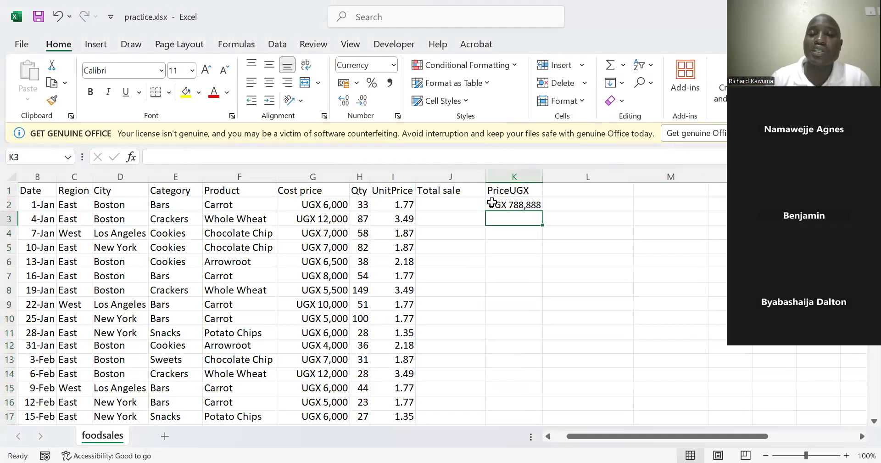
{"action": "left_click", "coordinate": [527, 205]}
{"action": "key", "text": "Delete"}
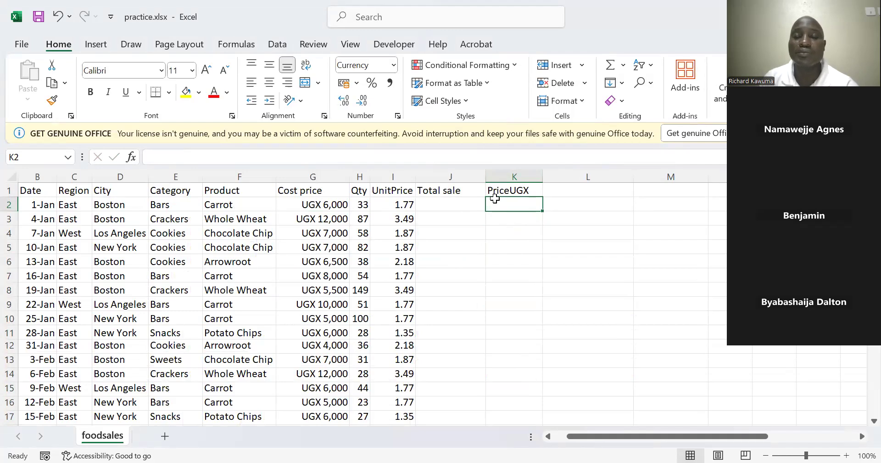
Enter the formula =I2*3800 in cell K2 to convert the first unit price to UGX
{"action": "type", "text": "="}
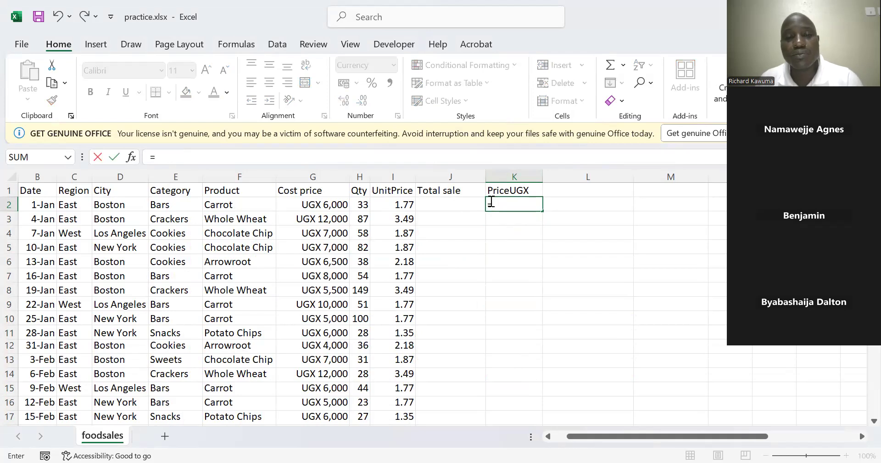
{"action": "left_click", "coordinate": [401, 203]}
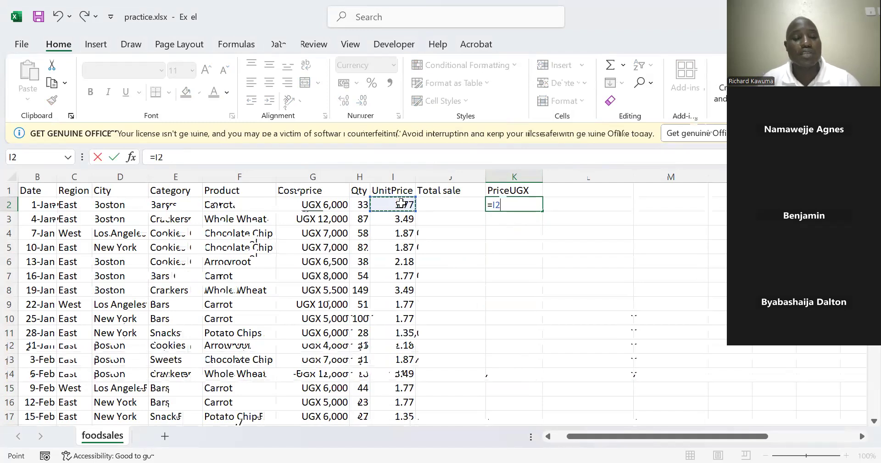
{"action": "type", "text": "*"}
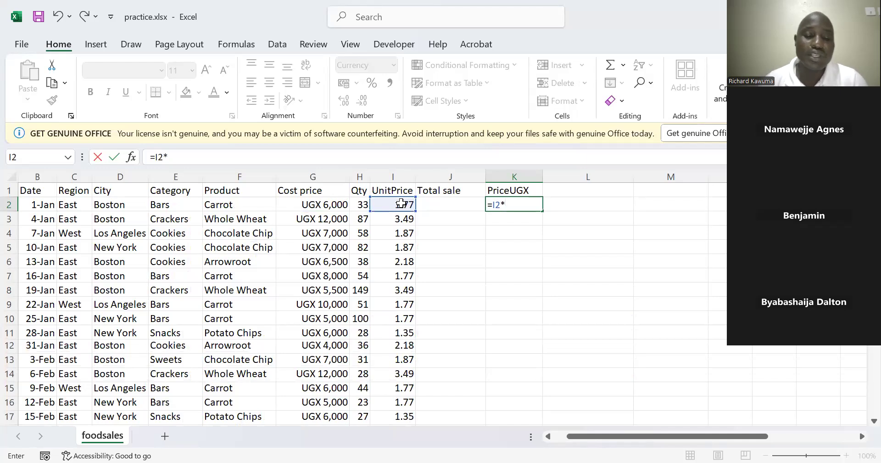
{"action": "type", "text": "3800"}
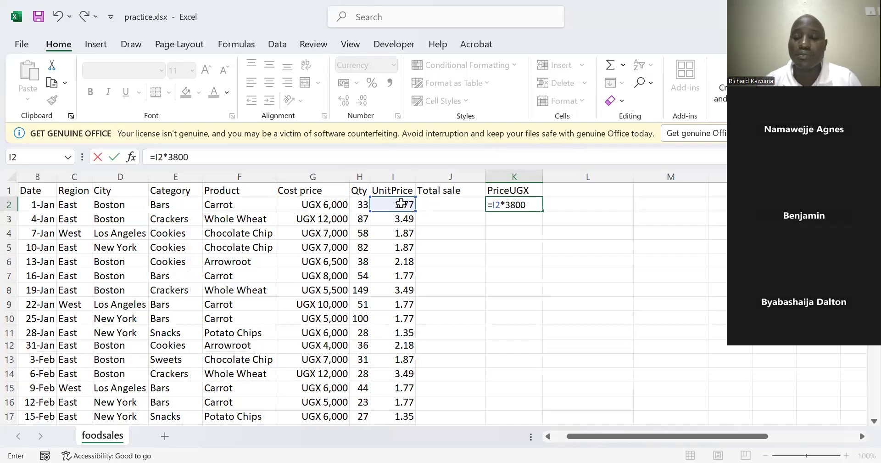
{"action": "key", "text": "Return"}
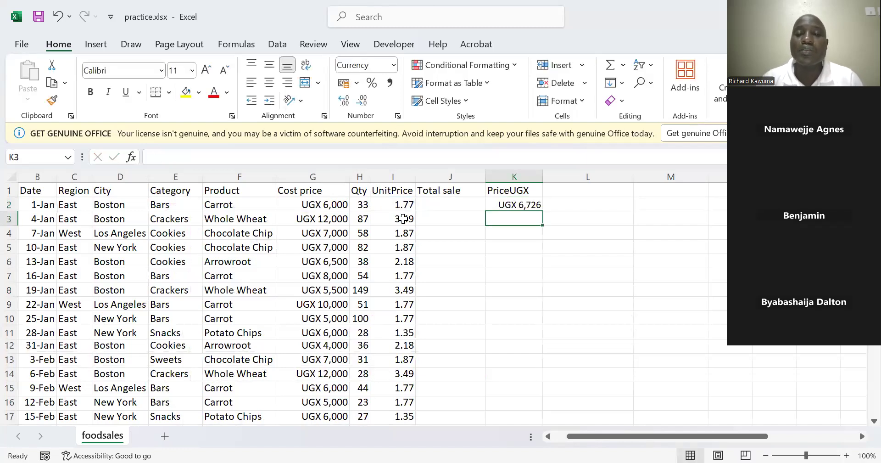
{"action": "left_click", "coordinate": [531, 205]}
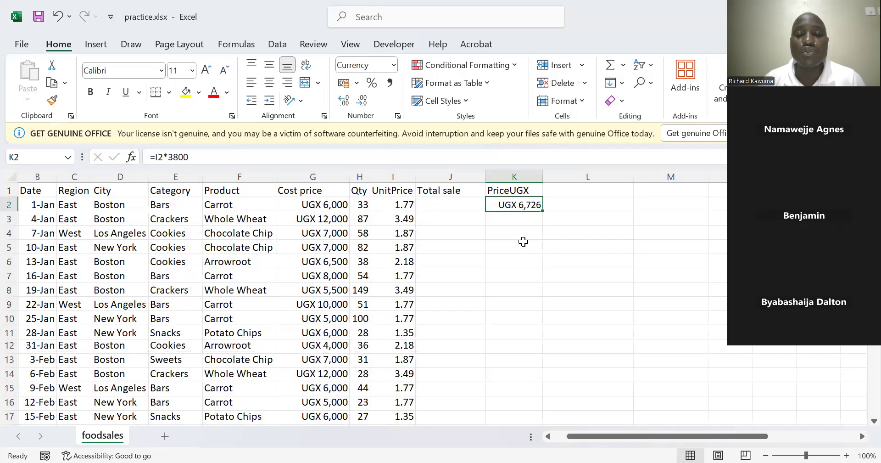
Fill the unit price conversion formula from K2 down the PriceUGX column for all data rows
{"action": "scroll", "coordinate": [513, 344], "scroll_direction": "down", "scroll_amount": 6}
{"action": "scroll", "coordinate": [513, 345], "scroll_direction": "up", "scroll_amount": 6}
{"action": "scroll", "coordinate": [513, 345], "scroll_direction": "down", "scroll_amount": 12}
{"action": "scroll", "coordinate": [513, 345], "scroll_direction": "up", "scroll_amount": 6}
{"action": "scroll", "coordinate": [513, 346], "scroll_direction": "up", "scroll_amount": 6}
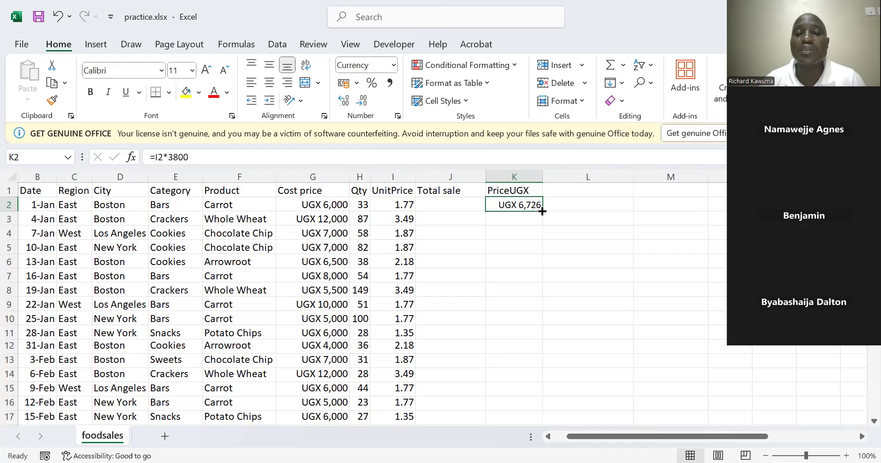
{"action": "double_click", "coordinate": [542, 211]}
{"action": "scroll", "coordinate": [523, 241], "scroll_direction": "down", "scroll_amount": 2}
{"action": "scroll", "coordinate": [523, 241], "scroll_direction": "down", "scroll_amount": 3}
{"action": "scroll", "coordinate": [524, 244], "scroll_direction": "up", "scroll_amount": 5}
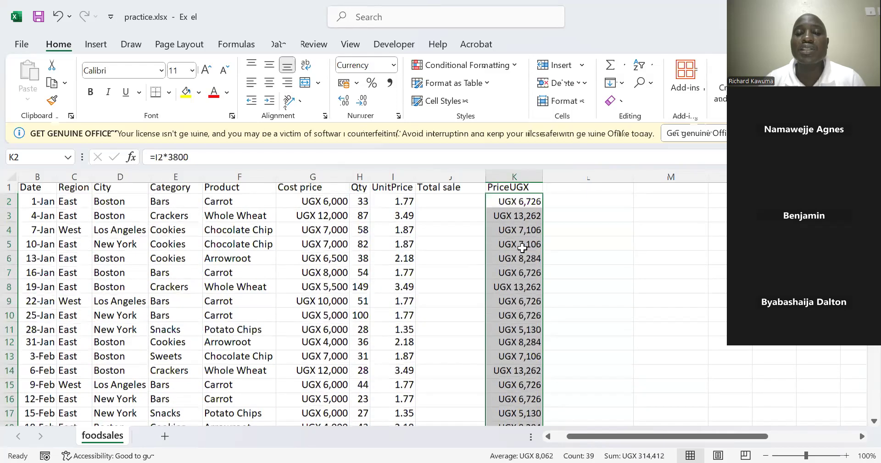
{"action": "left_click", "coordinate": [522, 248]}
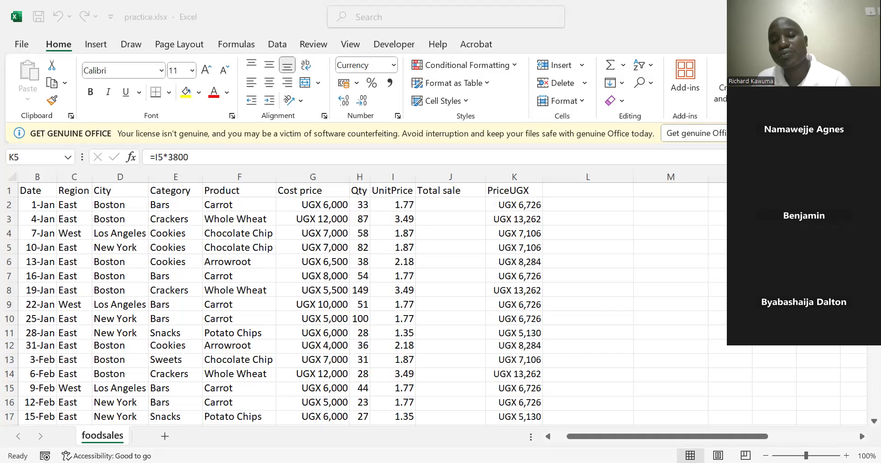
Insert a sheet column before the Cost price column, and undo the insertion
{"action": "left_click", "coordinate": [224, 190]}
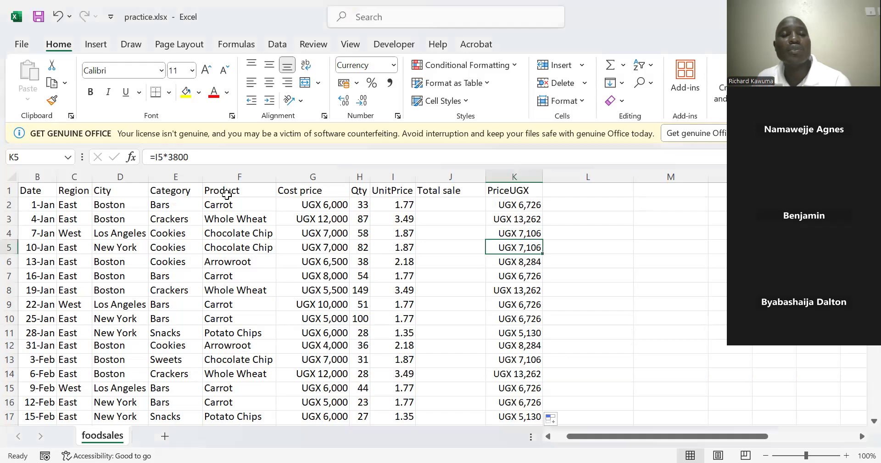
{"action": "left_click", "coordinate": [294, 190]}
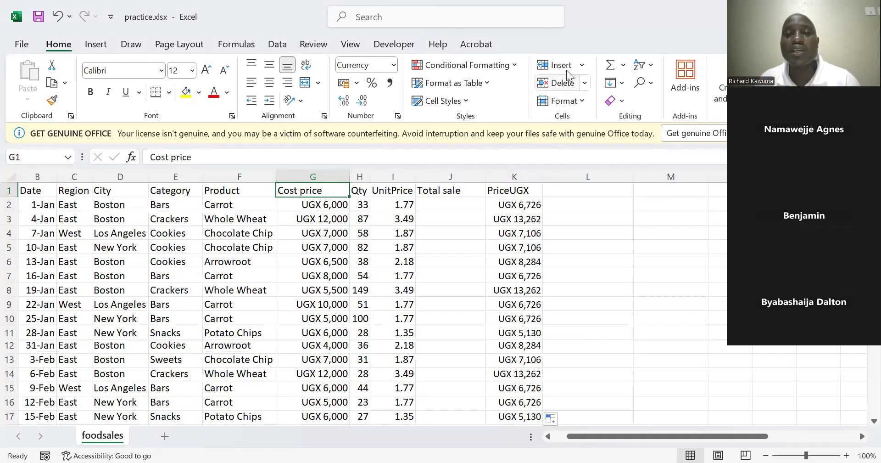
{"action": "left_click", "coordinate": [581, 66]}
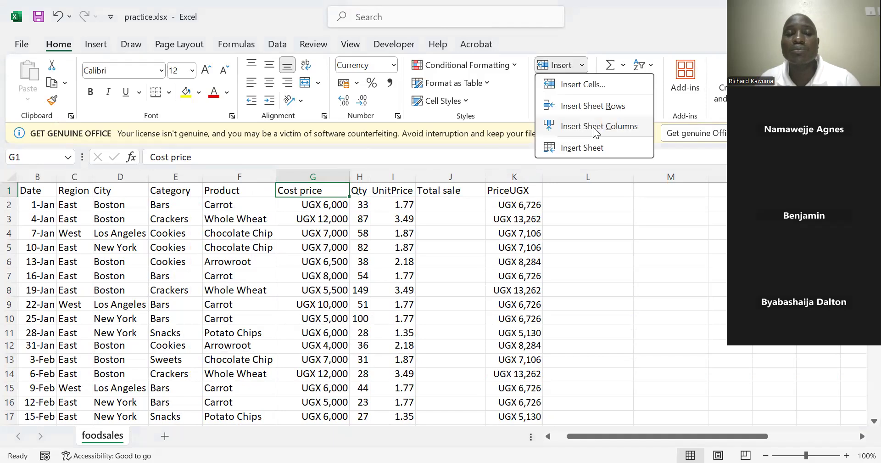
{"action": "left_click", "coordinate": [596, 127]}
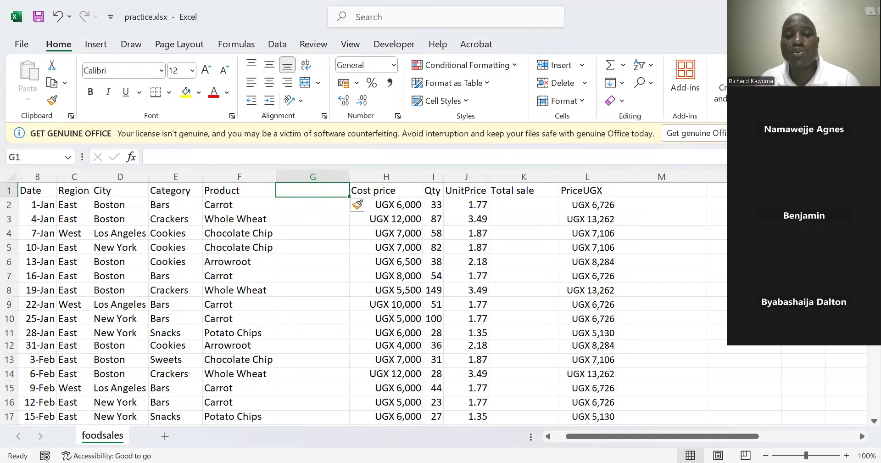
{"action": "key", "text": "alt+Tab"}
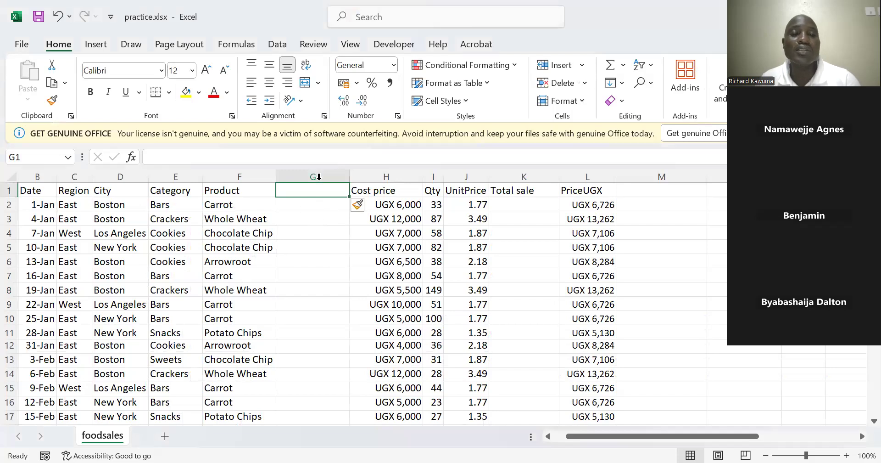
{"action": "key", "text": "ctrl+z"}
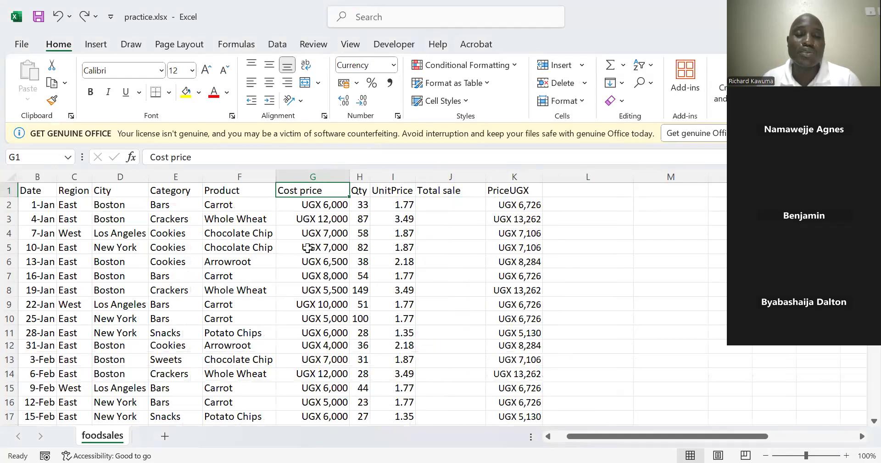
{"action": "scroll", "coordinate": [312, 262], "scroll_direction": "down", "scroll_amount": 2}
{"action": "scroll", "coordinate": [312, 262], "scroll_direction": "up", "scroll_amount": 1}
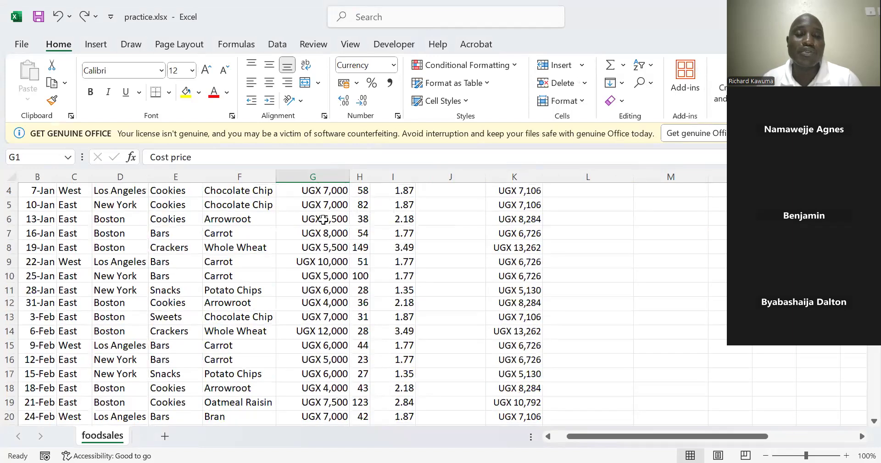
{"action": "scroll", "coordinate": [328, 219], "scroll_direction": "up", "scroll_amount": 1}
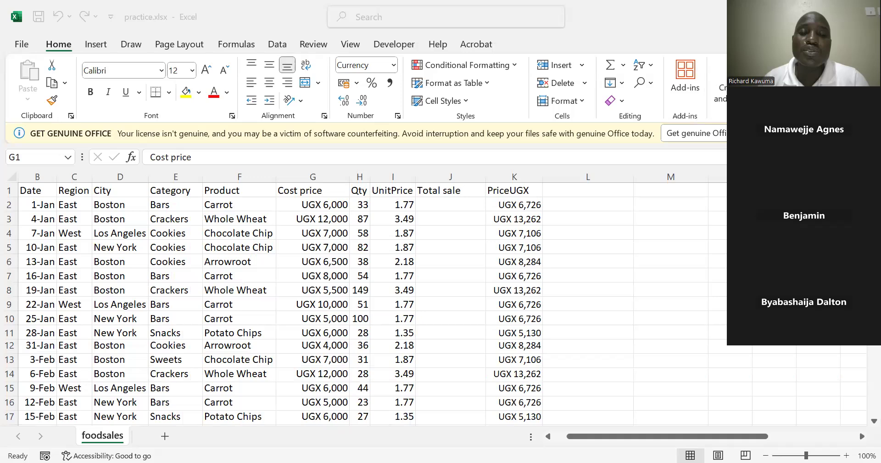
{"action": "left_click", "coordinate": [436, 294]}
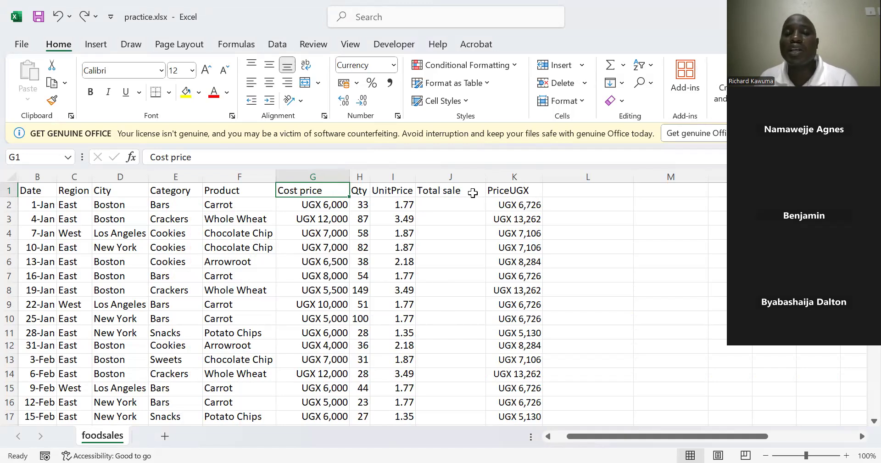
Enter the column headers Total Cost in cell L1 and Profit in cell M1
{"action": "left_click", "coordinate": [560, 190]}
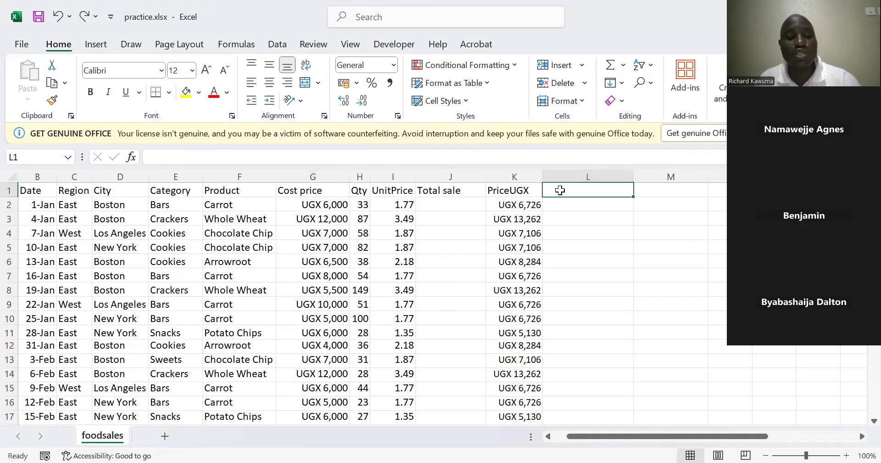
{"action": "type", "text": "Total Cost"}
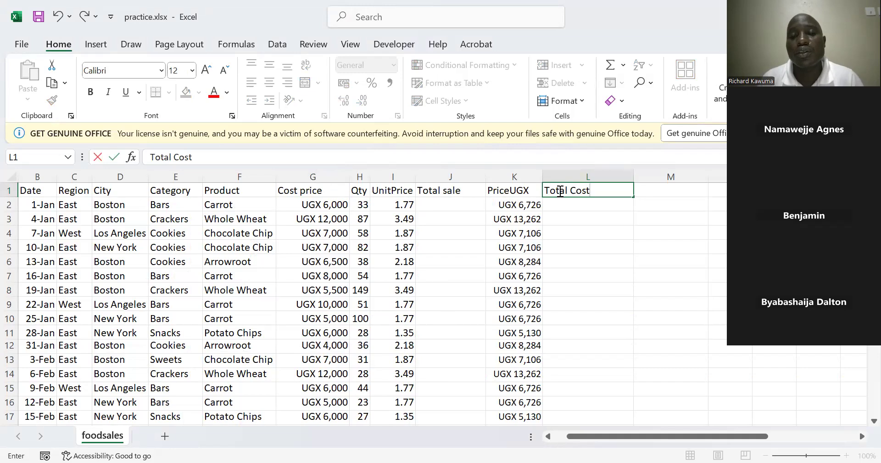
{"action": "left_click", "coordinate": [653, 190]}
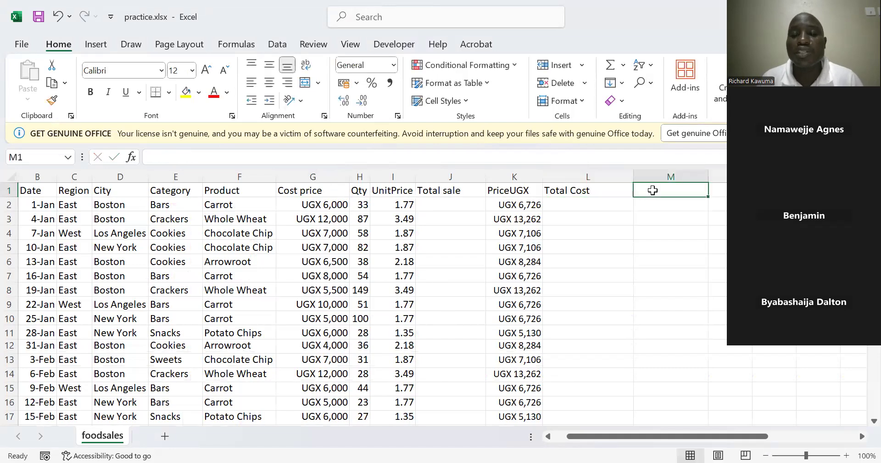
{"action": "type", "text": "Pr"}
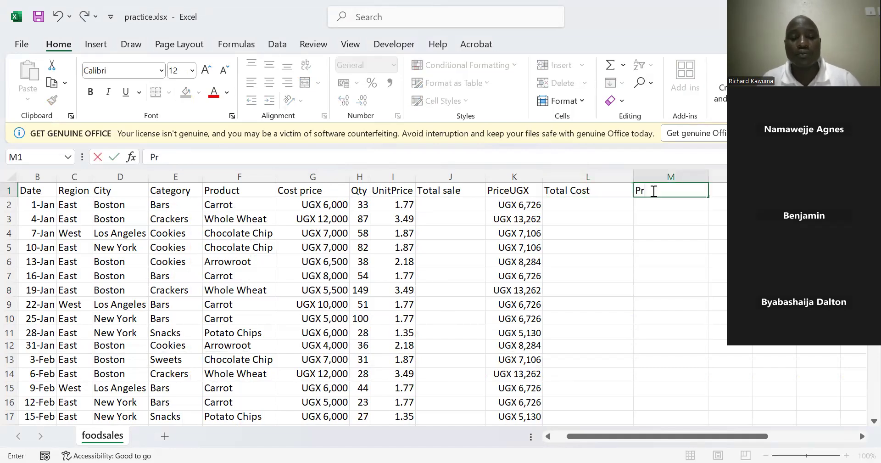
{"action": "type", "text": "ofit"}
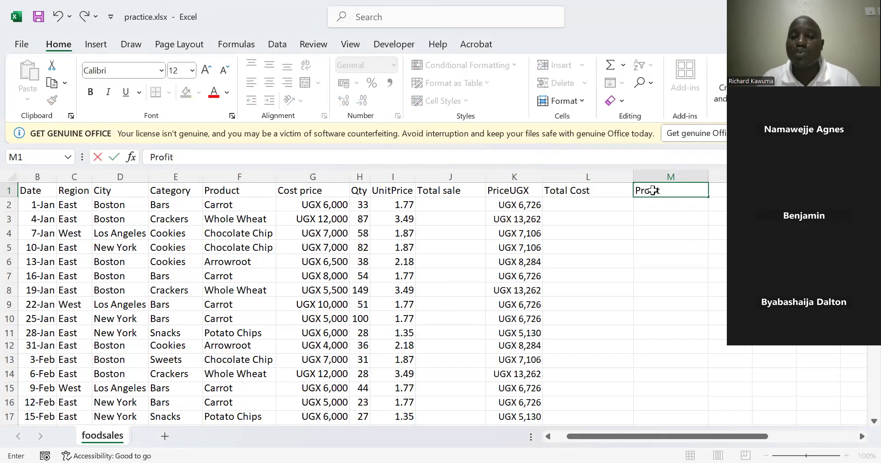
{"action": "key", "text": "Return"}
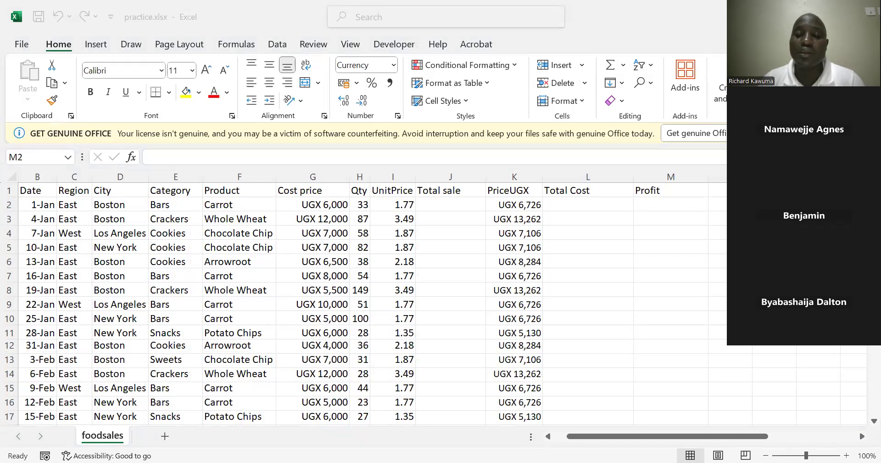
Enter the formula =H2*K2 in cell J2 to calculate the first total sale from quantity and UGX price
{"action": "left_click", "coordinate": [445, 189]}
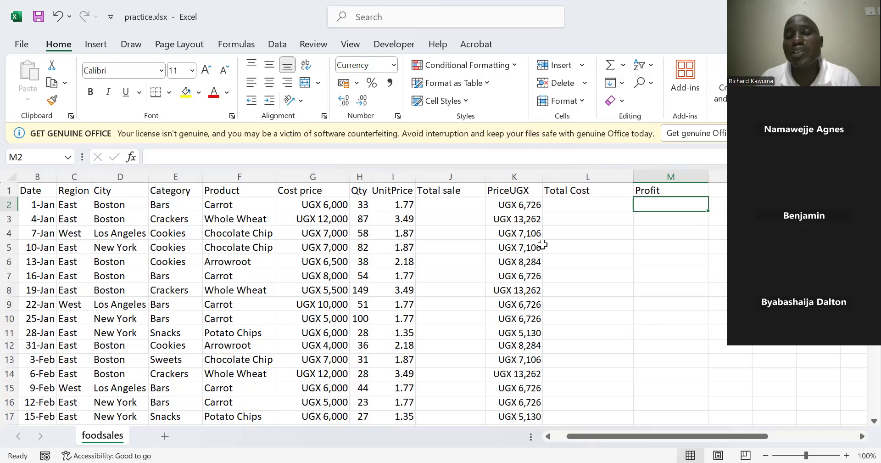
{"action": "left_click", "coordinate": [446, 205]}
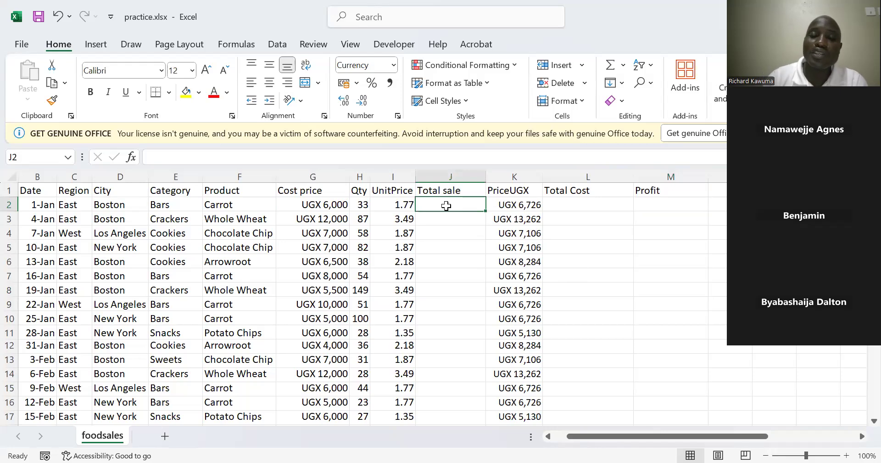
{"action": "type", "text": "="}
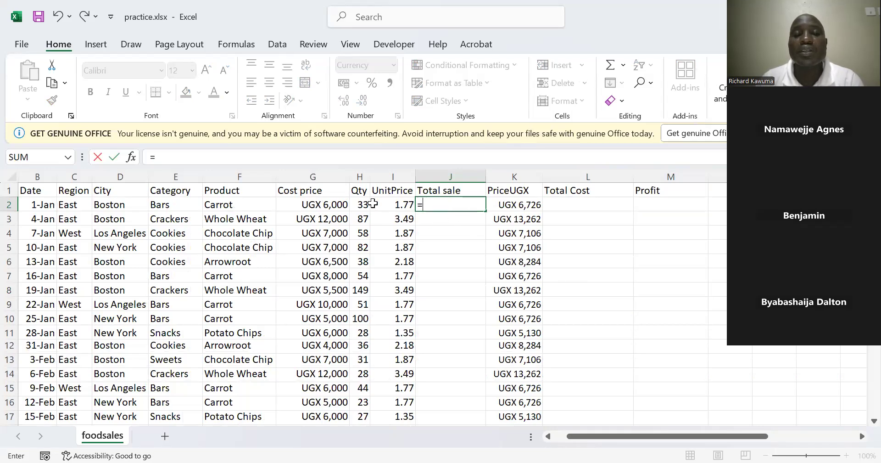
{"action": "left_click", "coordinate": [358, 203]}
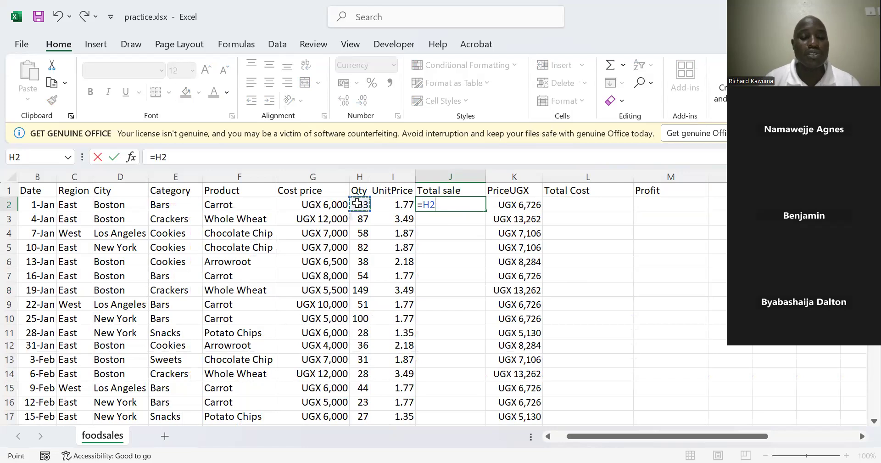
{"action": "type", "text": "*"}
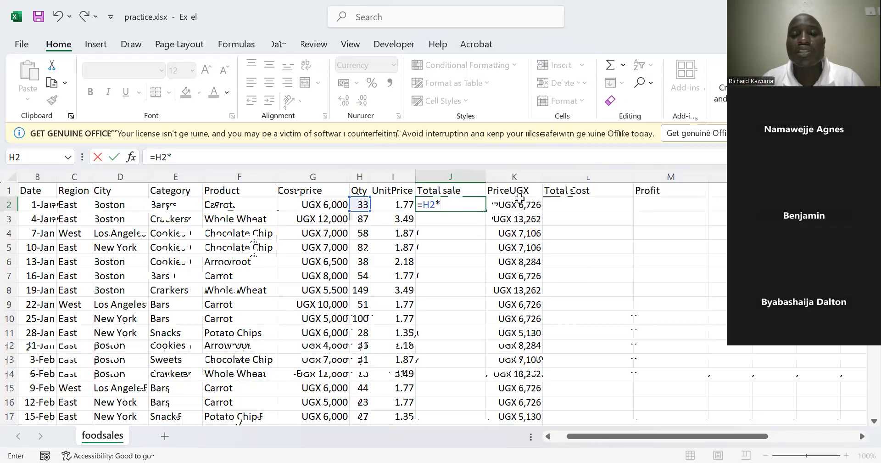
{"action": "left_click", "coordinate": [507, 205]}
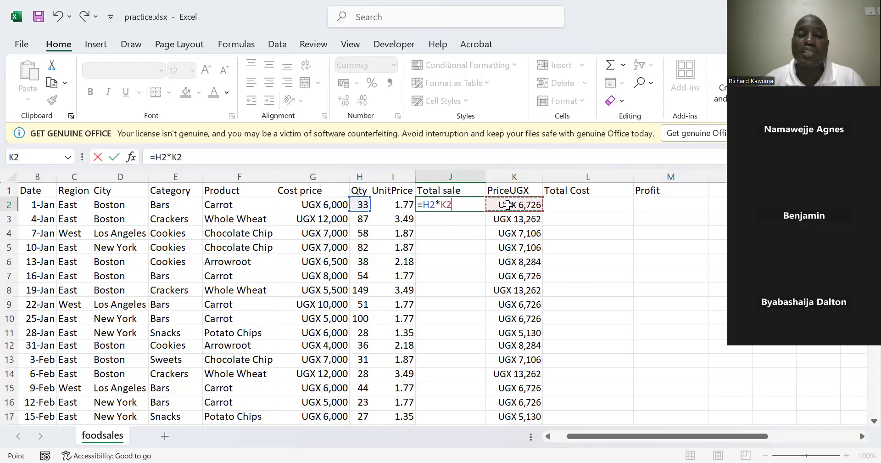
{"action": "key", "text": "Return"}
Fill the formula in J2 down the Total sale column for all data rows
{"action": "left_click", "coordinate": [470, 205]}
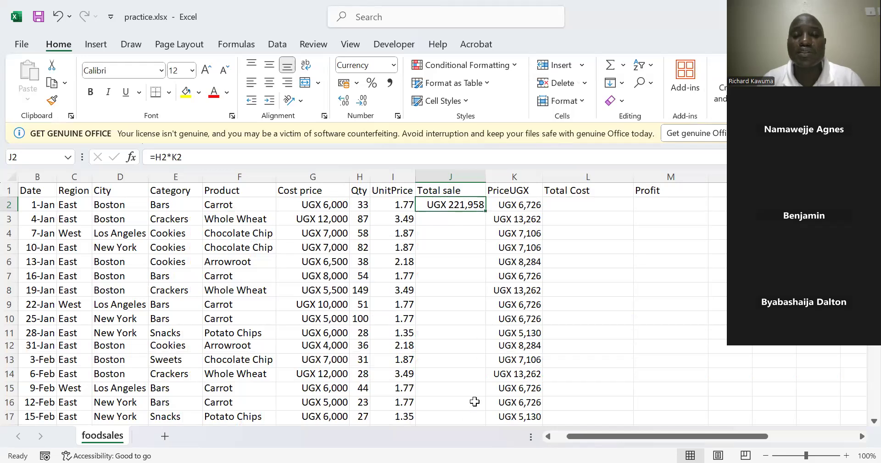
{"action": "double_click", "coordinate": [485, 212]}
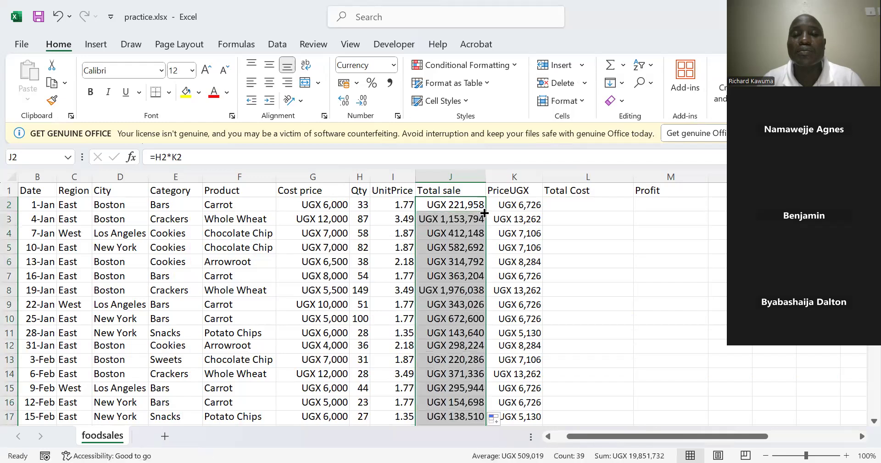
{"action": "left_click", "coordinate": [457, 226]}
{"action": "scroll", "coordinate": [457, 226], "scroll_direction": "down", "scroll_amount": 5}
{"action": "scroll", "coordinate": [457, 226], "scroll_direction": "up", "scroll_amount": 5}
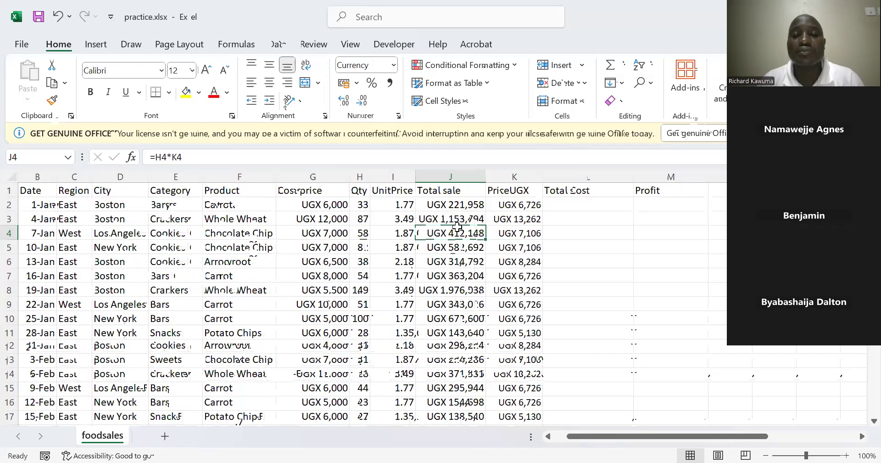
Enter the formula =H2*G2 in cell L2 to calculate the first total cost from quantity and cost price
{"action": "left_click", "coordinate": [563, 204]}
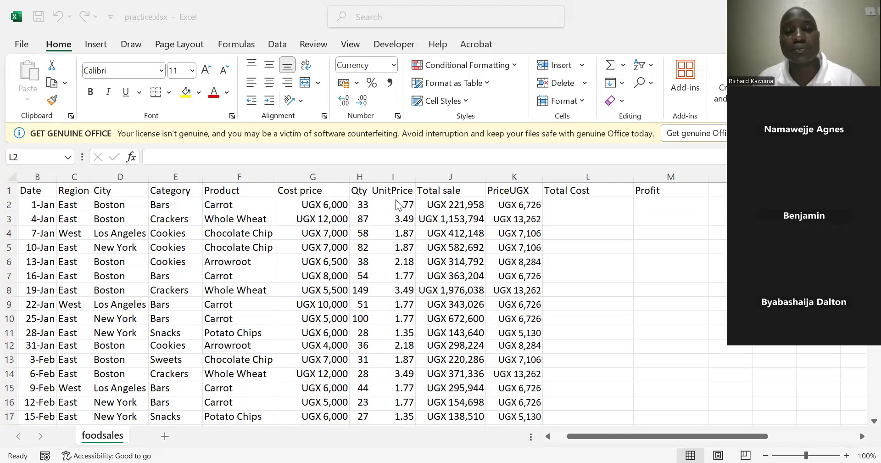
{"action": "left_click", "coordinate": [561, 205]}
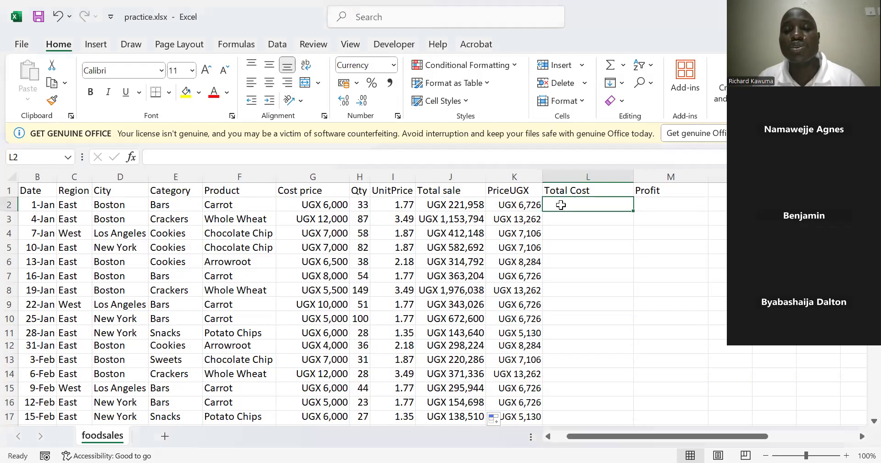
{"action": "type", "text": "="}
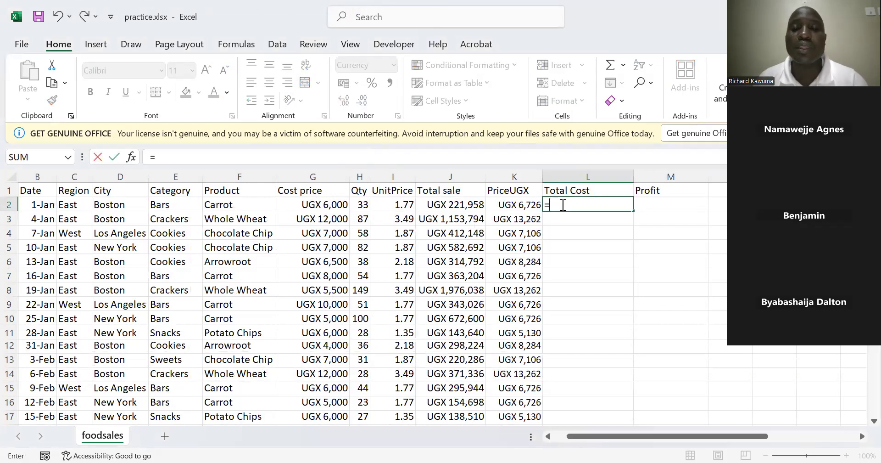
{"action": "left_click", "coordinate": [361, 204]}
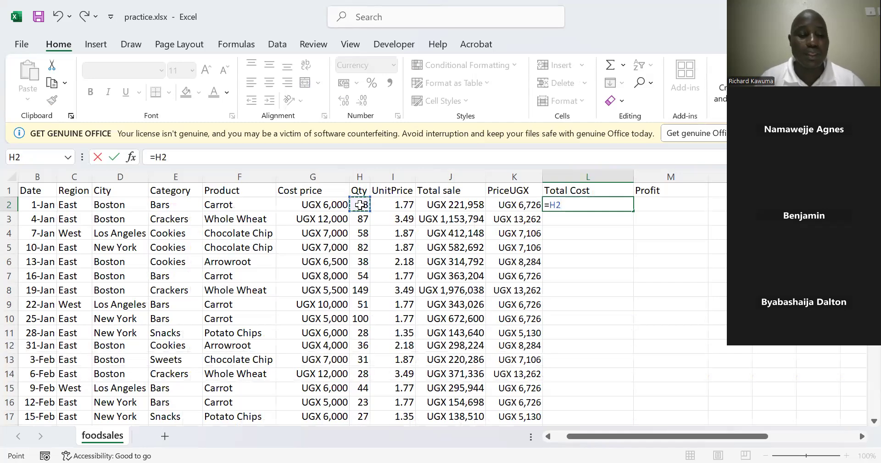
{"action": "type", "text": "*"}
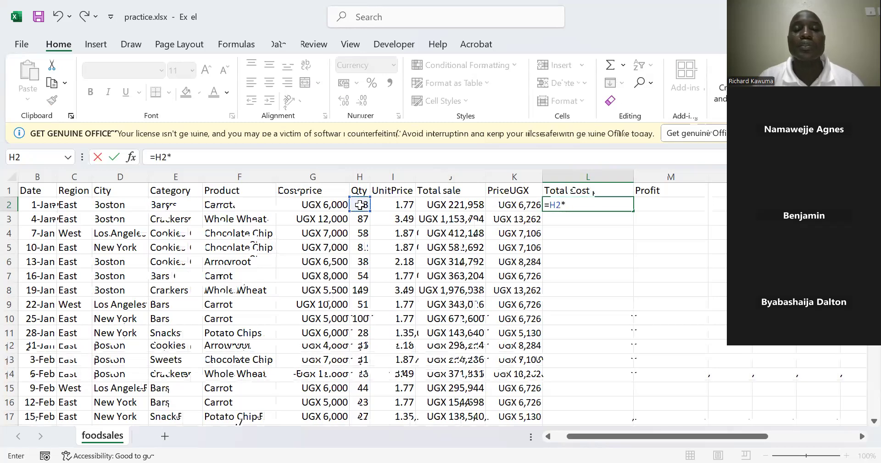
{"action": "left_click", "coordinate": [312, 206]}
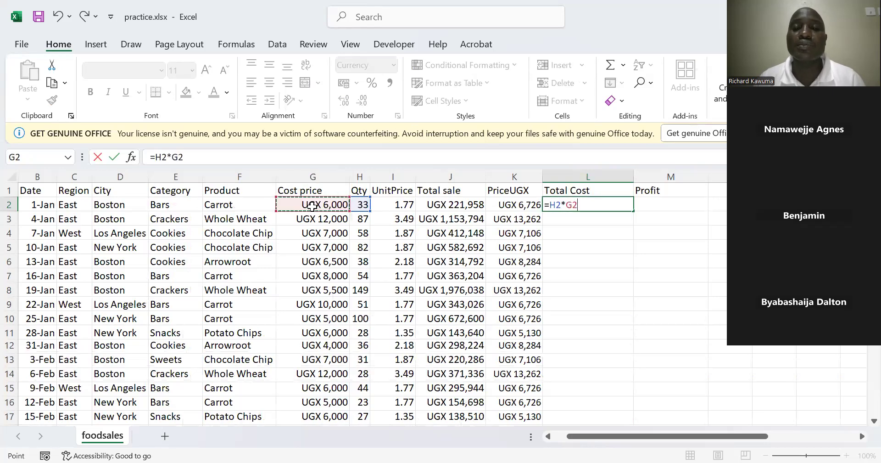
{"action": "key", "text": "Return"}
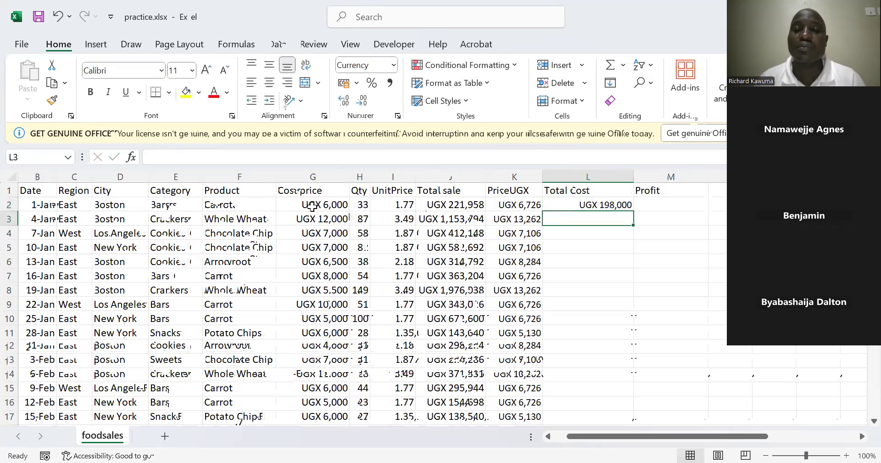
{"action": "left_click", "coordinate": [597, 202]}
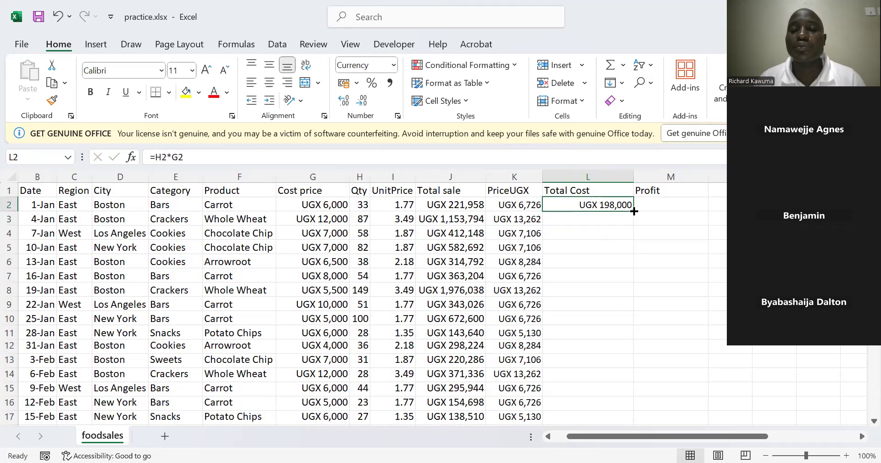
Fill the formula in L2 down the Total Cost column for all data rows
{"action": "double_click", "coordinate": [634, 211]}
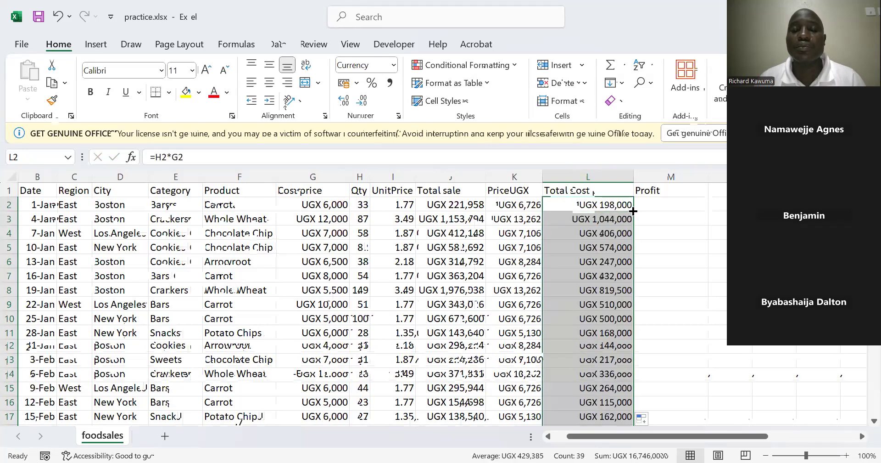
{"action": "left_click", "coordinate": [601, 215]}
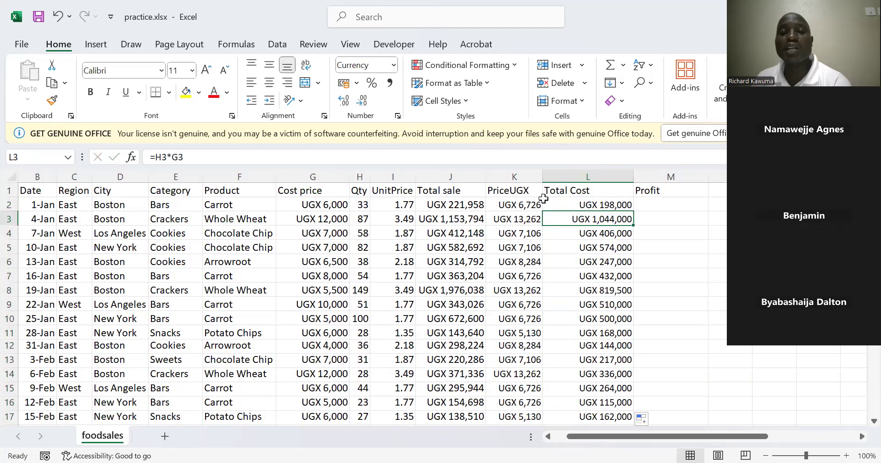
Enter the formula =J2-L2 in cell M2 to calculate the first profit from total sale and total cost
{"action": "left_click", "coordinate": [646, 202]}
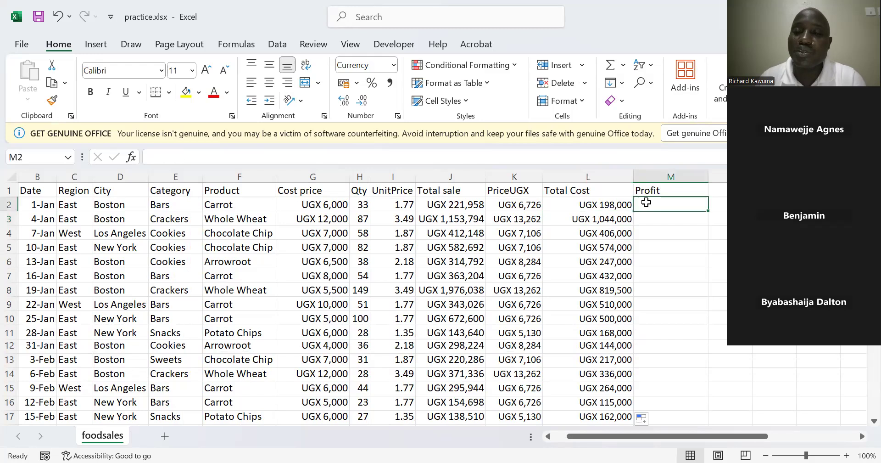
{"action": "type", "text": "="}
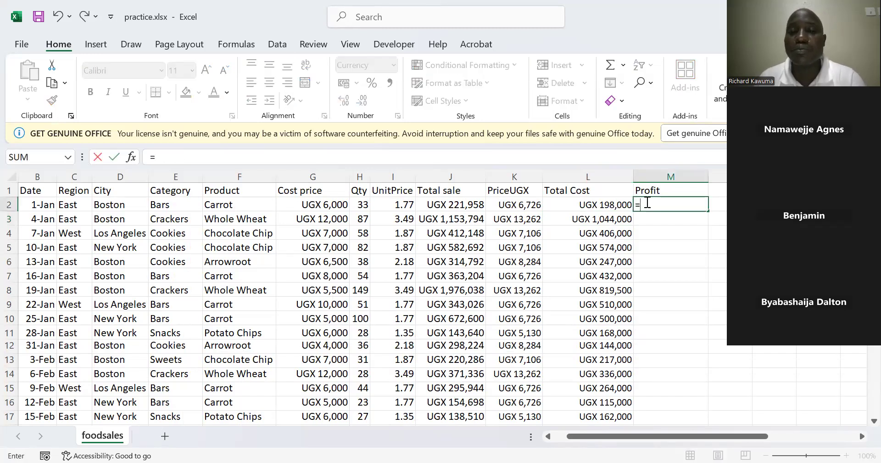
{"action": "left_click", "coordinate": [436, 202]}
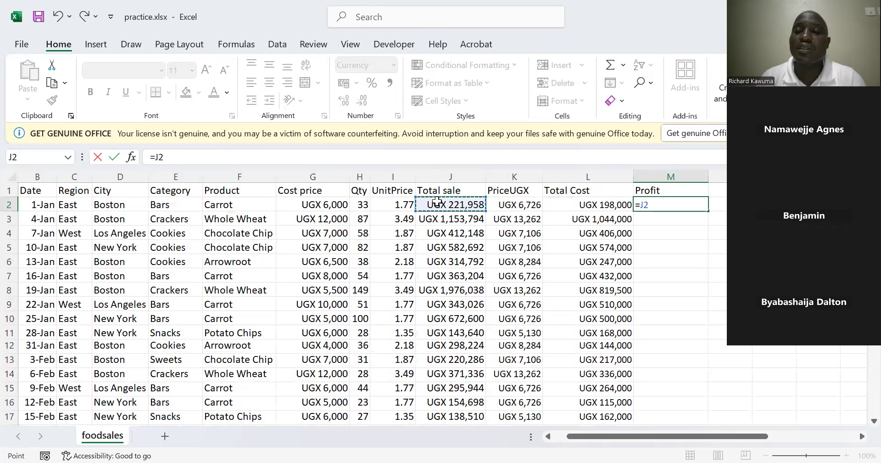
{"action": "type", "text": "-"}
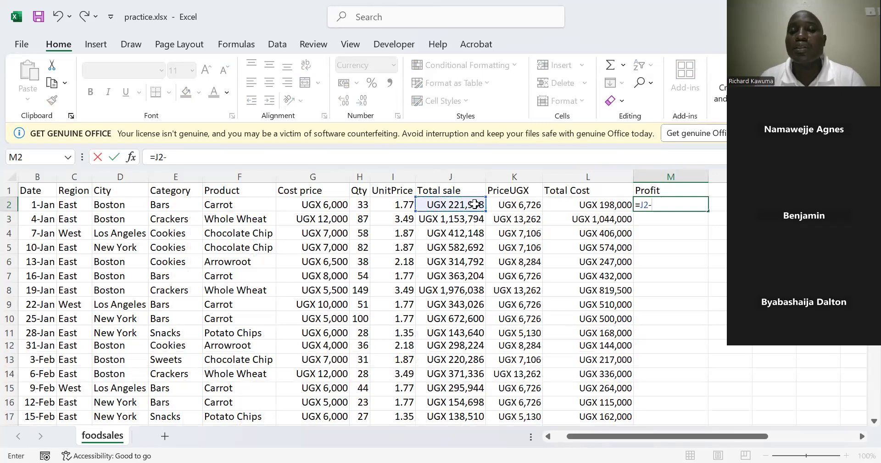
{"action": "left_click", "coordinate": [569, 206]}
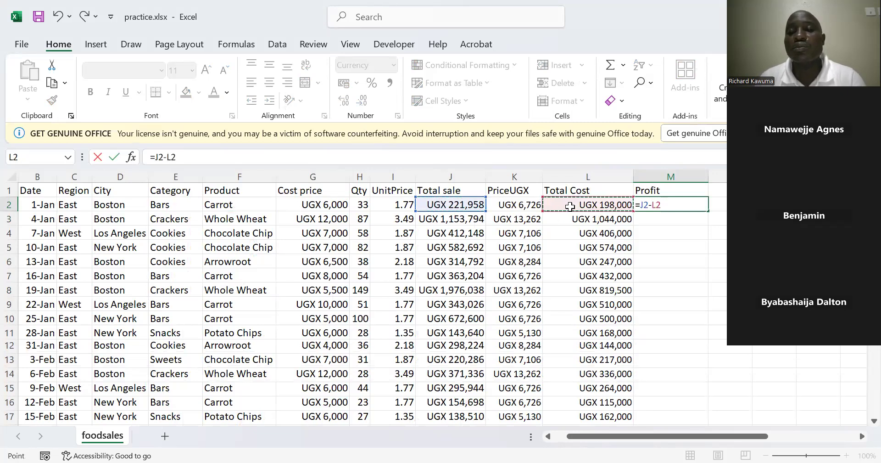
{"action": "key", "text": "Return"}
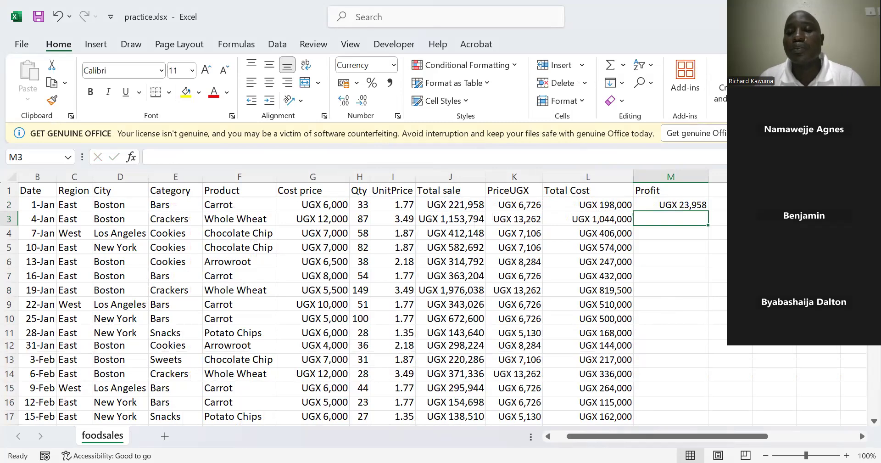
Fill the formula in M2 down the Profit column for all data rows
{"action": "left_click", "coordinate": [684, 202]}
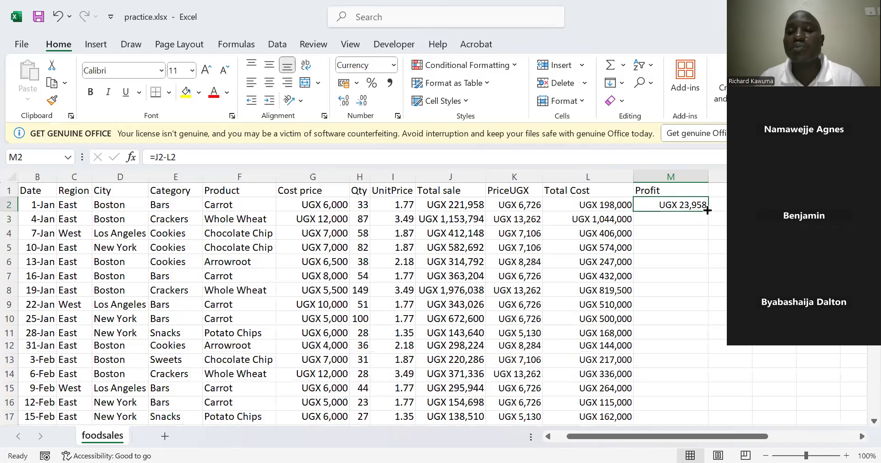
{"action": "double_click", "coordinate": [707, 209]}
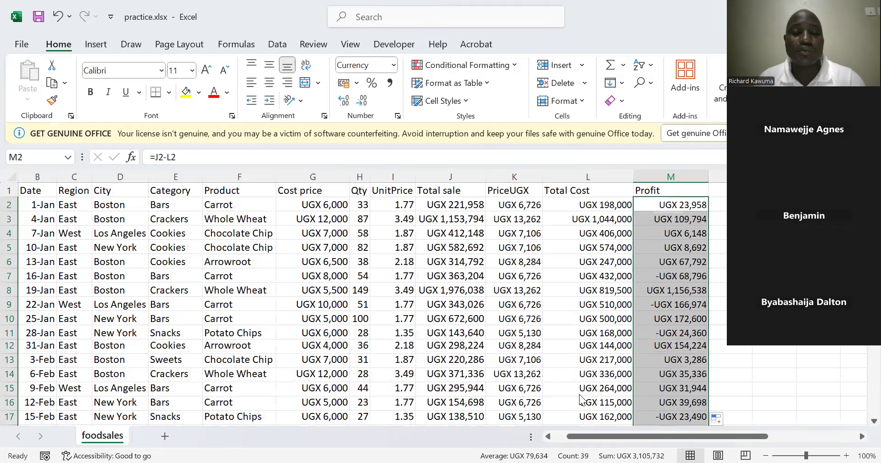
{"action": "left_click", "coordinate": [738, 366]}
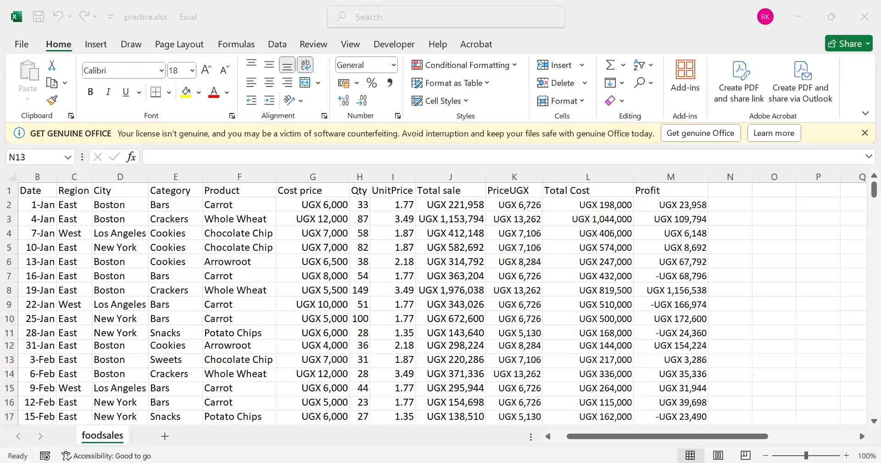
{"action": "left_click", "coordinate": [800, 354]}
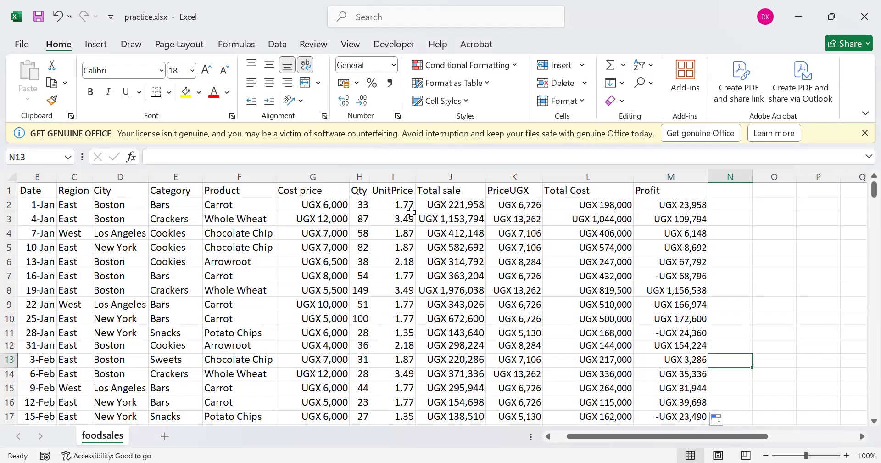
Examine the calculated sales, cost and profit rows and the summary table of total sale by city
{"action": "scroll", "coordinate": [411, 212], "scroll_direction": "down", "scroll_amount": 1}
{"action": "scroll", "coordinate": [408, 213], "scroll_direction": "down", "scroll_amount": 4}
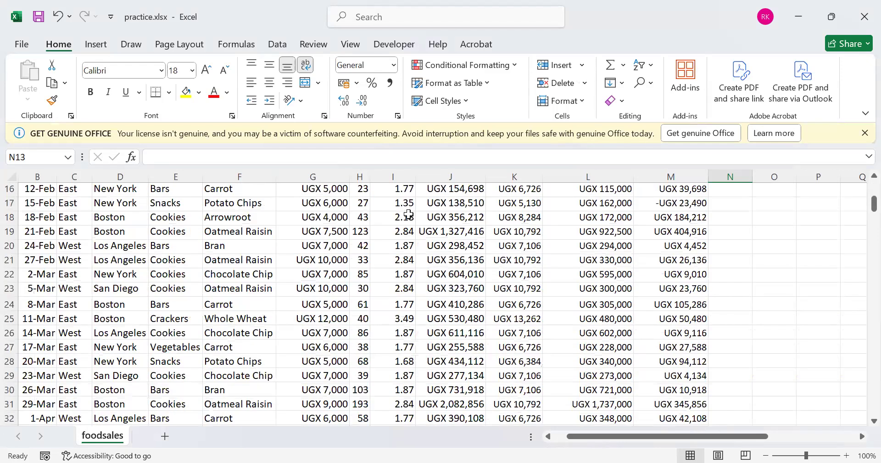
{"action": "scroll", "coordinate": [409, 214], "scroll_direction": "up", "scroll_amount": 5}
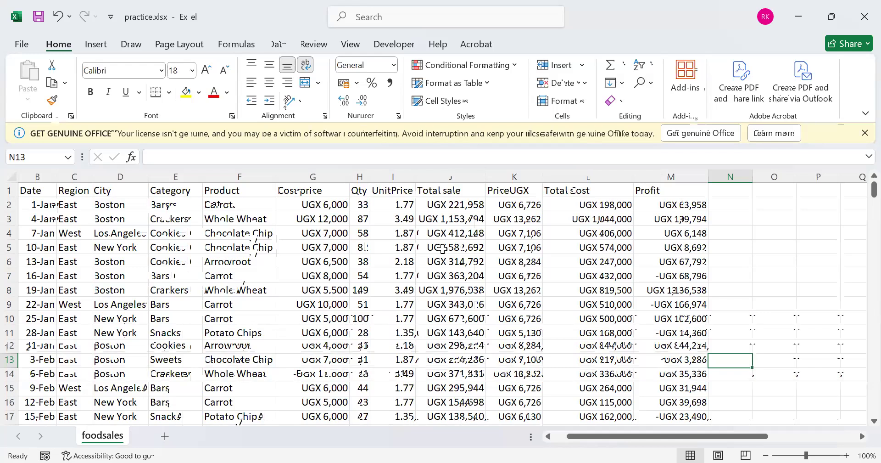
{"action": "scroll", "coordinate": [441, 274], "scroll_direction": "down", "scroll_amount": 5}
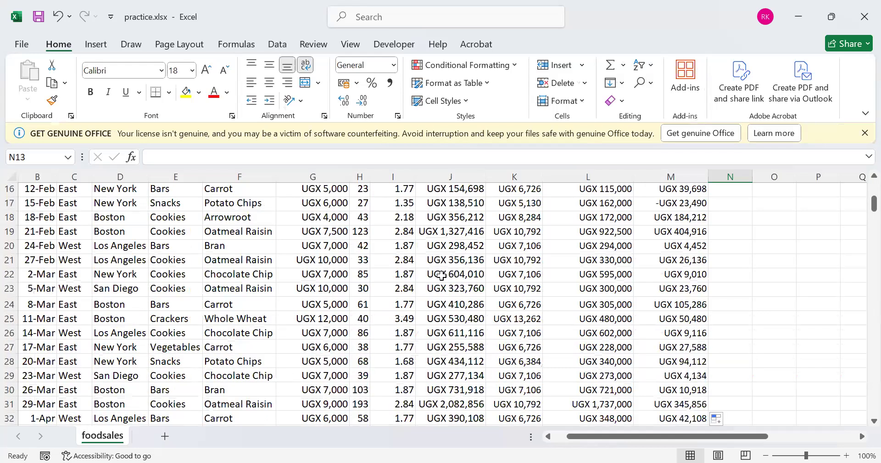
{"action": "scroll", "coordinate": [442, 276], "scroll_direction": "up", "scroll_amount": 5}
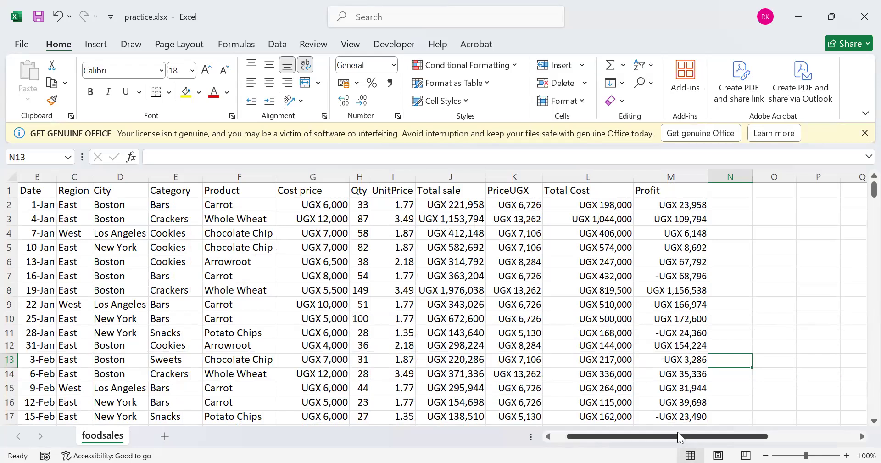
{"action": "left_click_drag", "start_coordinate": [675, 435], "coordinate": [860, 356]}
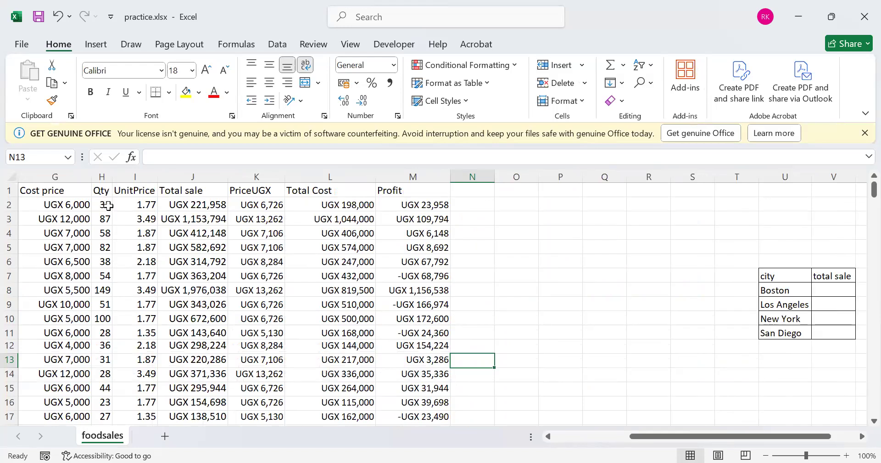
{"action": "left_click", "coordinate": [549, 437]}
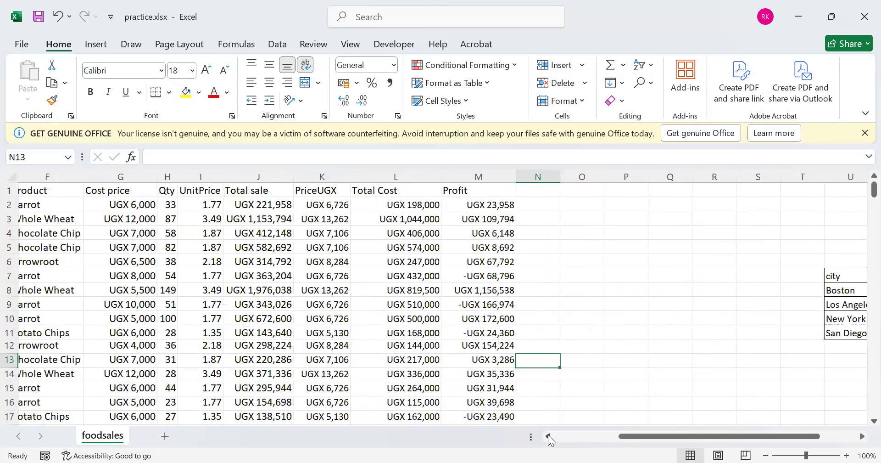
{"action": "double_click", "coordinate": [549, 436]}
{"action": "left_click", "coordinate": [548, 435]}
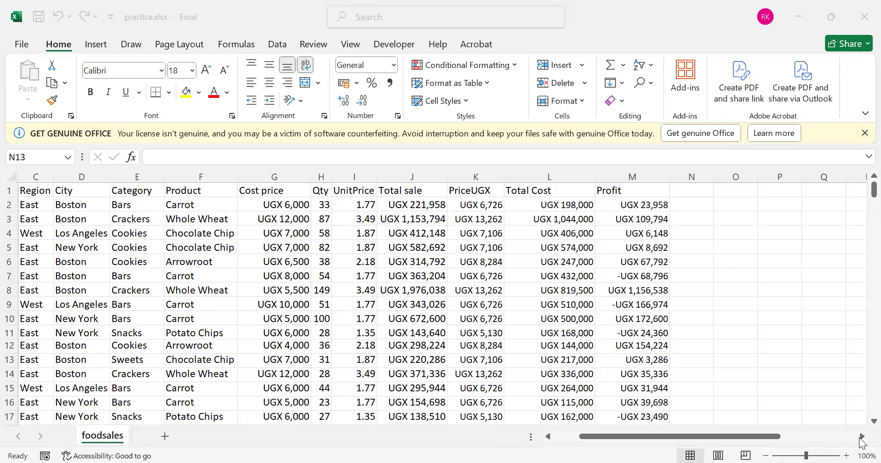
Start a SUMIF formula in cell V8 for Boston's total sale, with the city cells D2:D40 as its range
{"action": "scroll", "coordinate": [753, 238], "scroll_direction": "right", "scroll_amount": 3}
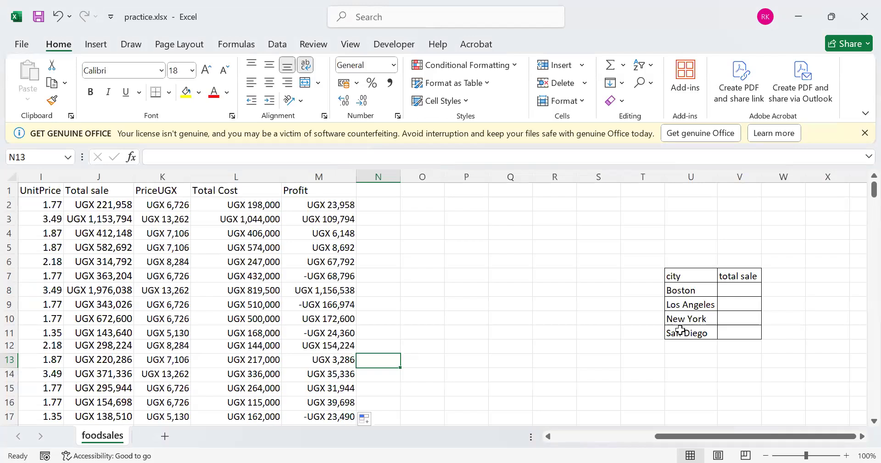
{"action": "left_click", "coordinate": [737, 292]}
{"action": "type", "text": "="}
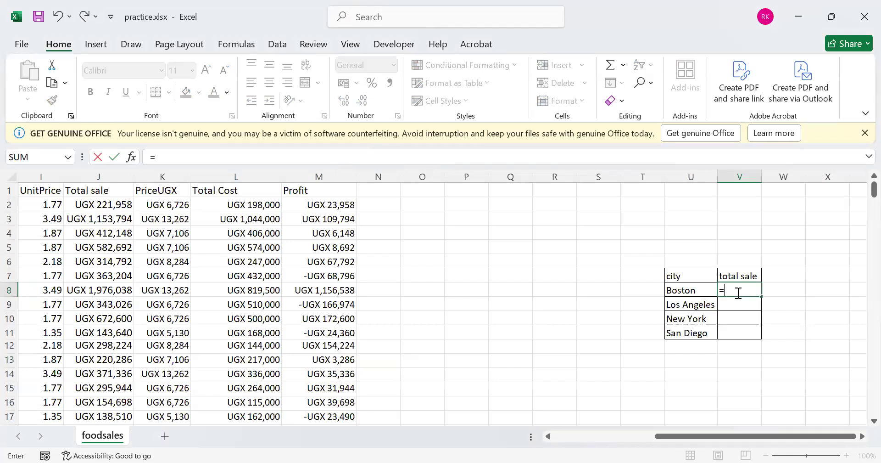
{"action": "type", "text": "sum"}
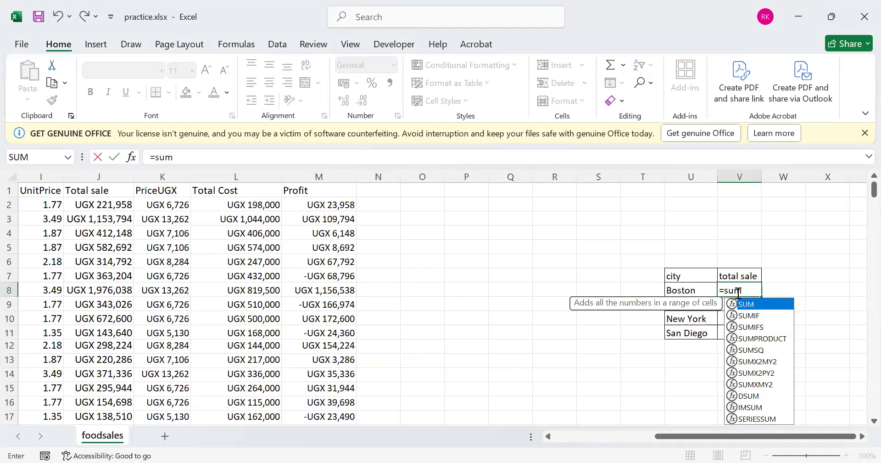
{"action": "double_click", "coordinate": [764, 315]}
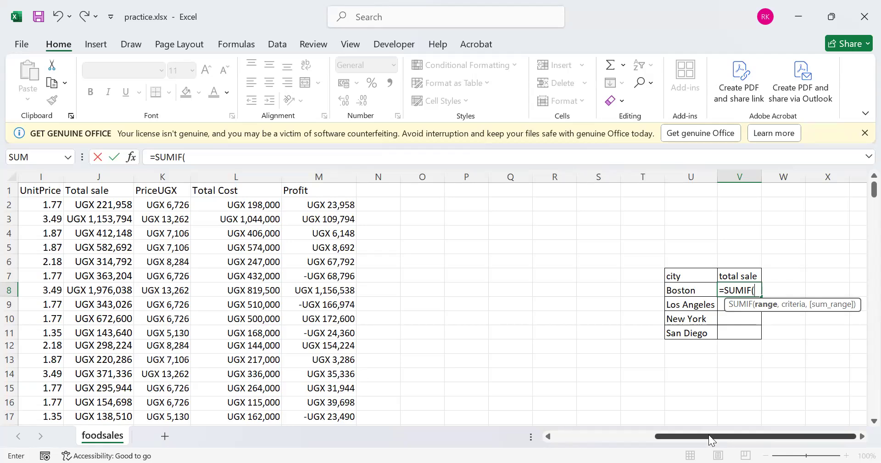
{"action": "left_click_drag", "start_coordinate": [694, 436], "coordinate": [681, 438]}
{"action": "left_click_drag", "start_coordinate": [612, 434], "coordinate": [613, 434]}
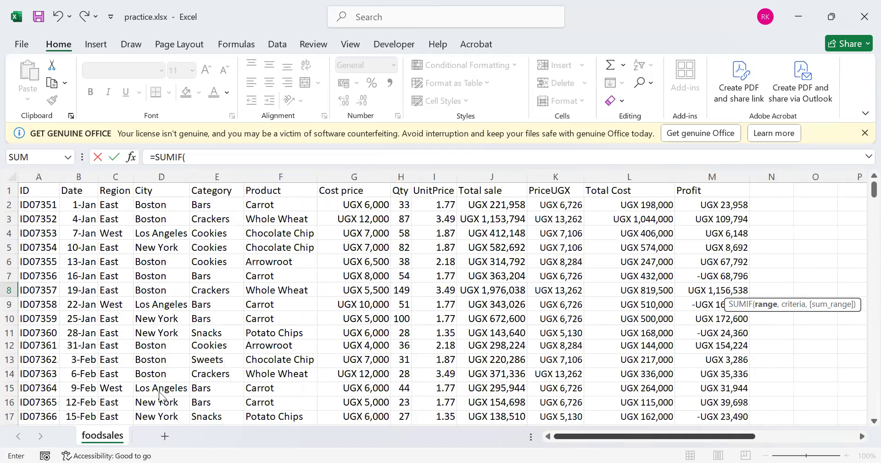
{"action": "left_click_drag", "start_coordinate": [158, 390], "coordinate": [164, 389]}
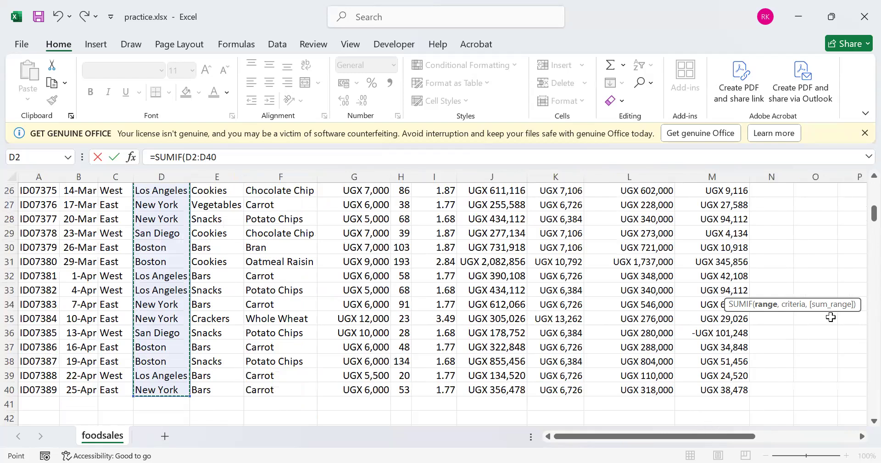
Complete the SUMIF formula in V8 with U8 as the criteria and J2:J40 as the sum range
{"action": "type", "text": ","}
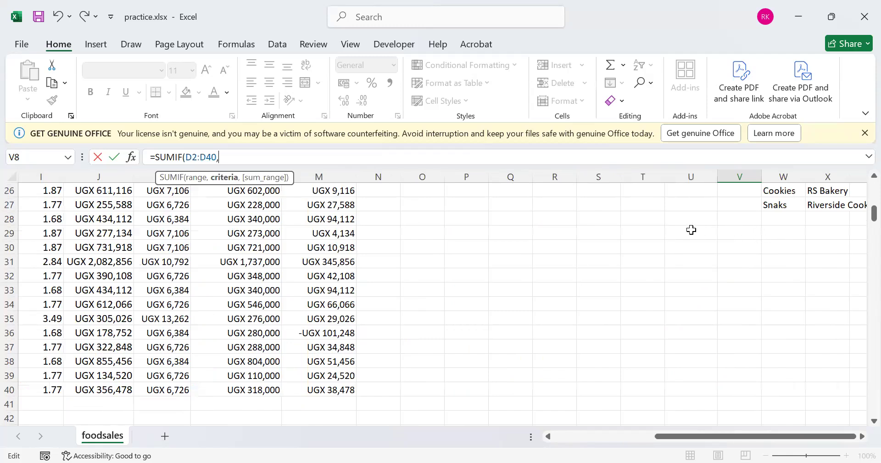
{"action": "scroll", "coordinate": [692, 230], "scroll_direction": "up", "scroll_amount": 7}
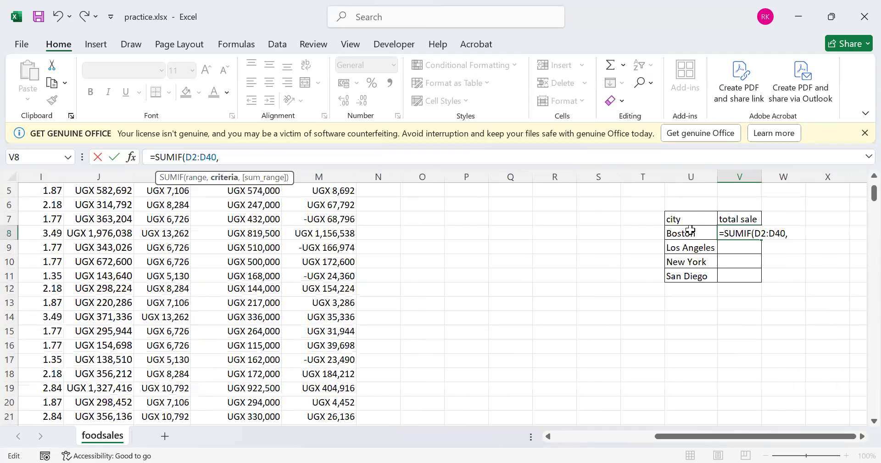
{"action": "left_click", "coordinate": [692, 229]}
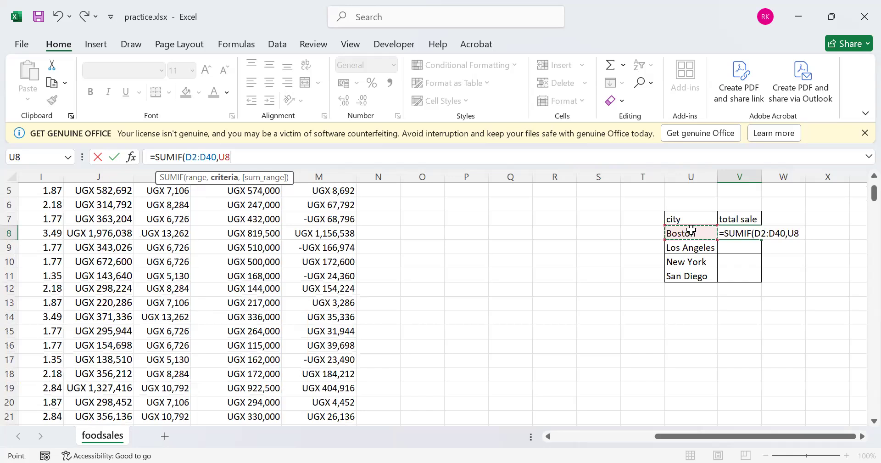
{"action": "type", "text": ","}
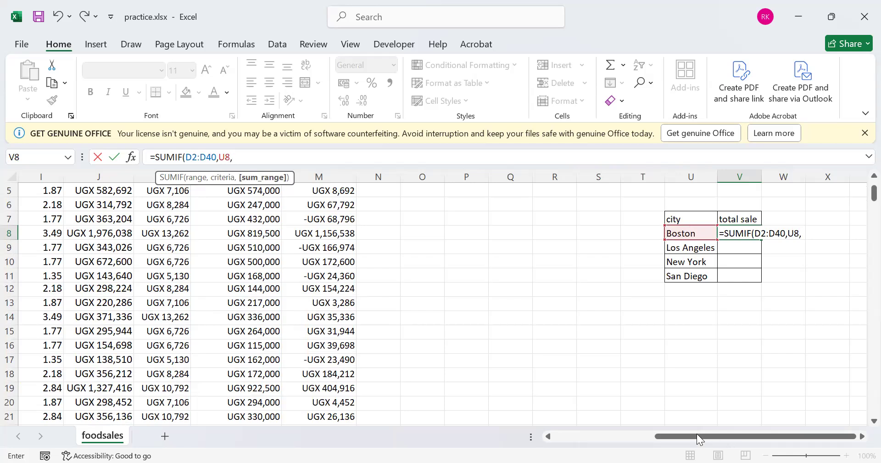
{"action": "left_click_drag", "start_coordinate": [607, 436], "coordinate": [594, 436]}
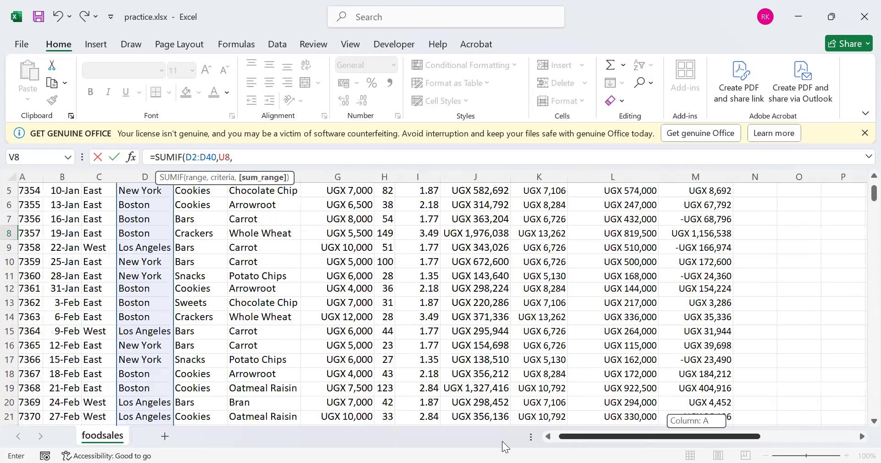
{"action": "left_click_drag", "start_coordinate": [505, 446], "coordinate": [488, 415]}
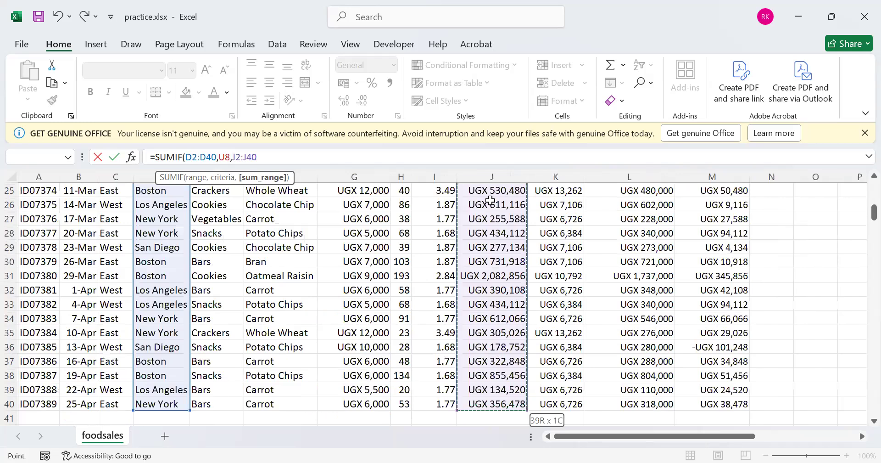
{"action": "key", "text": "Return"}
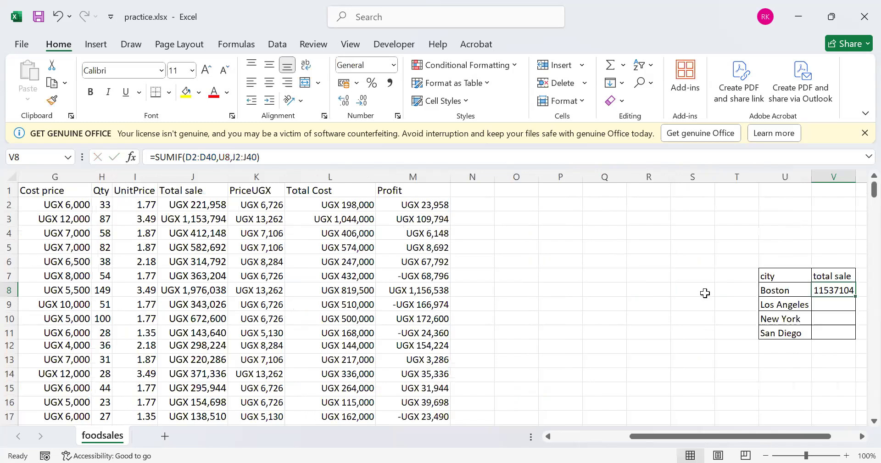
{"action": "scroll", "coordinate": [548, 436], "scroll_direction": "right", "scroll_amount": 1}
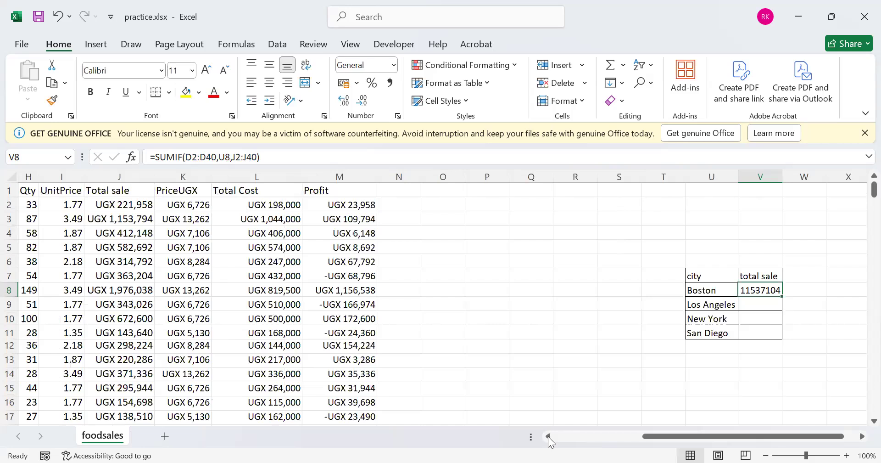
{"action": "scroll", "coordinate": [556, 438], "scroll_direction": "left", "scroll_amount": 3}
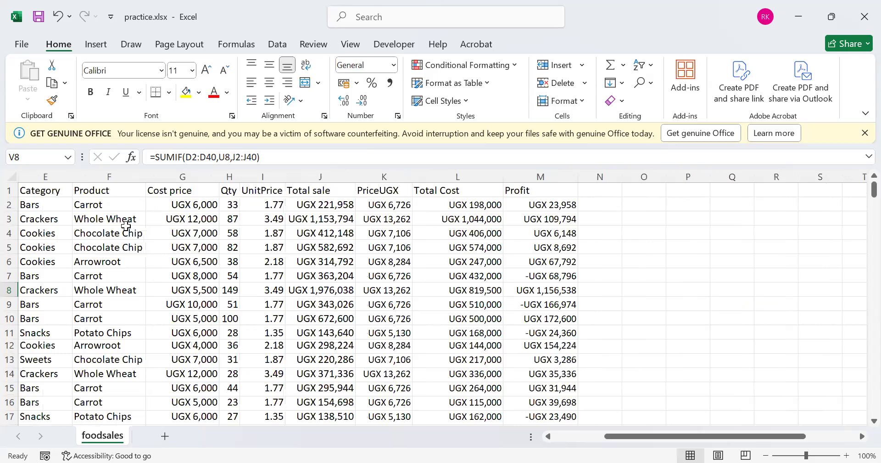
{"action": "scroll", "coordinate": [132, 347], "scroll_direction": "left", "scroll_amount": 3}
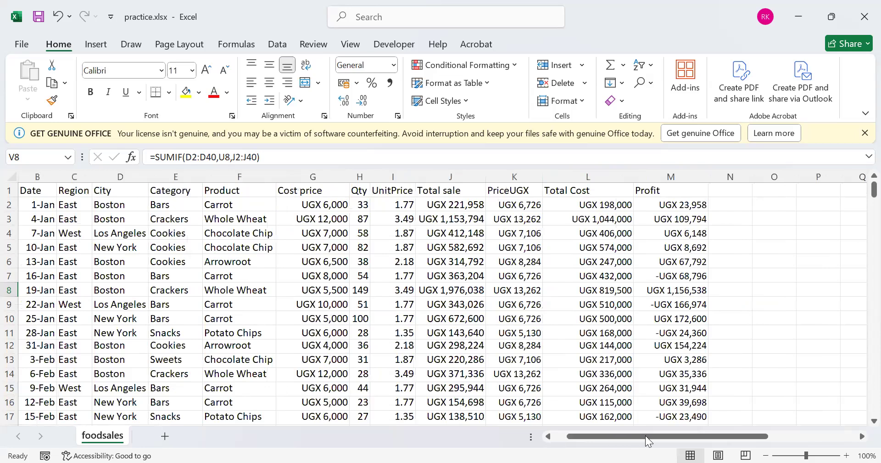
Fill the SUMIF formula in V8 down to V11 for the remaining cities
{"action": "double_click", "coordinate": [862, 437]}
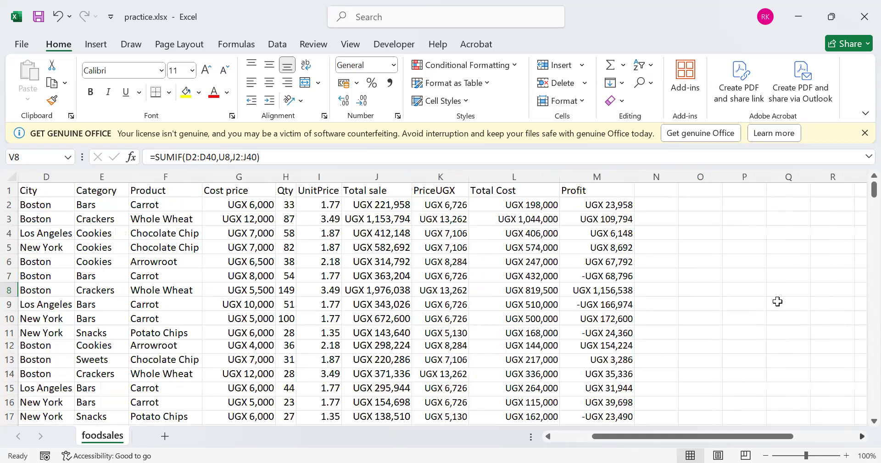
{"action": "scroll", "coordinate": [783, 298], "scroll_direction": "right", "scroll_amount": 3}
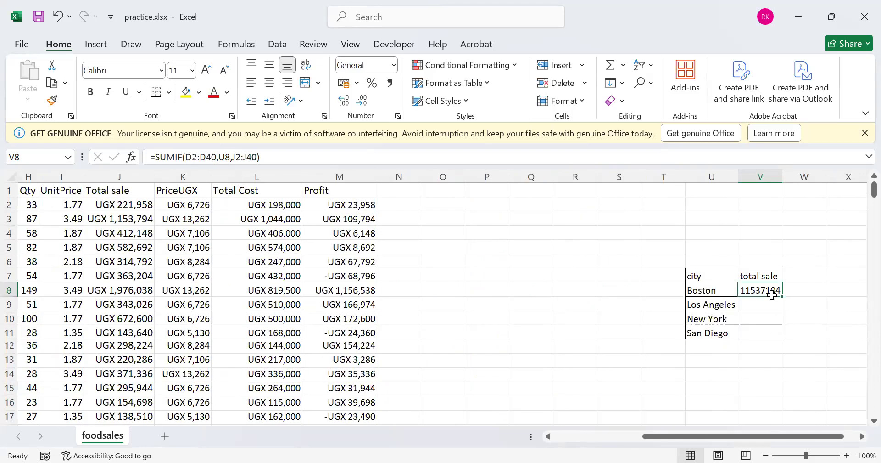
{"action": "left_click", "coordinate": [725, 256]}
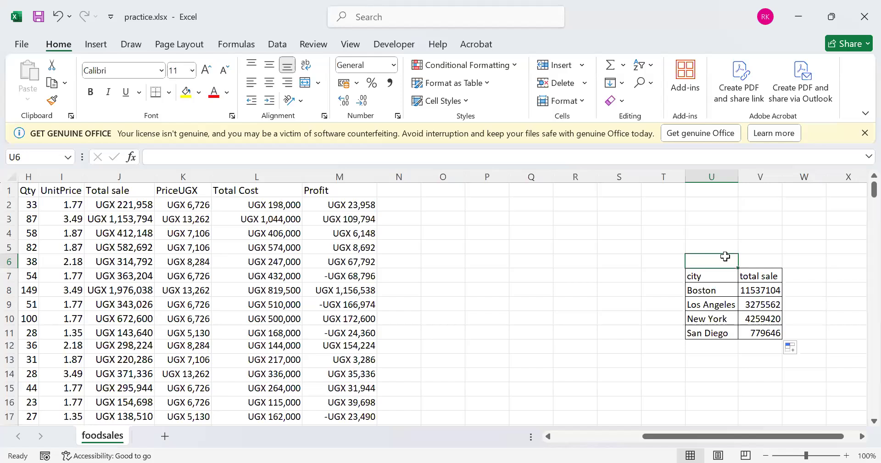
{"action": "key", "text": "alt+Tab"}
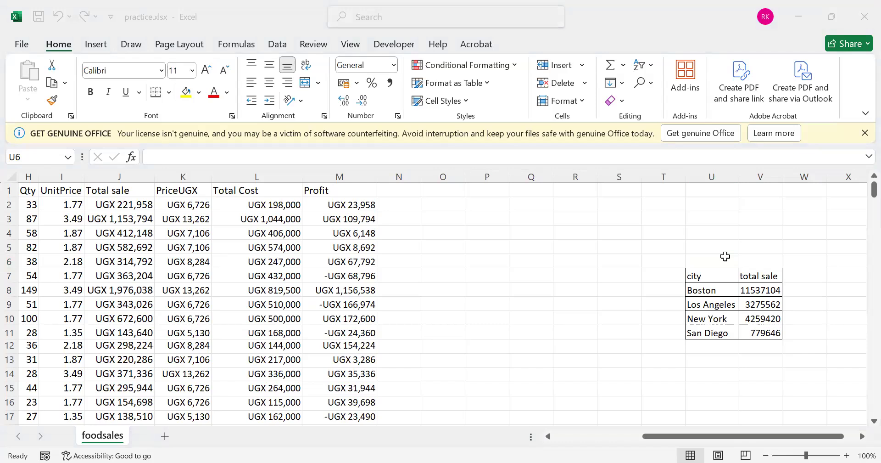
Clear the total sale formulas in V8:V11 of the city summary table
{"action": "left_click", "coordinate": [781, 290]}
{"action": "left_click_drag", "start_coordinate": [781, 296], "coordinate": [776, 330]}
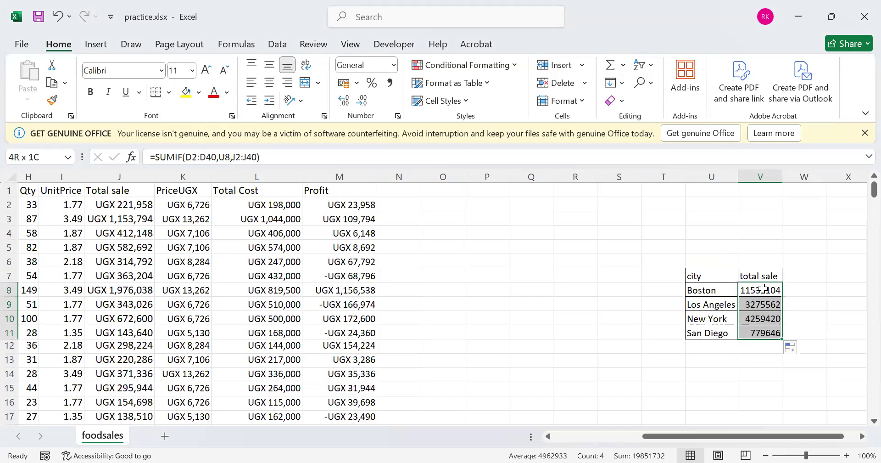
{"action": "key", "text": "Delete"}
{"action": "key", "text": "Right"}
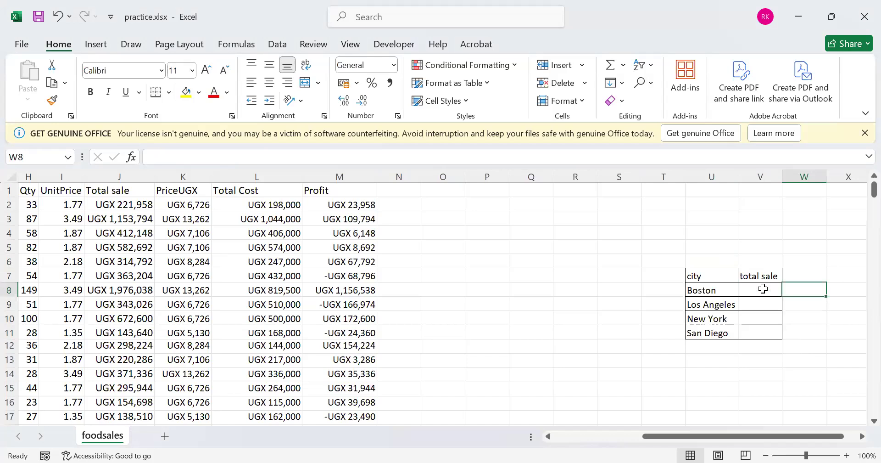
Begin Boston's total sale in V8 again as a SUMIF formula with D2:D40 as the range
{"action": "left_click", "coordinate": [764, 288]}
{"action": "type", "text": "="}
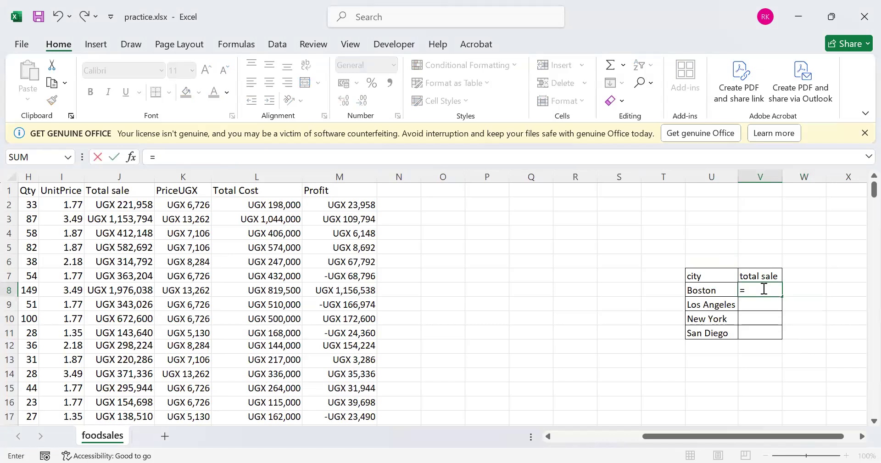
{"action": "type", "text": "sum"}
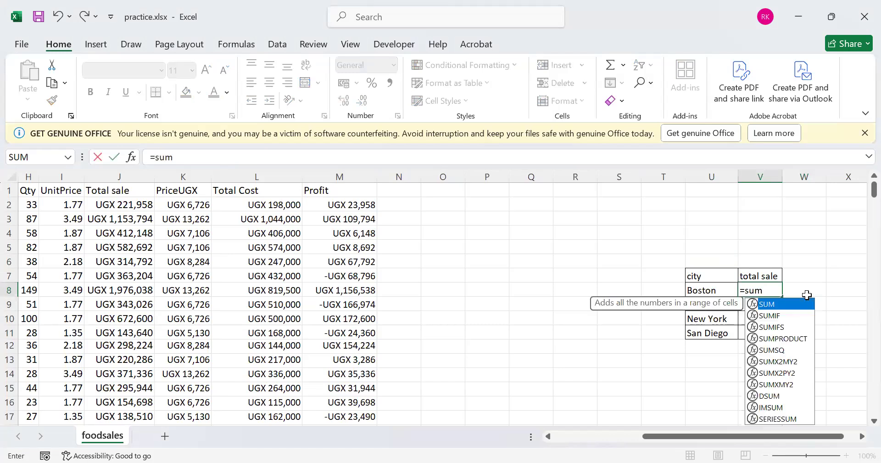
{"action": "double_click", "coordinate": [774, 316]}
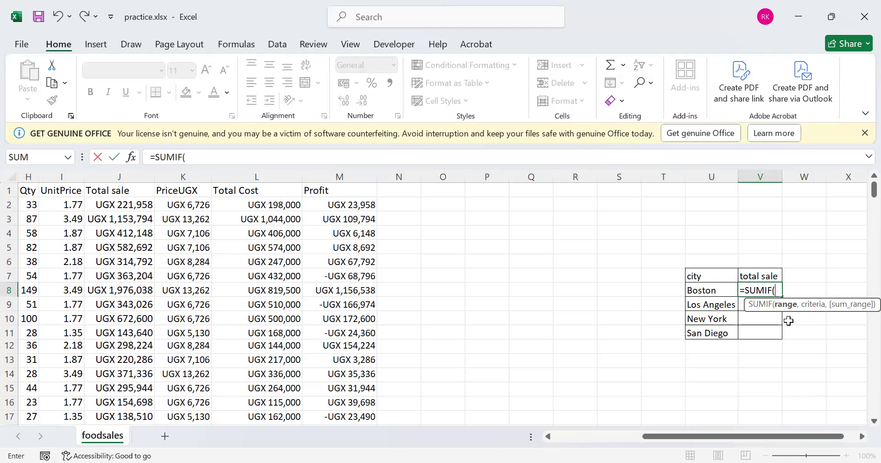
{"action": "left_click_drag", "start_coordinate": [649, 435], "coordinate": [558, 440]}
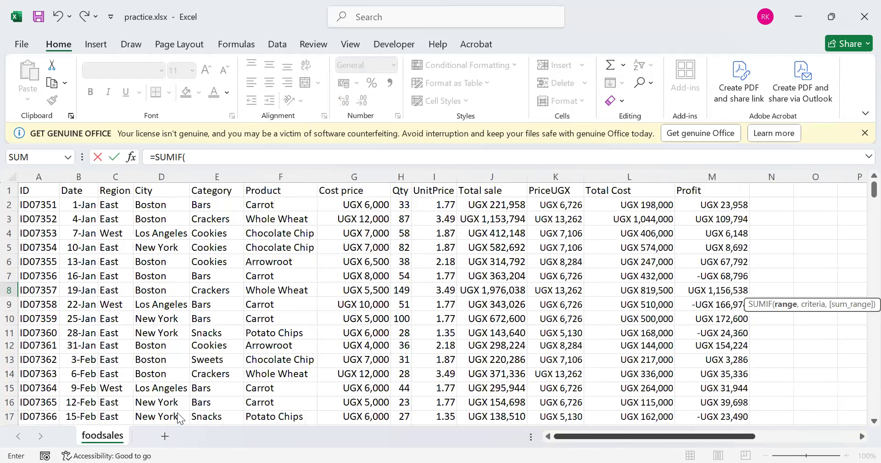
{"action": "left_click_drag", "start_coordinate": [161, 205], "coordinate": [170, 389]}
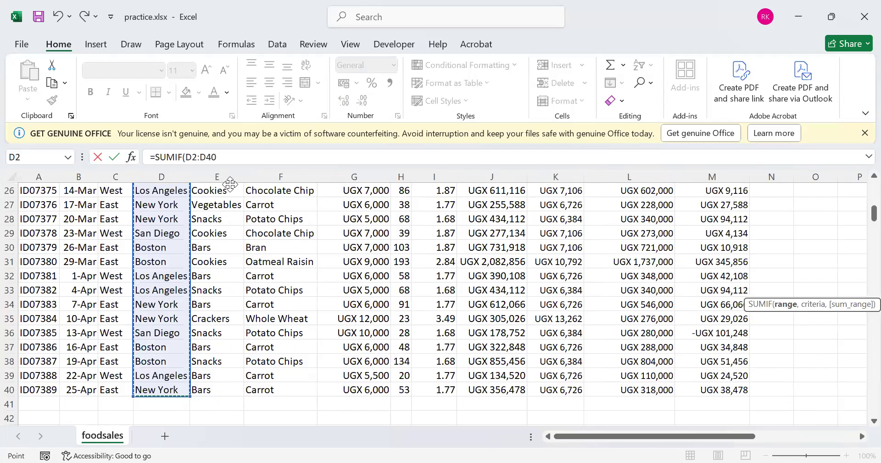
Finish the SUMIF in V8 with criteria U8 and sum range J2:J40, and fill it down to V11 for the other cities
{"action": "type", "text": ","}
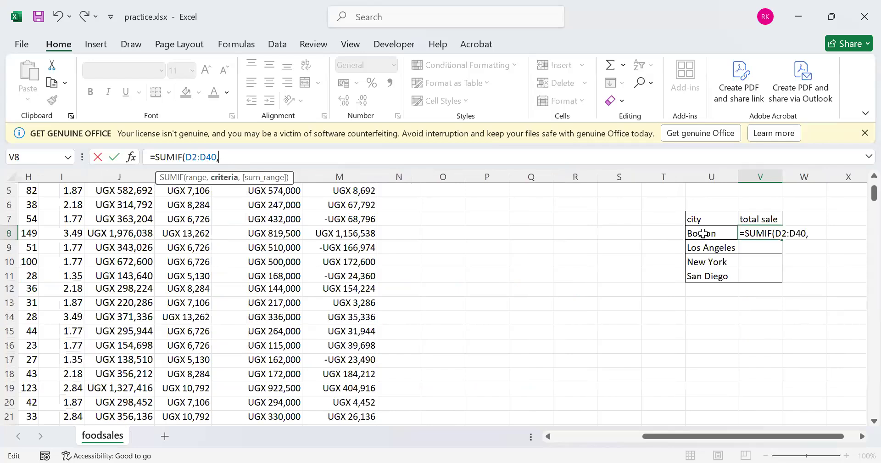
{"action": "left_click", "coordinate": [704, 234]}
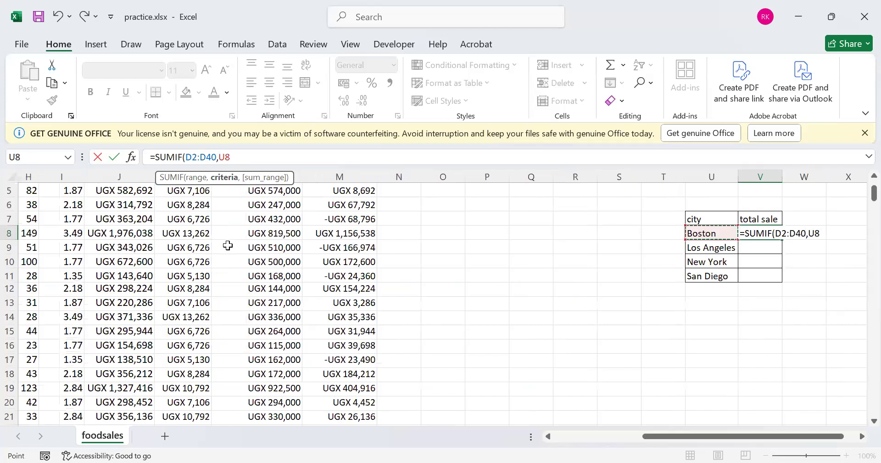
{"action": "type", "text": ","}
{"action": "scroll", "coordinate": [228, 245], "scroll_direction": "up", "scroll_amount": 2}
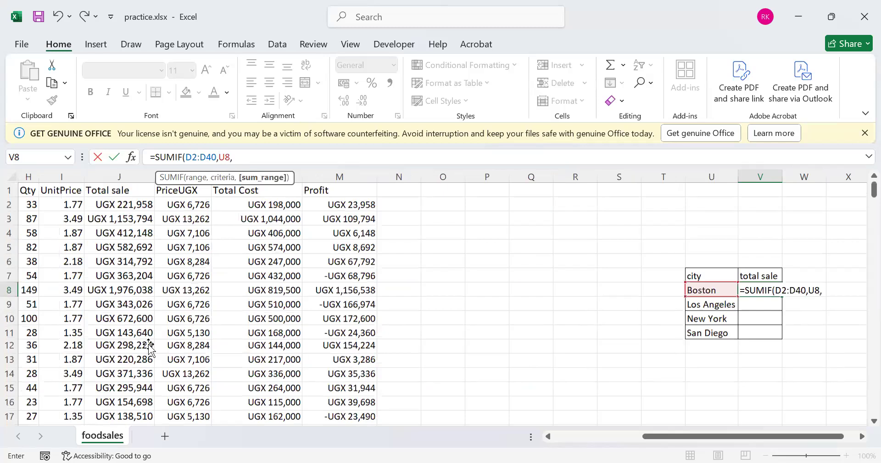
{"action": "left_click_drag", "start_coordinate": [129, 204], "coordinate": [145, 407]}
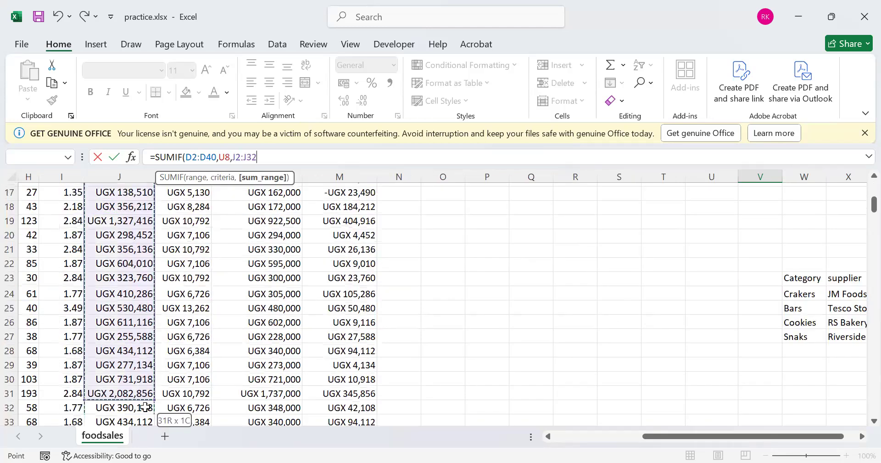
{"action": "left_click_drag", "start_coordinate": [145, 408], "coordinate": [144, 406]}
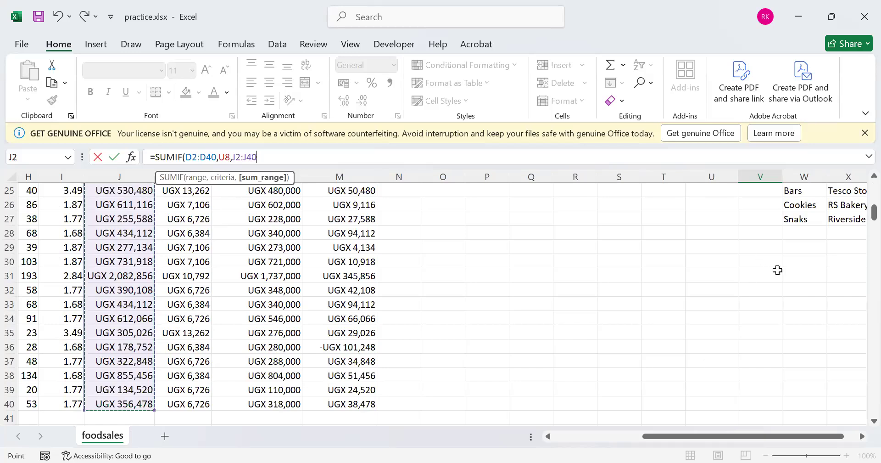
{"action": "key", "text": "ctrl+Return"}
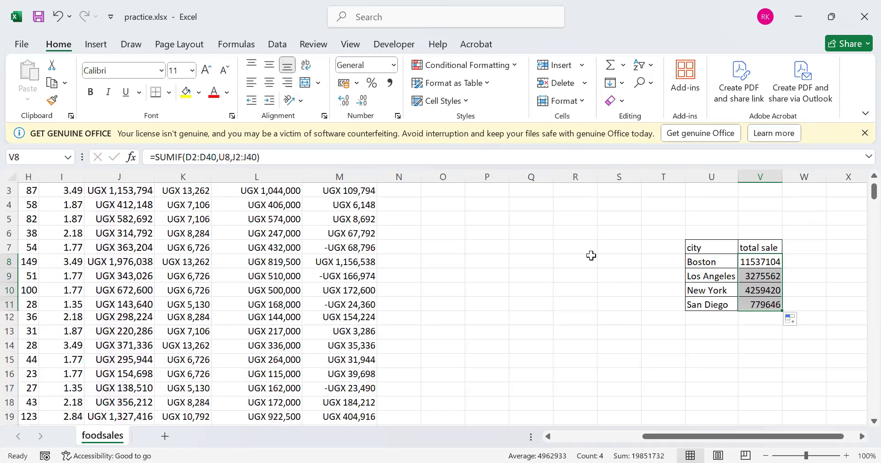
{"action": "left_click", "coordinate": [598, 256]}
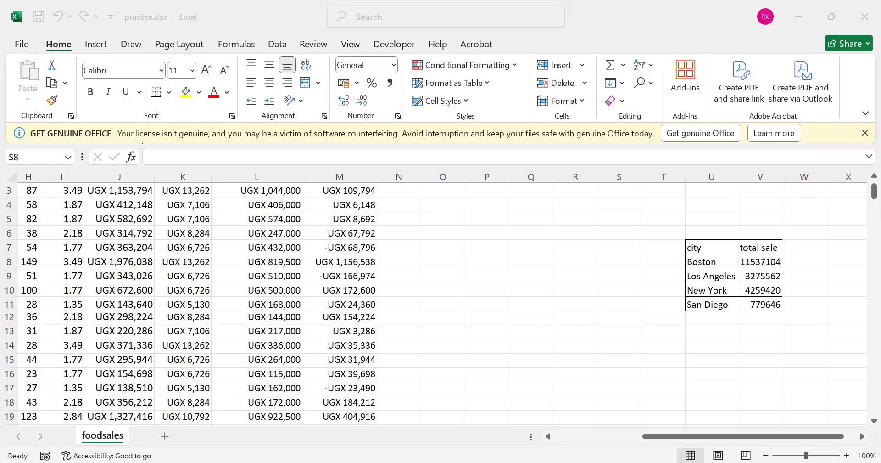
Insert a 2-D clustered column chart from the city and total sale table in U7:V11, positioned just beside the table
{"action": "left_click", "coordinate": [714, 349]}
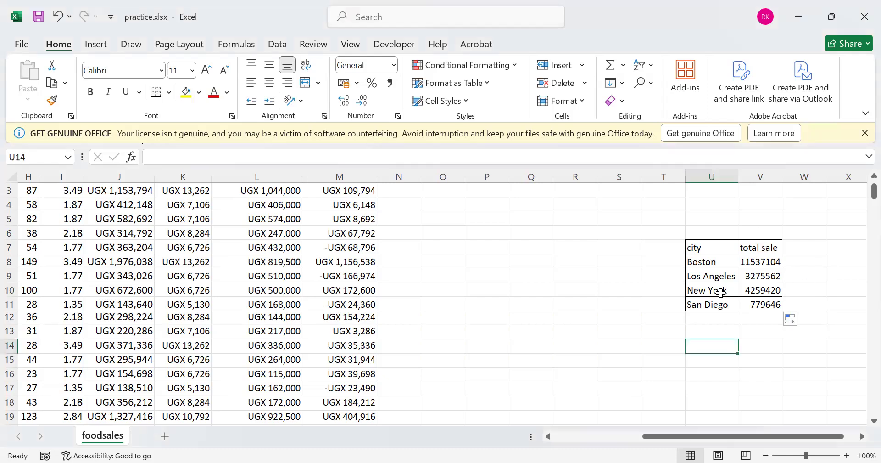
{"action": "left_click_drag", "start_coordinate": [688, 244], "coordinate": [769, 307]}
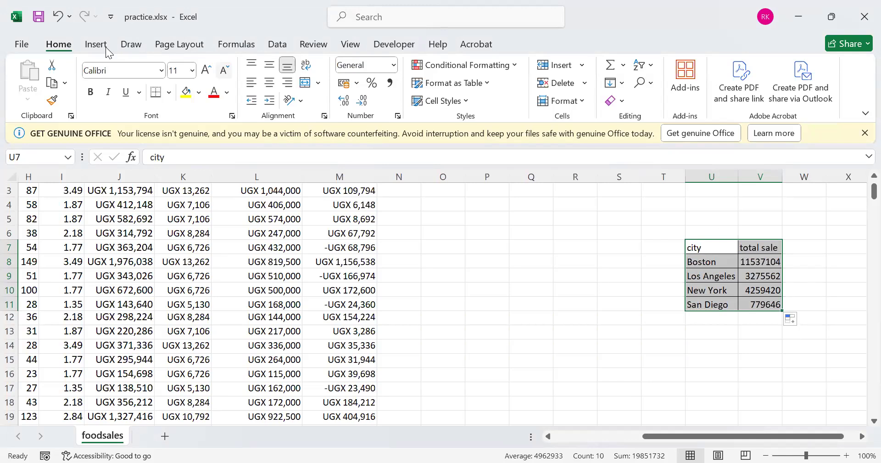
{"action": "left_click", "coordinate": [286, 65]}
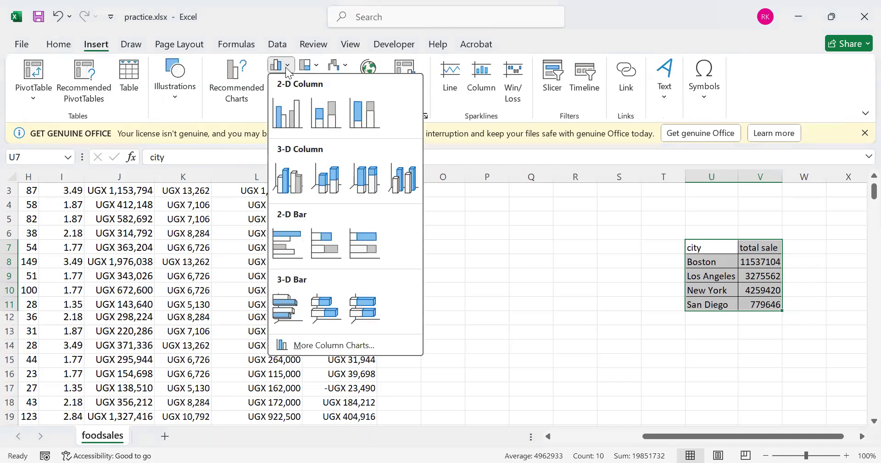
{"action": "left_click", "coordinate": [286, 112]}
{"action": "left_click_drag", "start_coordinate": [512, 224], "coordinate": [606, 226]}
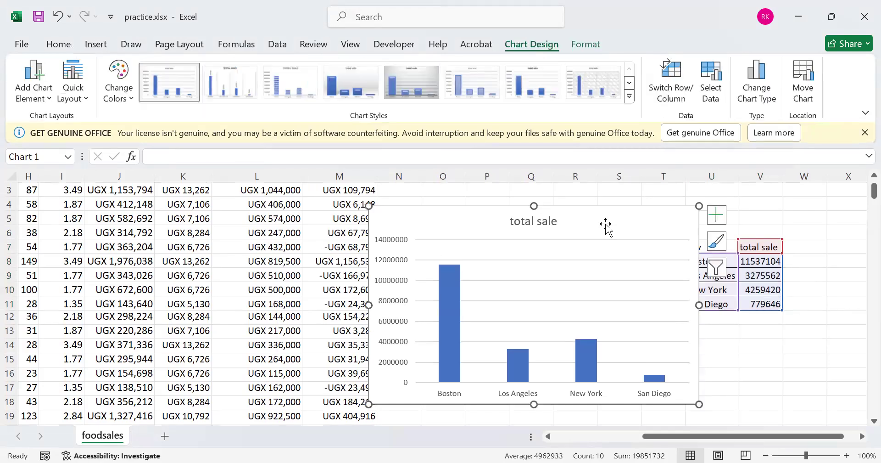
Move the total sale chart to a new sheet named Summary data and dismiss the licence notice
{"action": "right_click", "coordinate": [605, 225]}
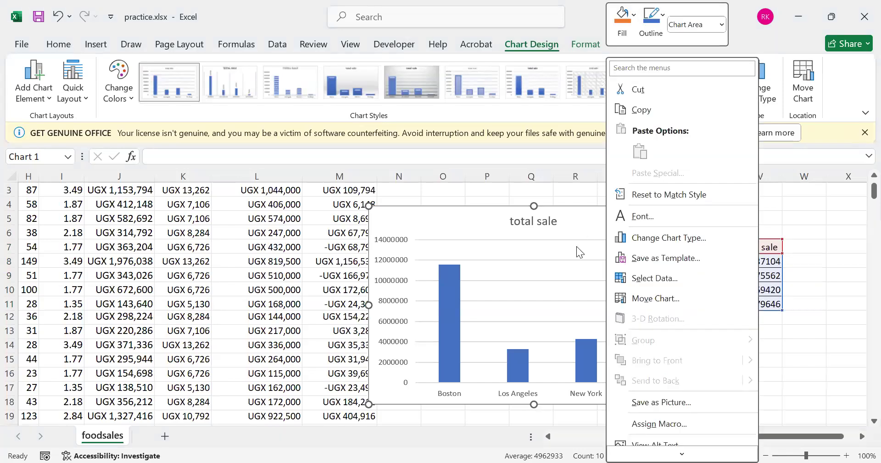
{"action": "left_click", "coordinate": [649, 298]}
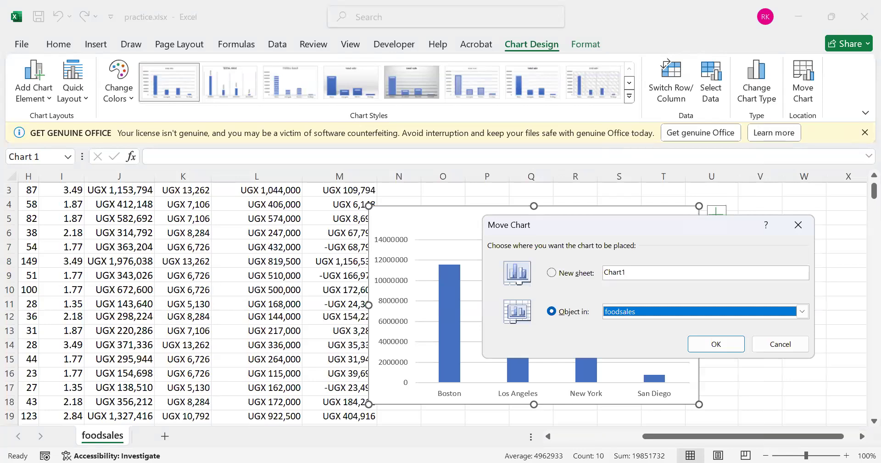
{"action": "key", "text": "alt+s"}
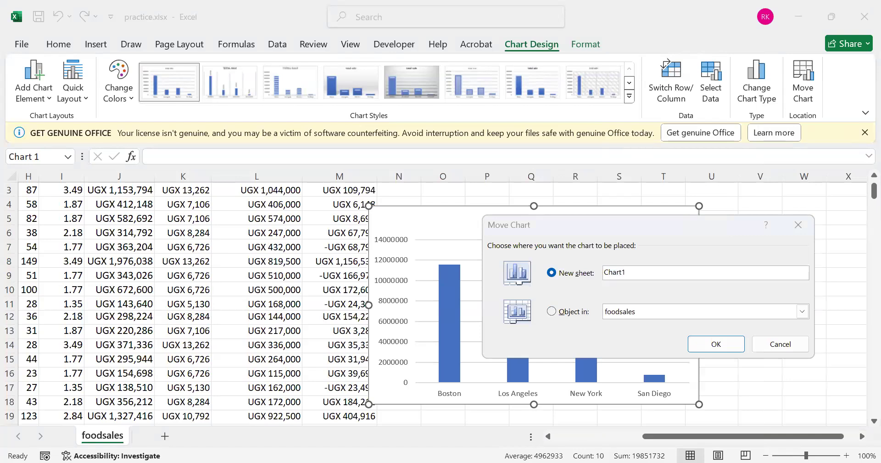
{"action": "type", "text": "Summary data"}
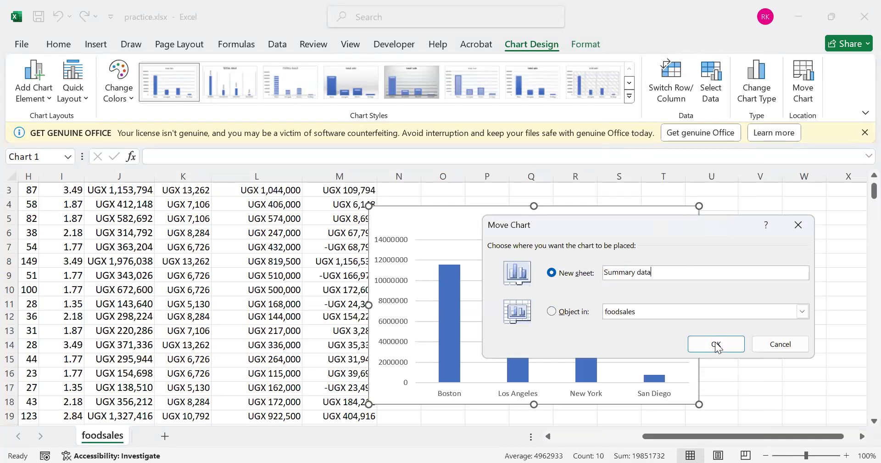
{"action": "left_click", "coordinate": [715, 344]}
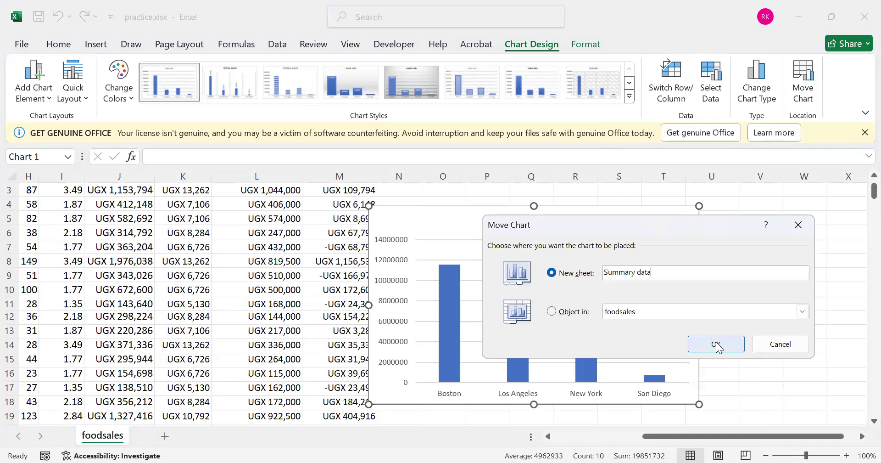
{"action": "left_click", "coordinate": [863, 134]}
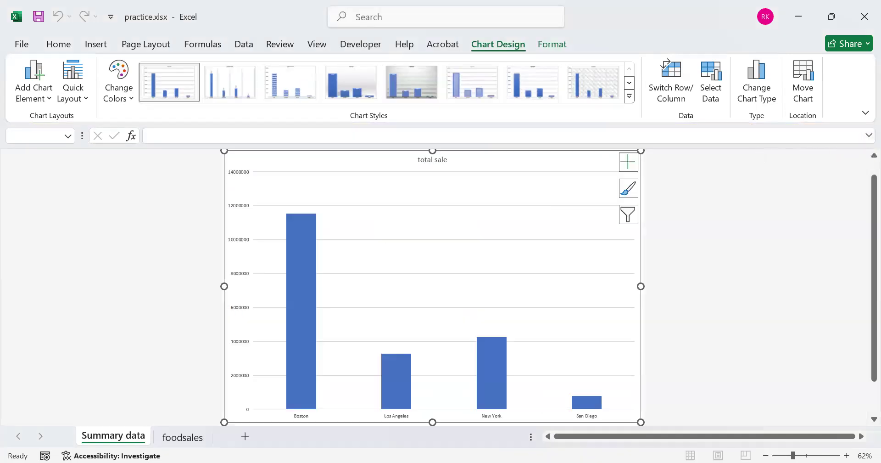
{"action": "left_click", "coordinate": [523, 462]}
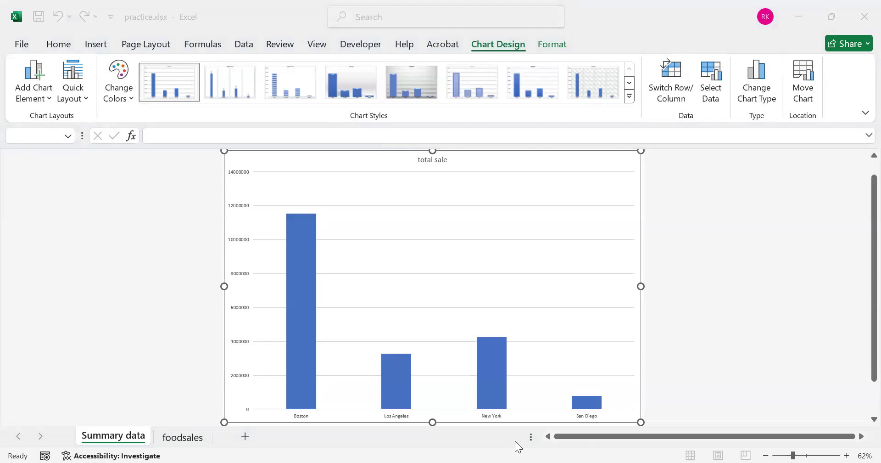
Color the Summary data sheet tab with the standard red
{"action": "right_click", "coordinate": [122, 440]}
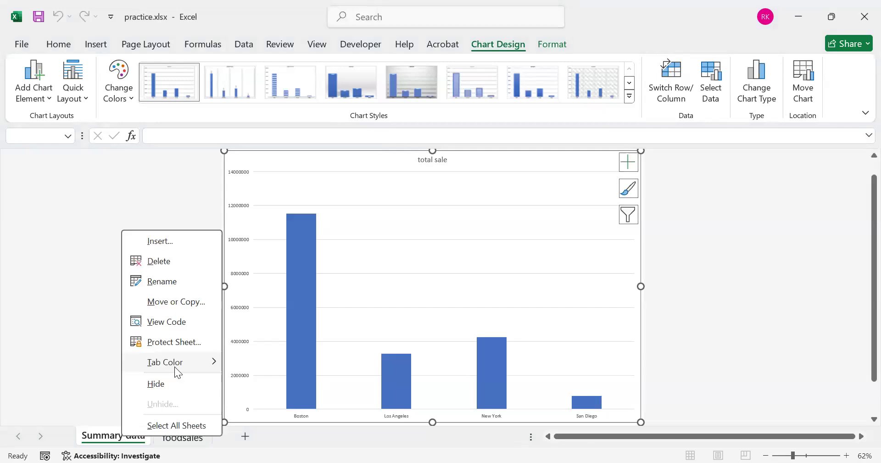
{"action": "mouse_move", "coordinate": [179, 370]}
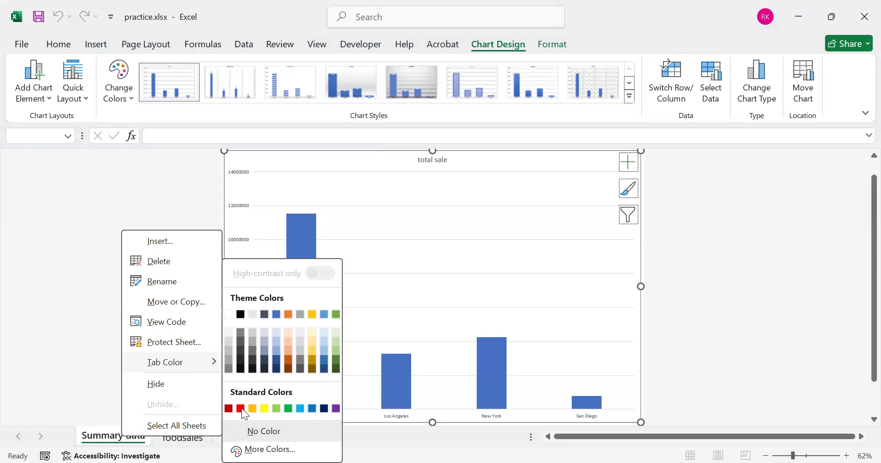
{"action": "left_click", "coordinate": [241, 408]}
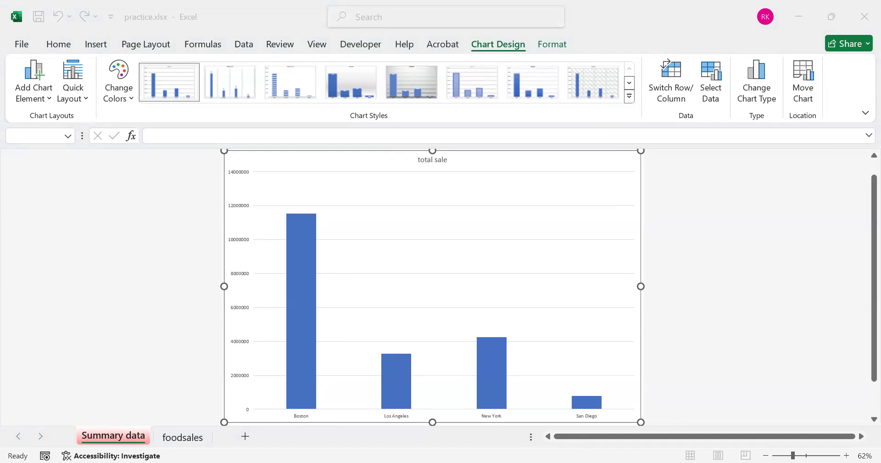
{"action": "left_click", "coordinate": [412, 237]}
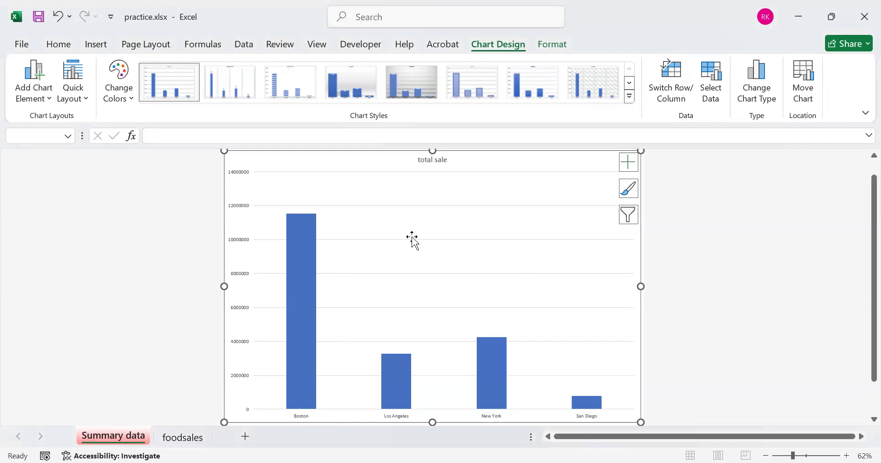
{"action": "left_click", "coordinate": [412, 237]}
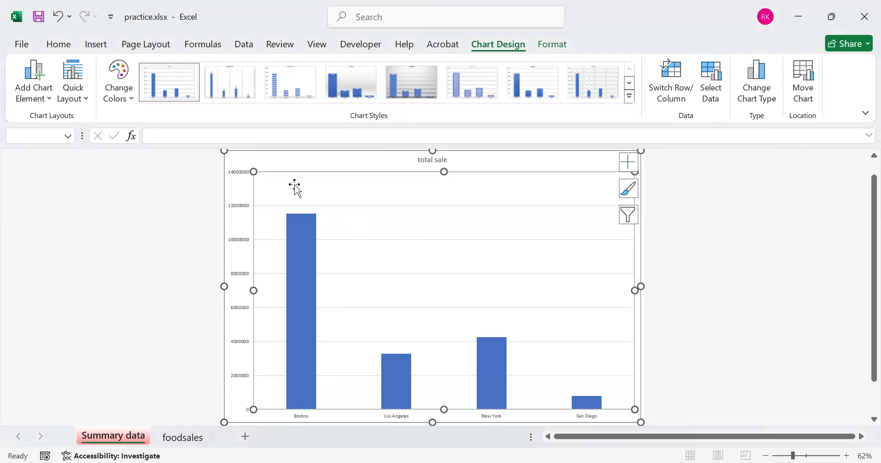
{"action": "left_click", "coordinate": [277, 155]}
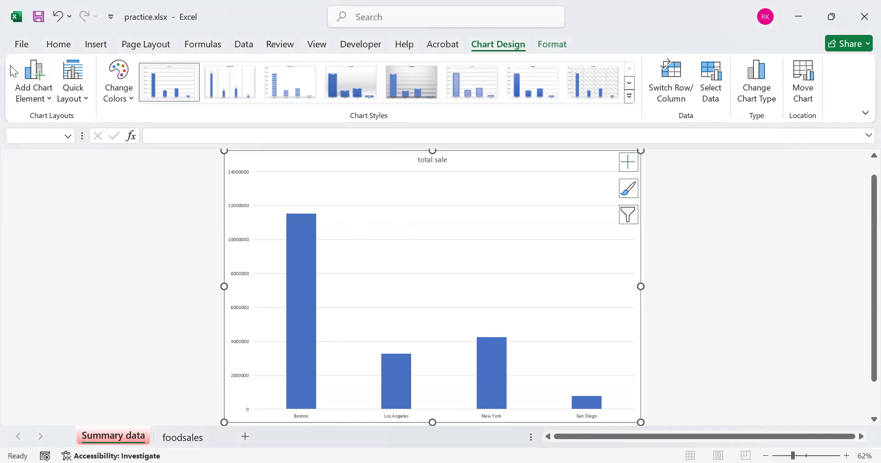
{"action": "left_click", "coordinate": [53, 98]}
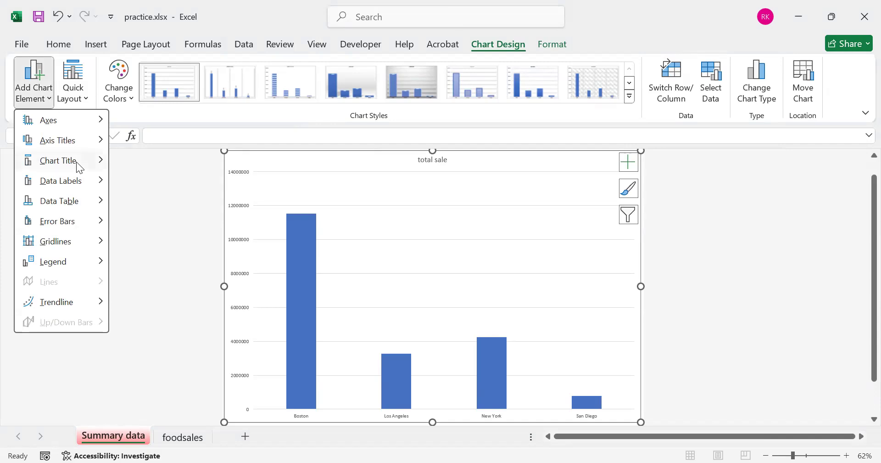
{"action": "mouse_move", "coordinate": [77, 165]}
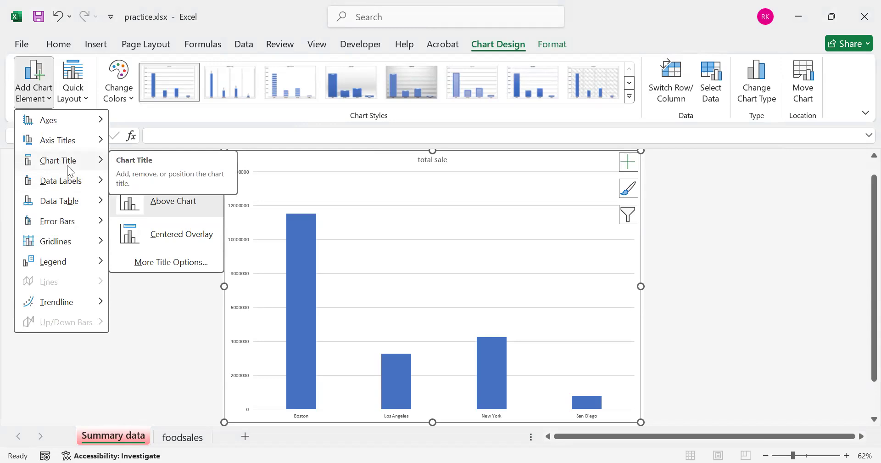
{"action": "left_click", "coordinate": [32, 83]}
{"action": "key", "text": "Escape"}
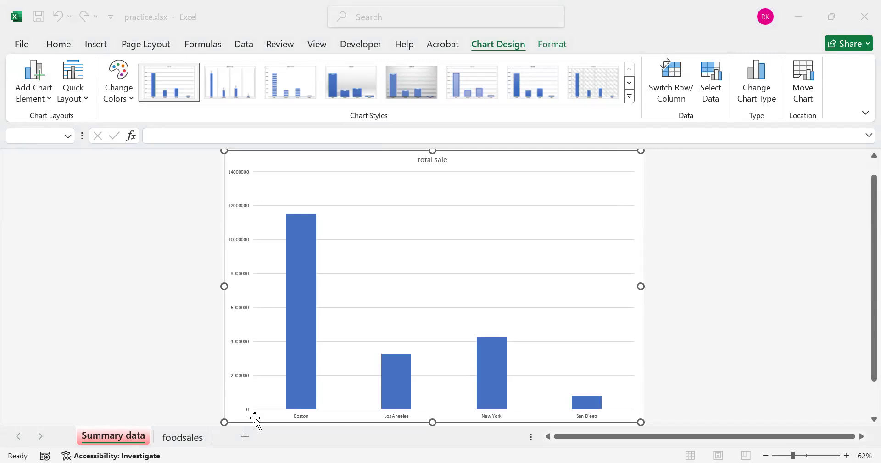
Add a new worksheet named dashboard and give its tab the standard light green color
{"action": "left_click", "coordinate": [231, 437]}
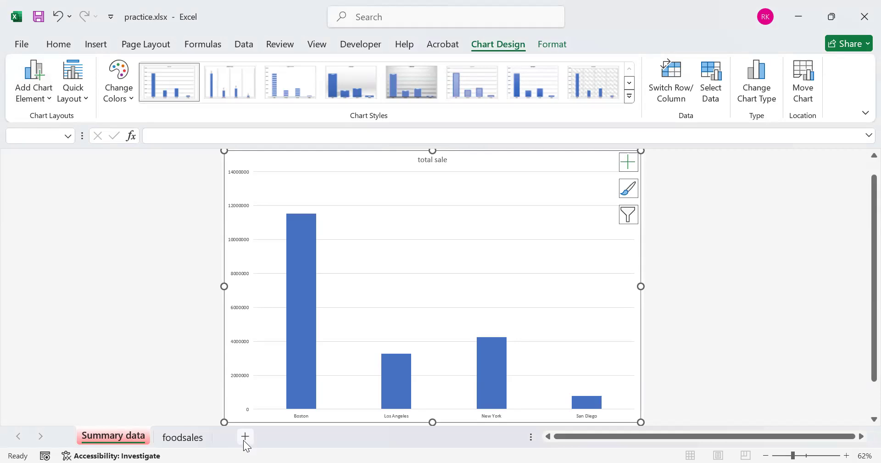
{"action": "left_click", "coordinate": [245, 440]}
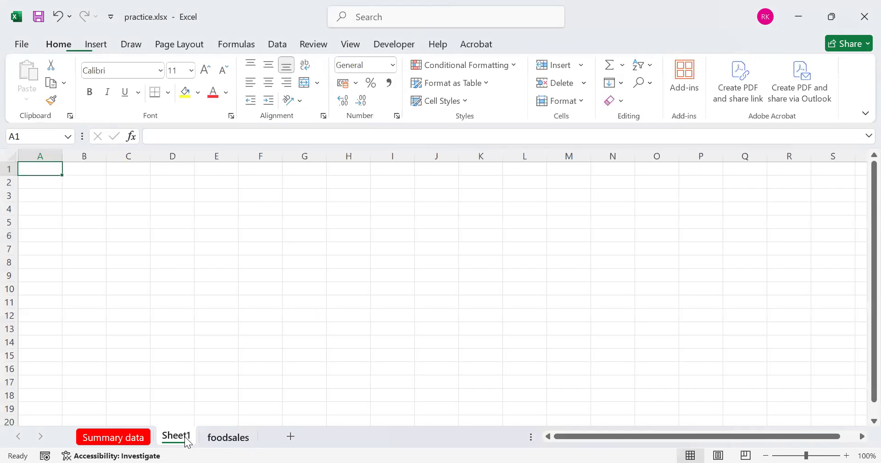
{"action": "right_click", "coordinate": [186, 440]}
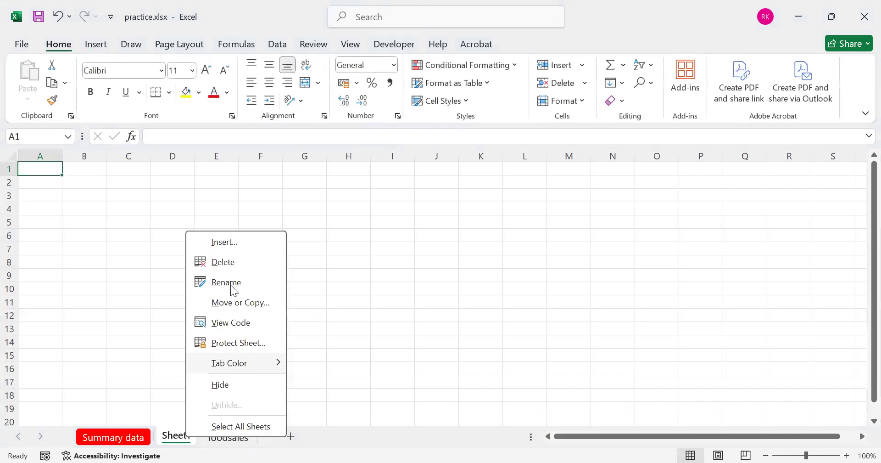
{"action": "left_click", "coordinate": [231, 283]}
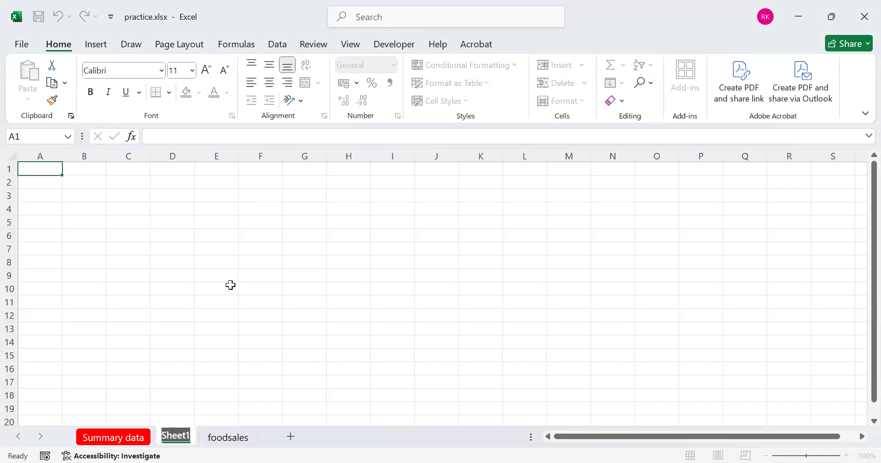
{"action": "type", "text": "dashboard"}
{"action": "key", "text": "Return"}
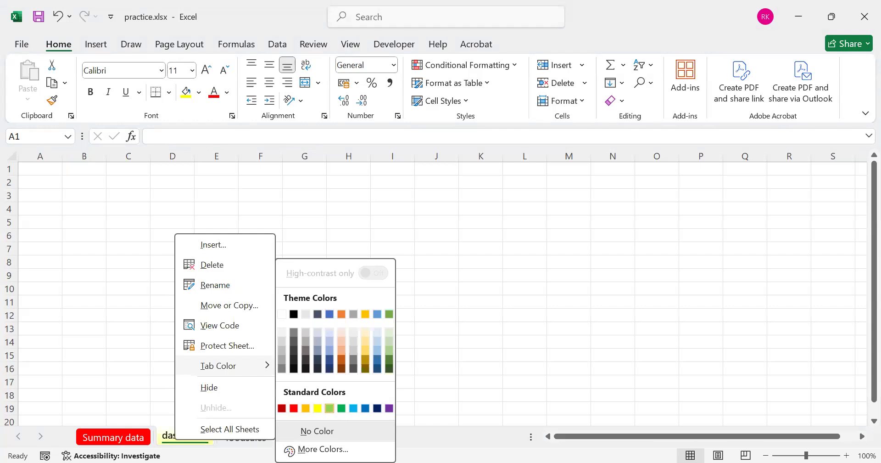
{"action": "left_click", "coordinate": [330, 408]}
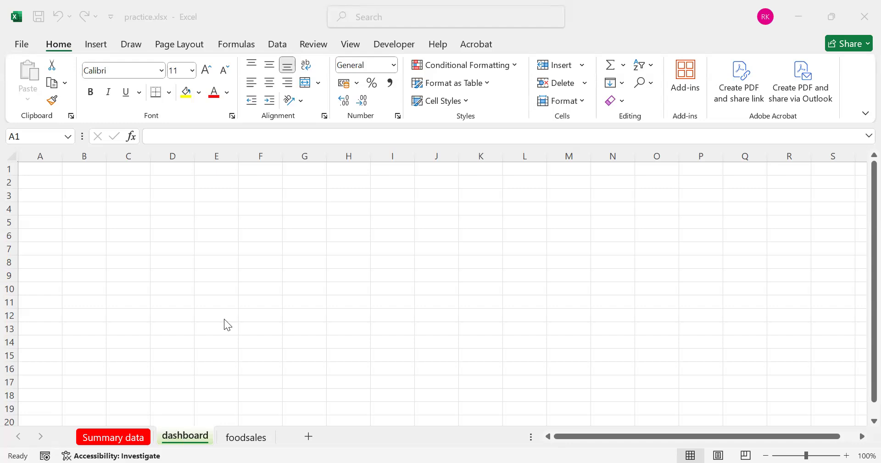
Copy the total sale chart from the Summary data sheet and paste it into the dashboard sheet
{"action": "left_click", "coordinate": [109, 442]}
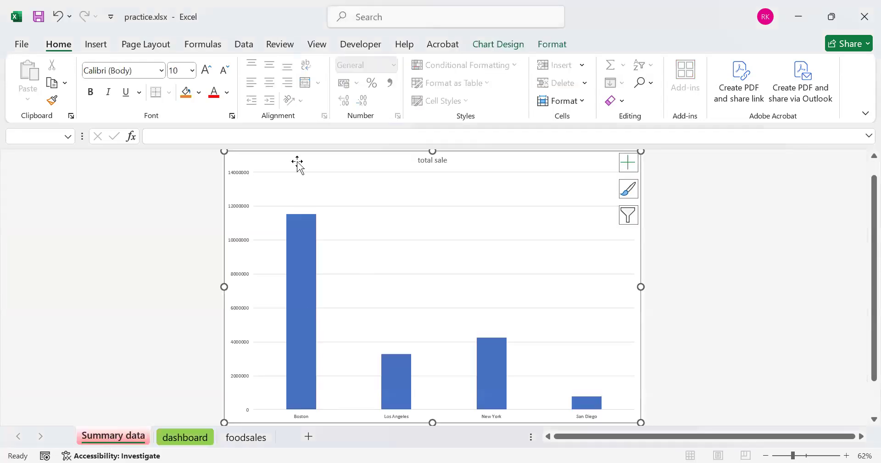
{"action": "right_click", "coordinate": [312, 142]}
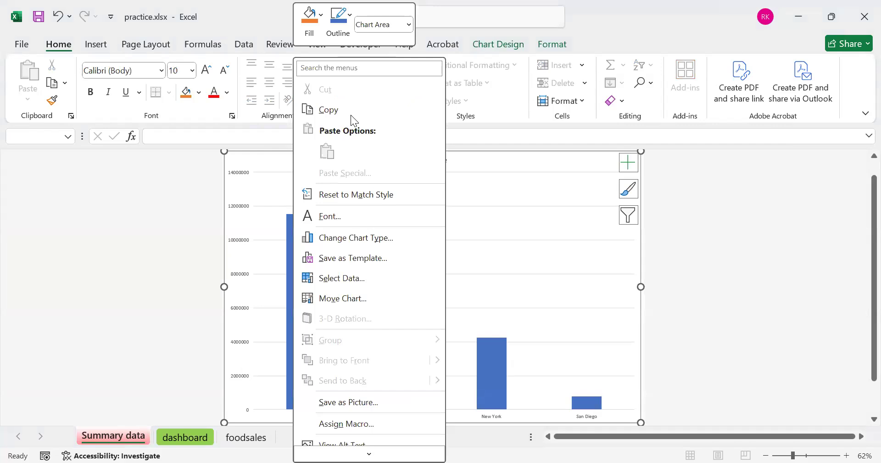
{"action": "left_click", "coordinate": [179, 436]}
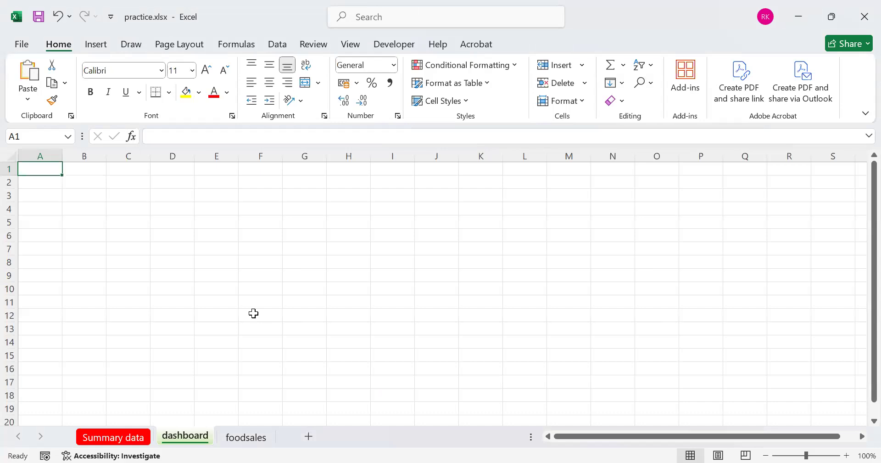
{"action": "key", "text": "ctrl+v"}
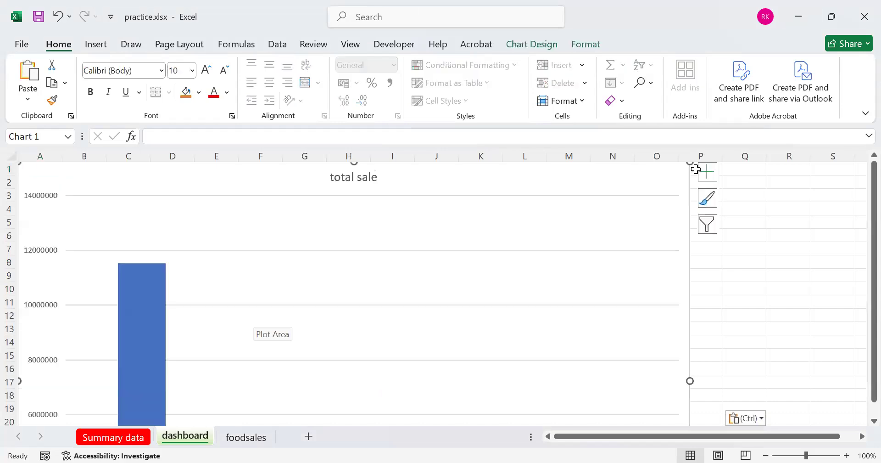
Shrink the pasted total sale chart and place it near the dashboard's upper-left corner, covering about columns A to E and rows 1 to 17
{"action": "left_click_drag", "start_coordinate": [691, 163], "coordinate": [357, 278]}
{"action": "left_click_drag", "start_coordinate": [266, 290], "coordinate": [289, 178]}
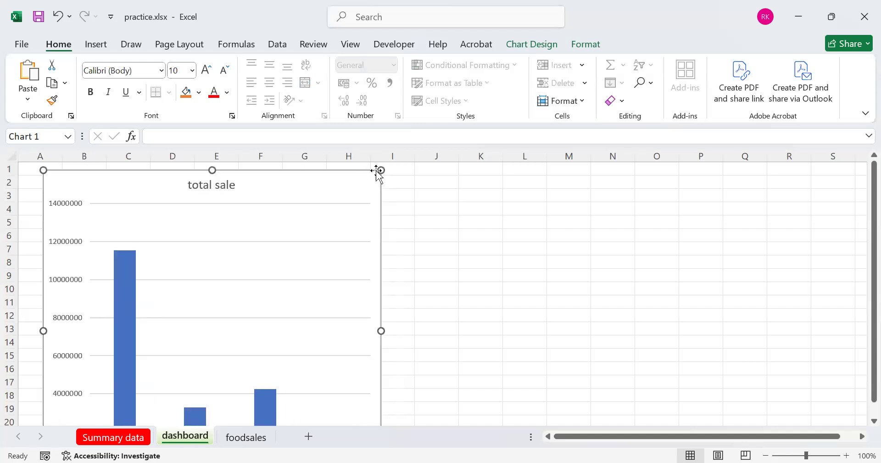
{"action": "left_click_drag", "start_coordinate": [365, 184], "coordinate": [234, 290]}
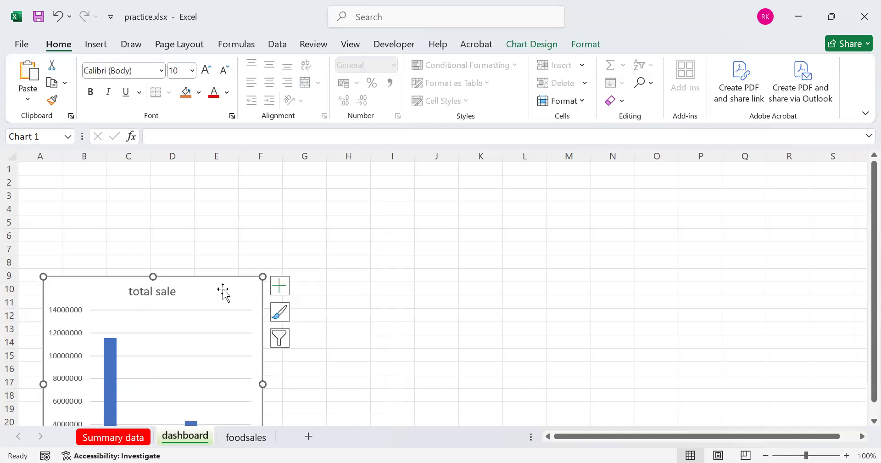
{"action": "left_click_drag", "start_coordinate": [220, 220], "coordinate": [205, 183]}
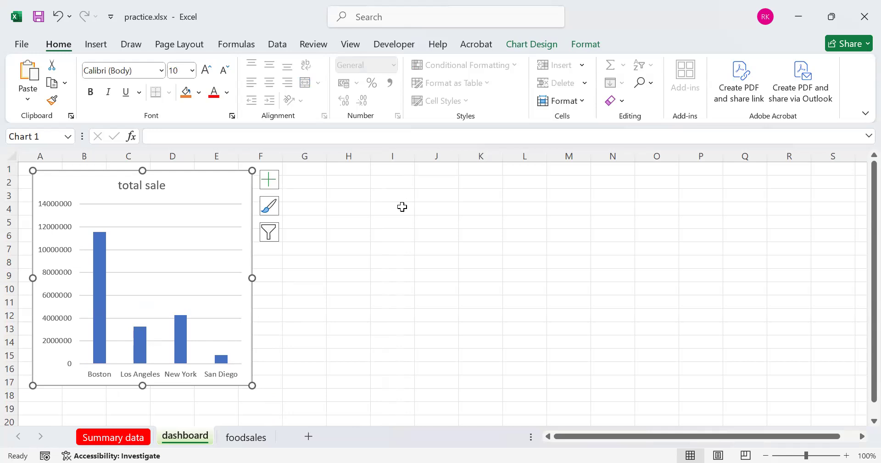
Deselect the chart and hide the gridlines on the dashboard sheet
{"action": "left_click", "coordinate": [350, 44]}
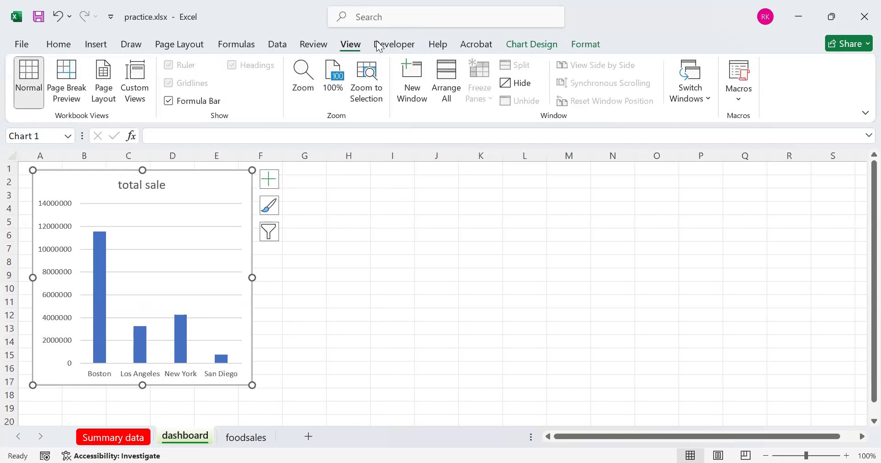
{"action": "key", "text": "Escape"}
{"action": "left_click", "coordinate": [168, 83]}
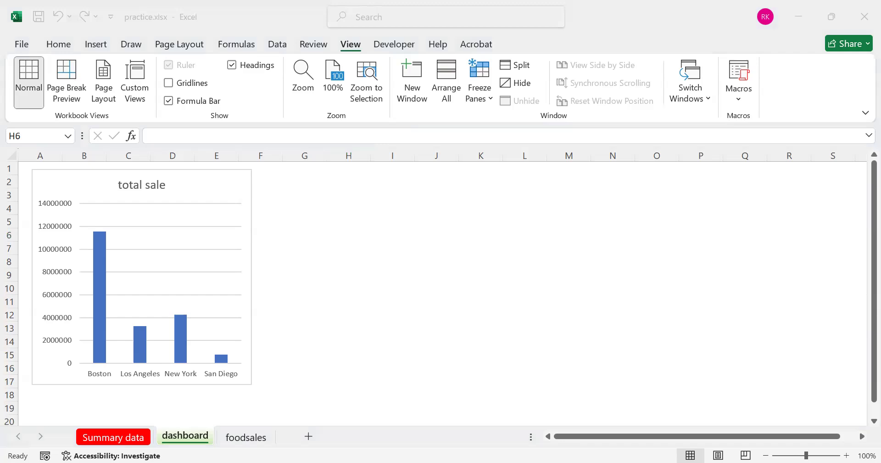
Merge cells G2:L10 on the dashboard sheet into one block using Merge Cells, without centering
{"action": "left_click", "coordinate": [305, 192]}
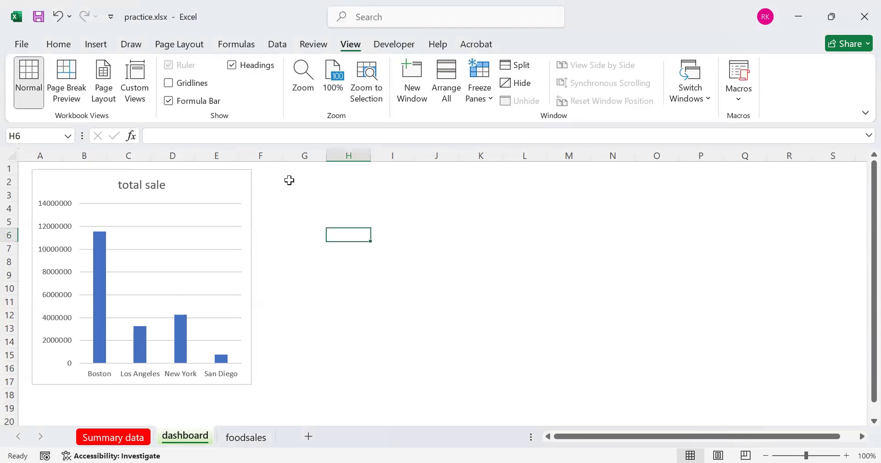
{"action": "left_click_drag", "start_coordinate": [320, 184], "coordinate": [504, 285]}
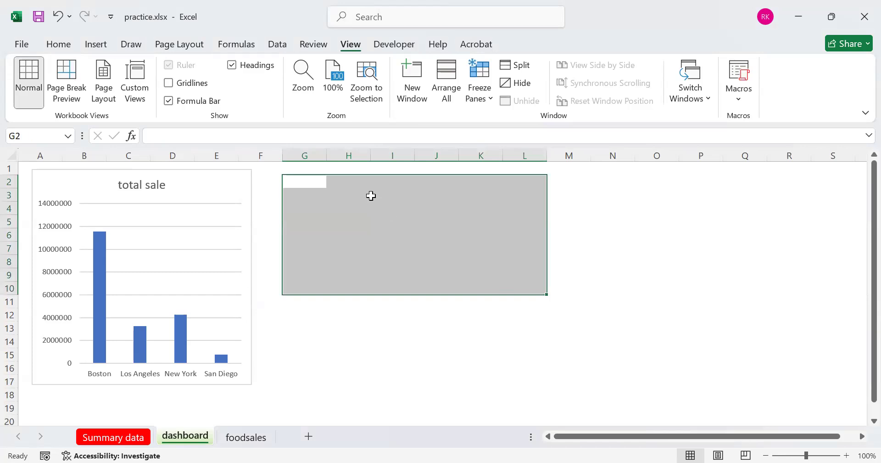
{"action": "left_click", "coordinate": [60, 45]}
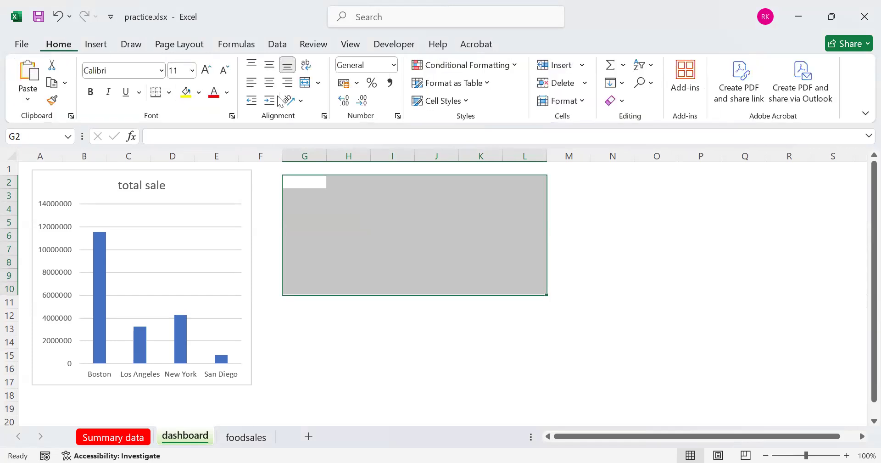
{"action": "left_click", "coordinate": [306, 83]}
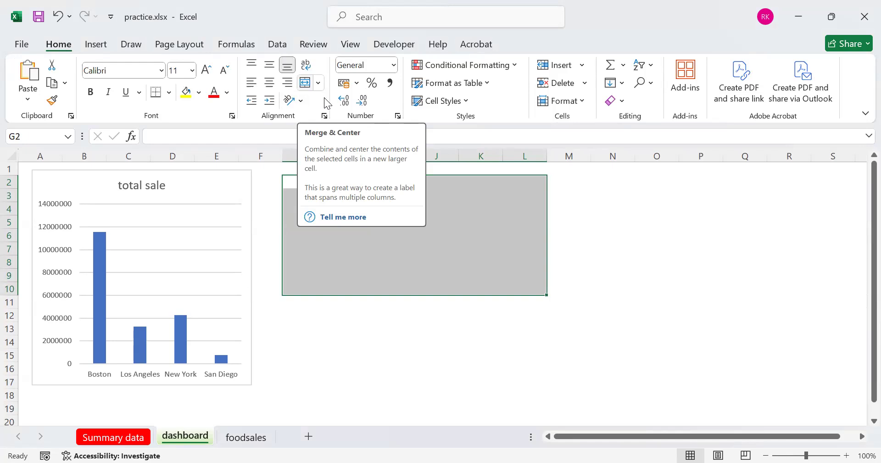
{"action": "left_click", "coordinate": [317, 83]}
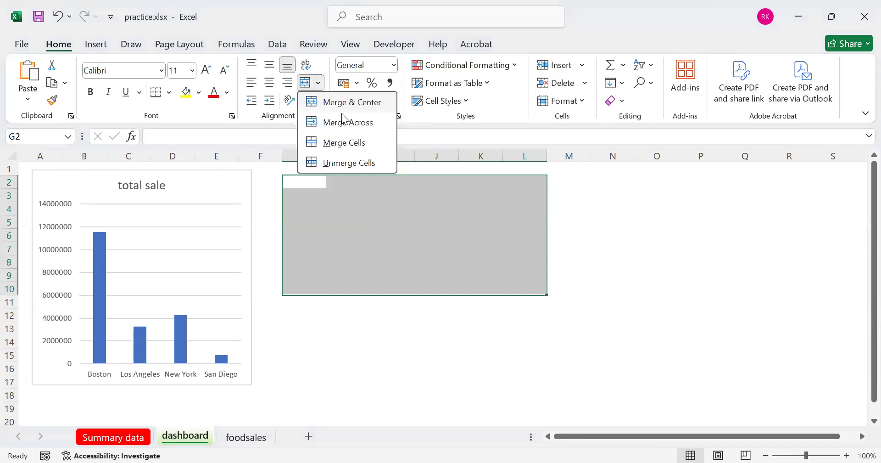
{"action": "left_click", "coordinate": [343, 139]}
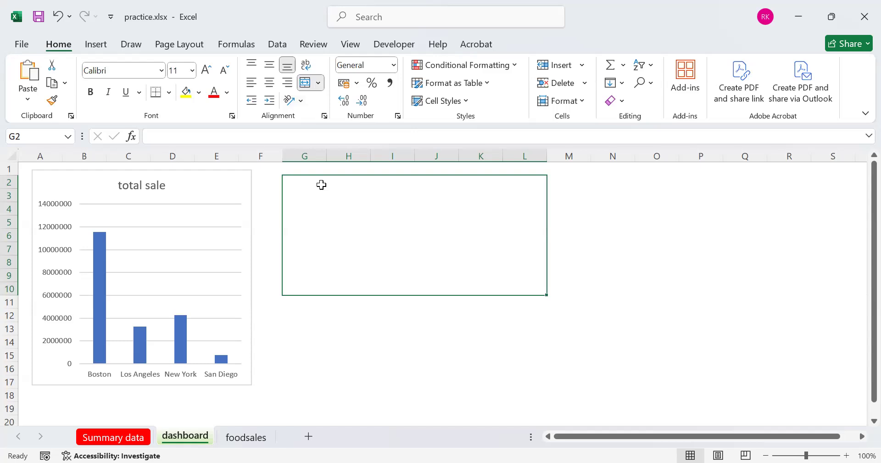
Enter the text "This is my graph for visuals" in the merged block beside the total sale chart
{"action": "type", "text": "Th"}
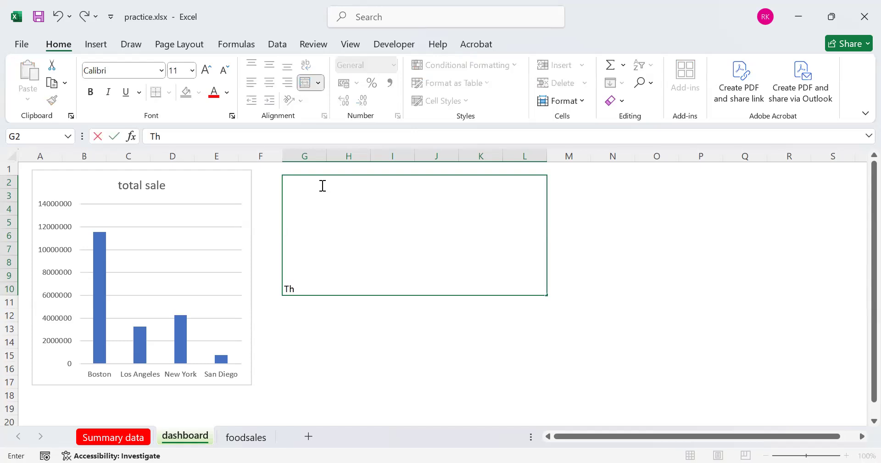
{"action": "type", "text": "is is my graph for visuals"}
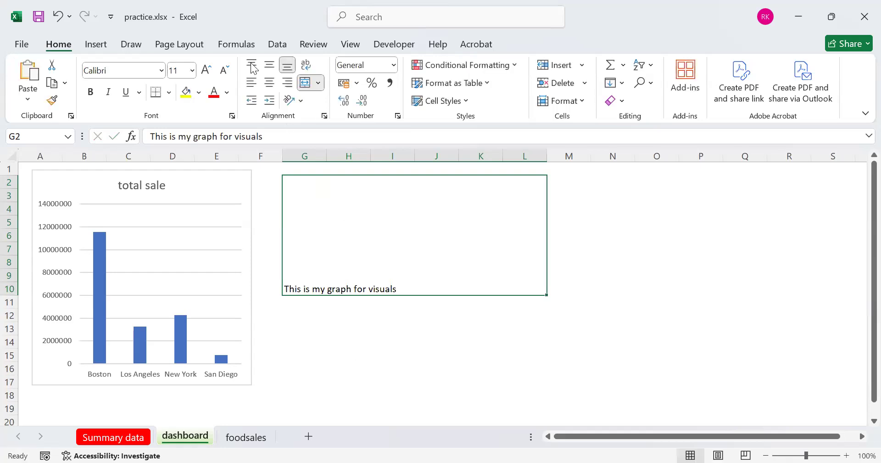
Try out alignments for the graph caption and settle on vertically middle and horizontally left
{"action": "left_click", "coordinate": [252, 66]}
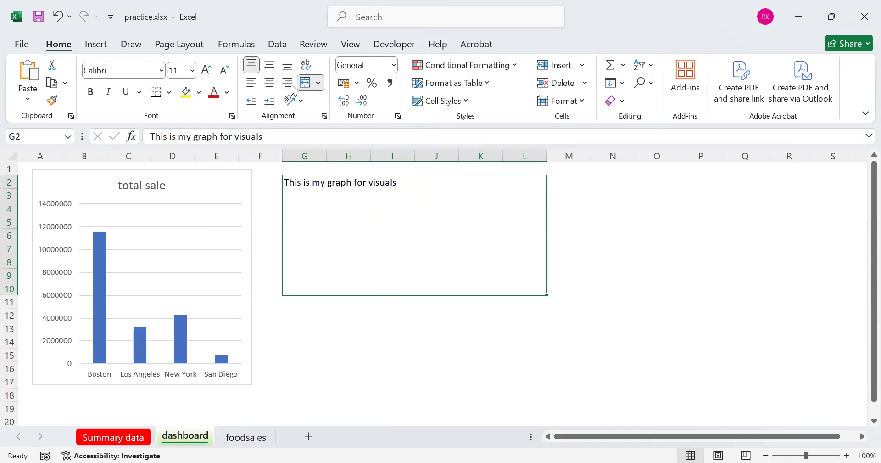
{"action": "left_click", "coordinate": [269, 65]}
{"action": "left_click", "coordinate": [268, 86]}
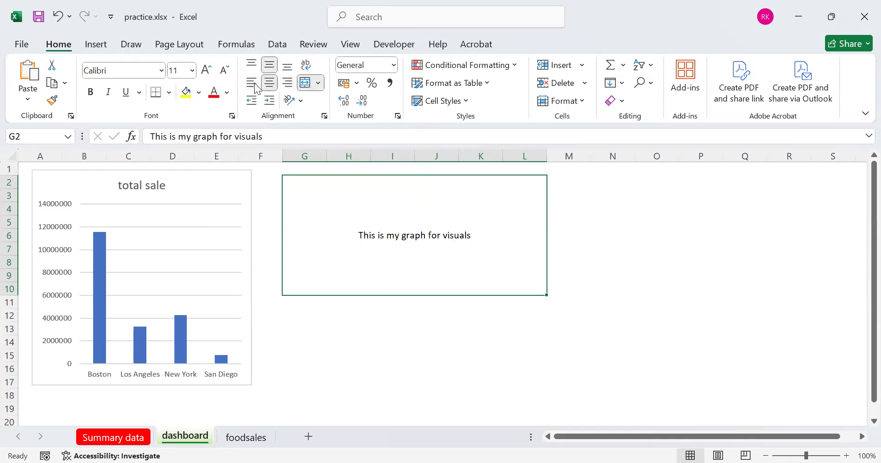
{"action": "left_click", "coordinate": [255, 83]}
{"action": "left_click", "coordinate": [287, 86]}
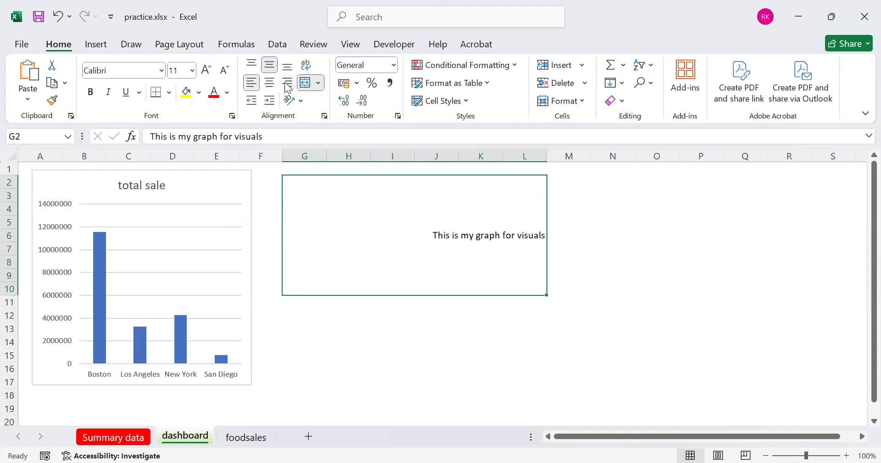
{"action": "left_click", "coordinate": [269, 83]}
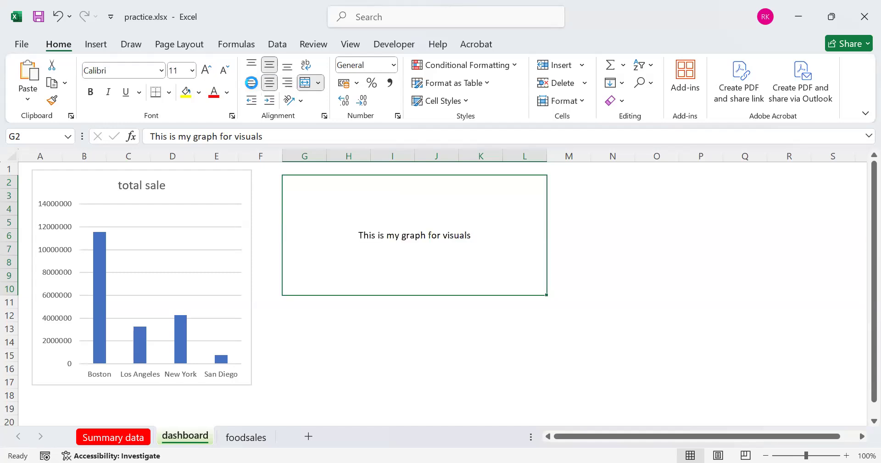
{"action": "left_click", "coordinate": [251, 82]}
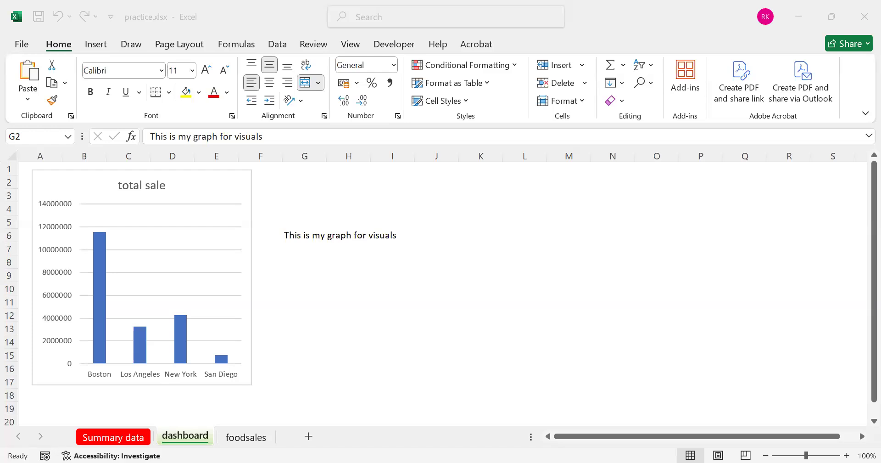
{"action": "left_click", "coordinate": [443, 331]}
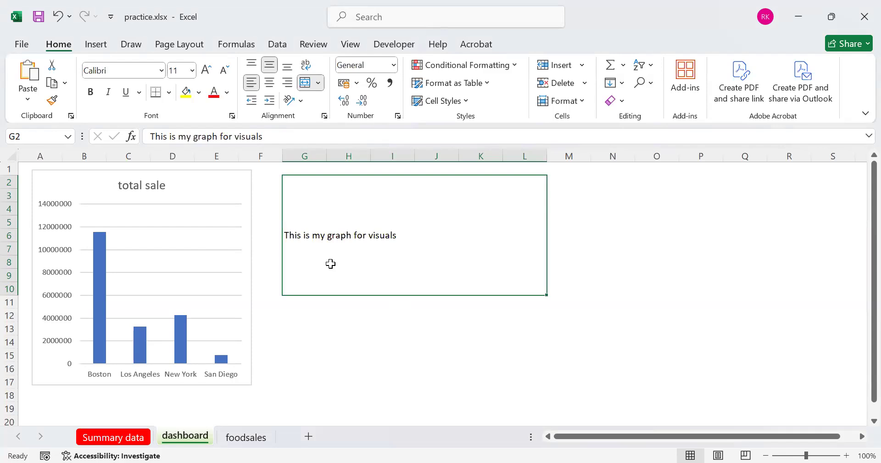
Preview the dashboard sheet's page breaks and return to Normal view
{"action": "left_click", "coordinate": [345, 45]}
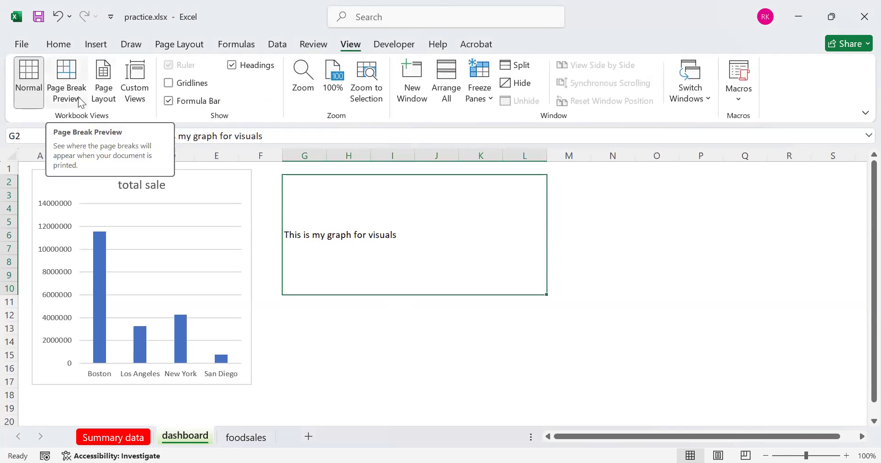
{"action": "left_click", "coordinate": [69, 84]}
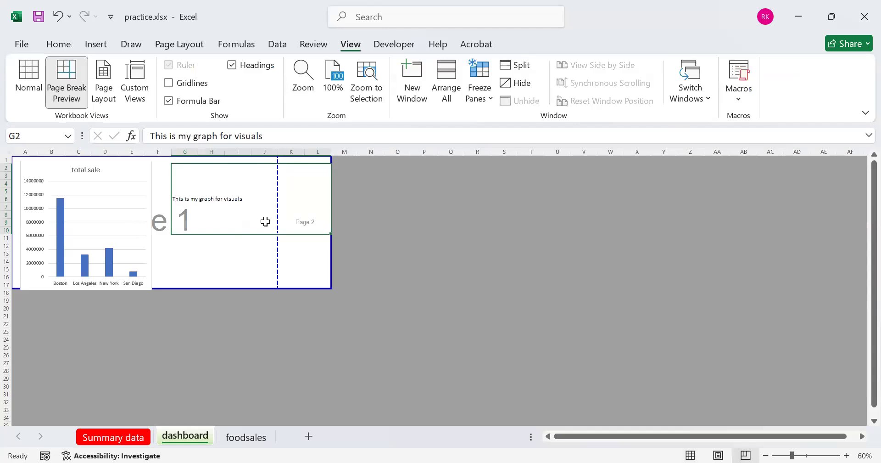
{"action": "left_click", "coordinate": [29, 79]}
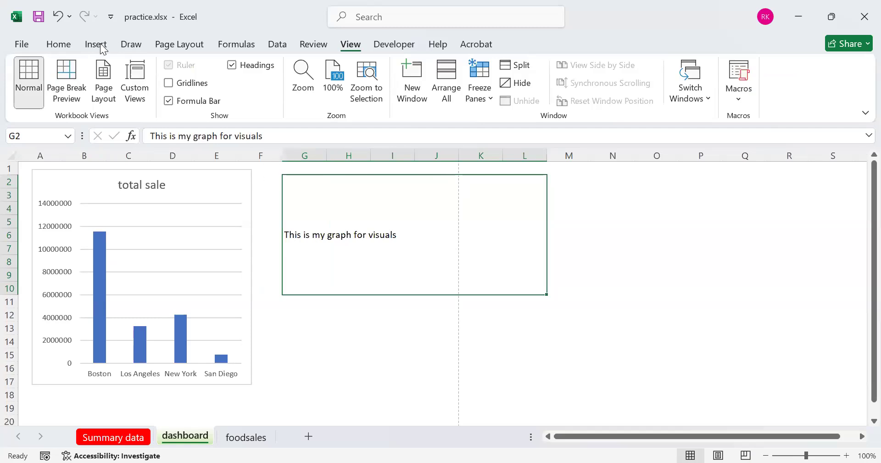
Insert one sheet row above row 1 of the dashboard, starting from cell F1
{"action": "left_click", "coordinate": [270, 168]}
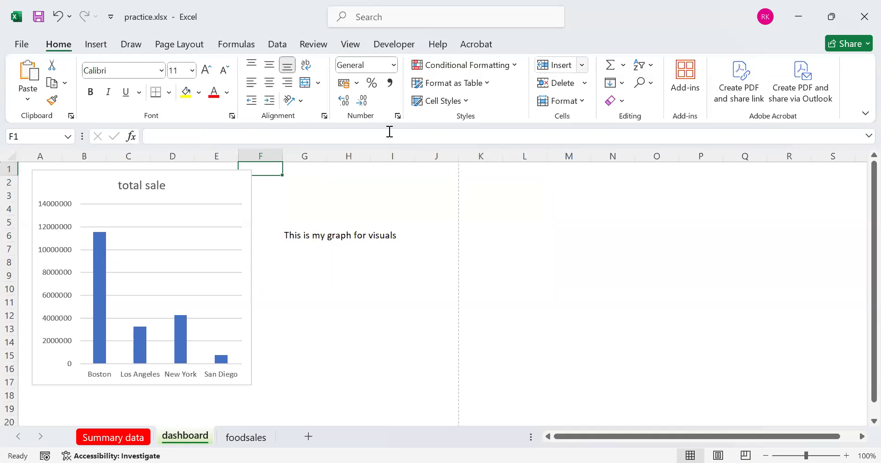
{"action": "key", "text": "r"}
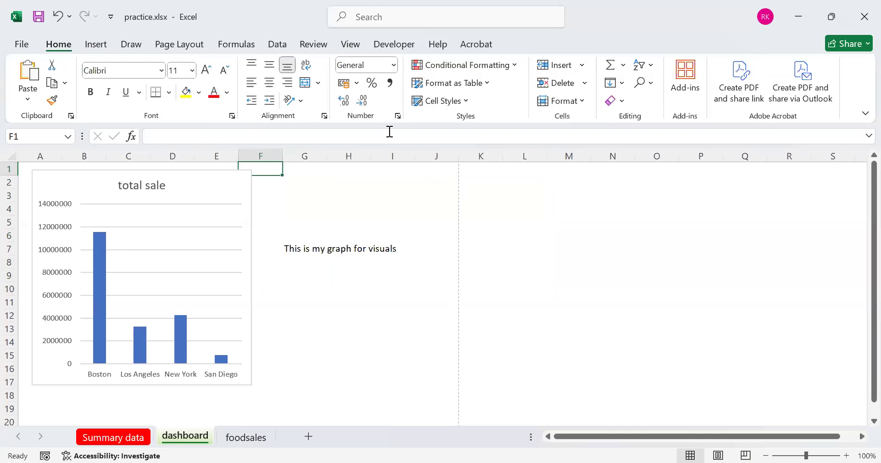
{"action": "key", "text": "ctrl+n"}
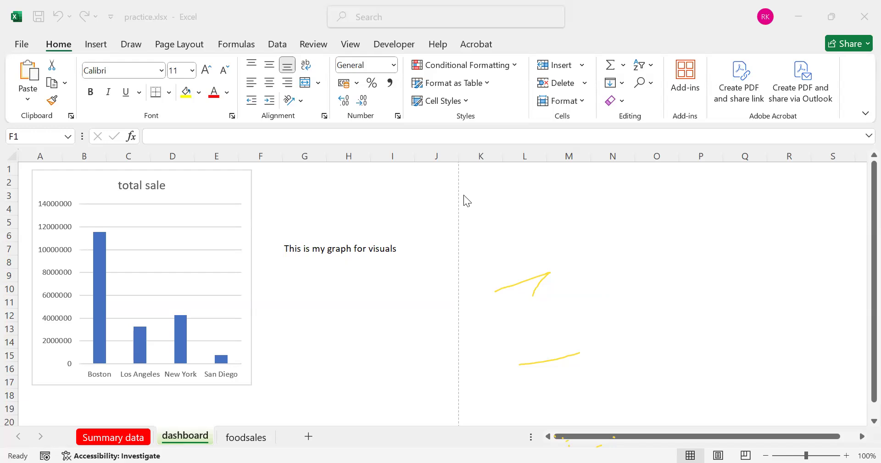
Insert three more sheet rows at the top of the dashboard, based on cells F1:F3
{"action": "left_click", "coordinate": [272, 166]}
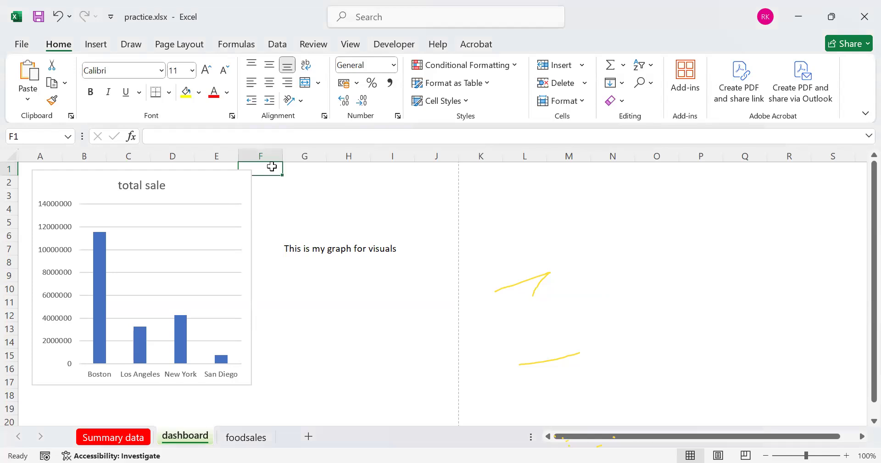
{"action": "left_click_drag", "start_coordinate": [272, 166], "coordinate": [273, 195]}
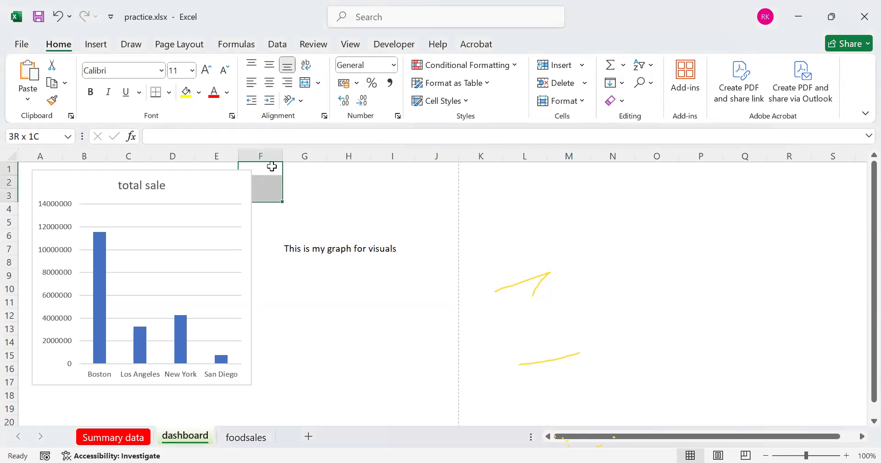
{"action": "left_click", "coordinate": [586, 67]}
{"action": "left_click", "coordinate": [596, 106]}
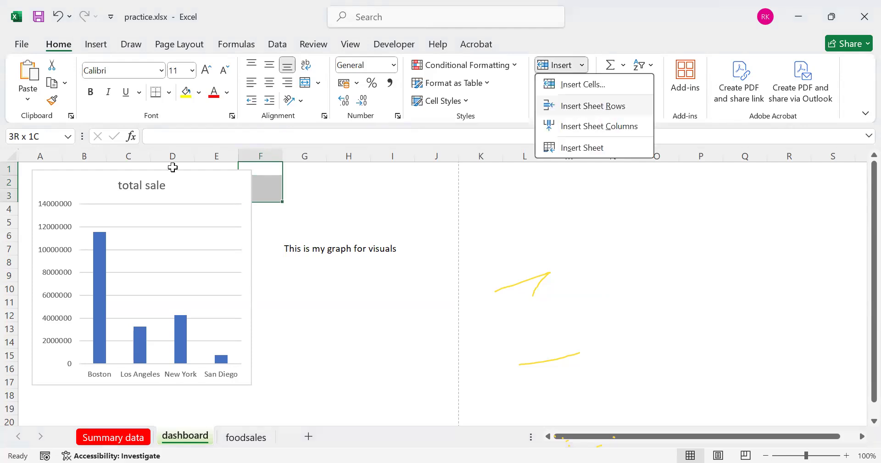
Move the total sale chart down so its top edge sits at about row 5, and deselect it
{"action": "left_click_drag", "start_coordinate": [168, 172], "coordinate": [162, 215]}
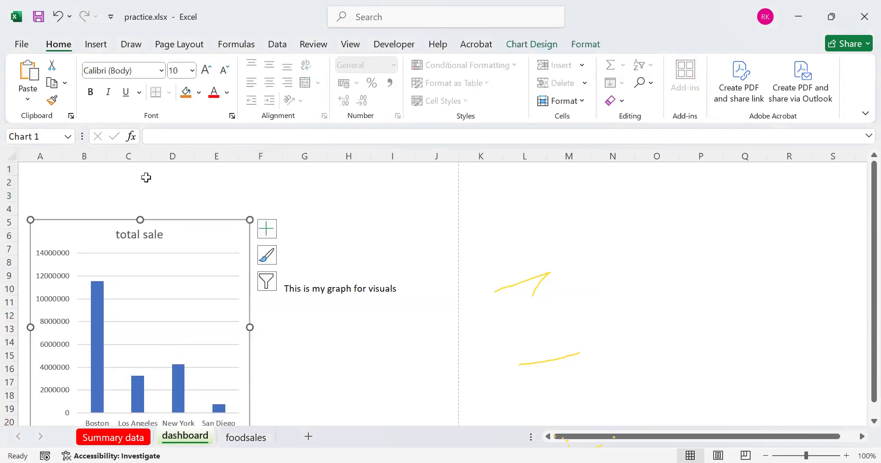
{"action": "left_click", "coordinate": [113, 182]}
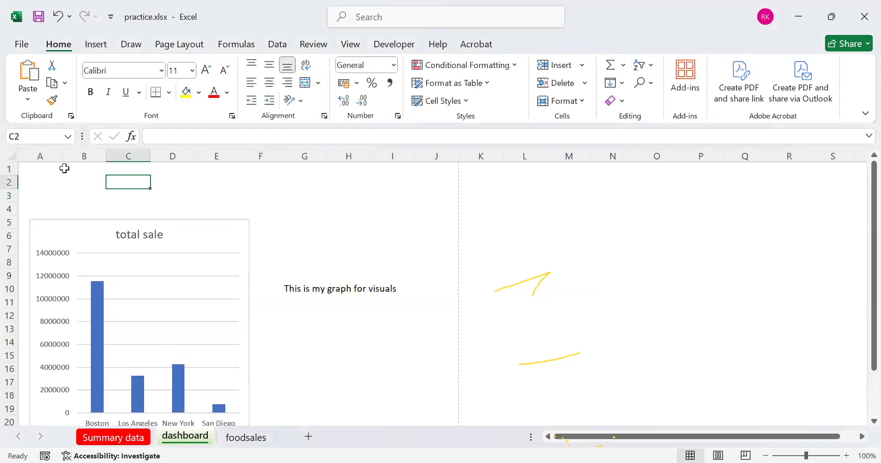
{"action": "left_click", "coordinate": [65, 169]}
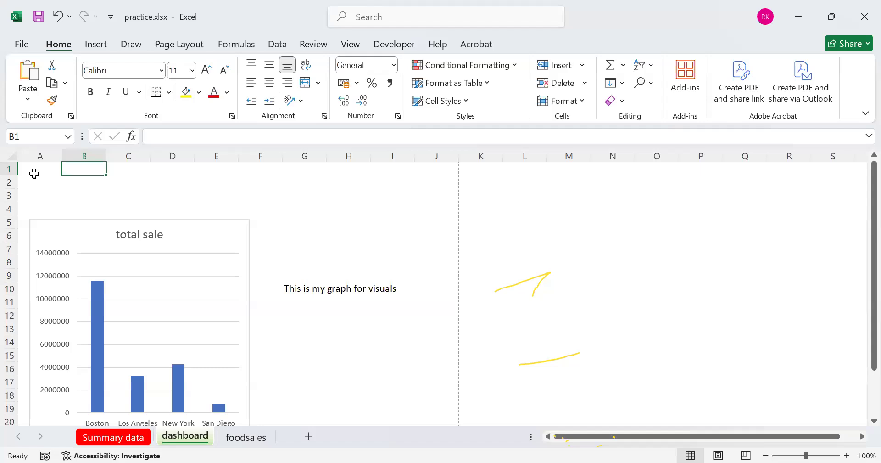
Merge and center cells A1:J3 across the top of the dashboard for a heading
{"action": "left_click_drag", "start_coordinate": [40, 170], "coordinate": [430, 189]}
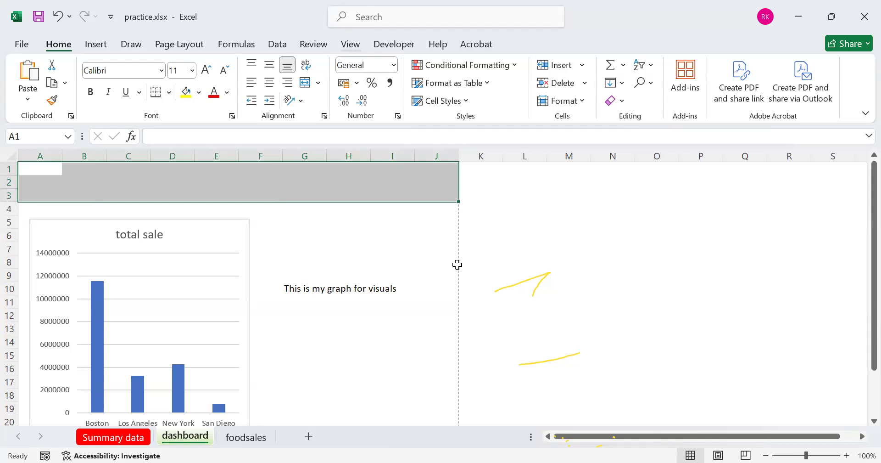
{"action": "left_click", "coordinate": [360, 46]}
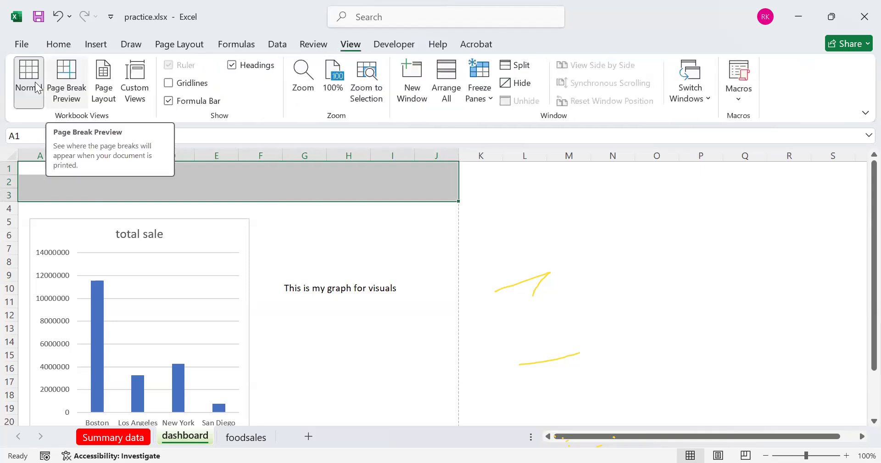
{"action": "left_click", "coordinate": [58, 43]}
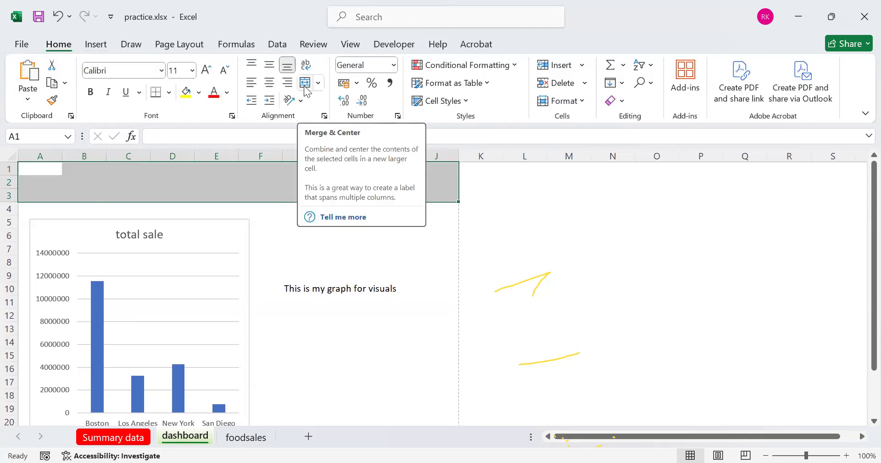
{"action": "left_click", "coordinate": [305, 83]}
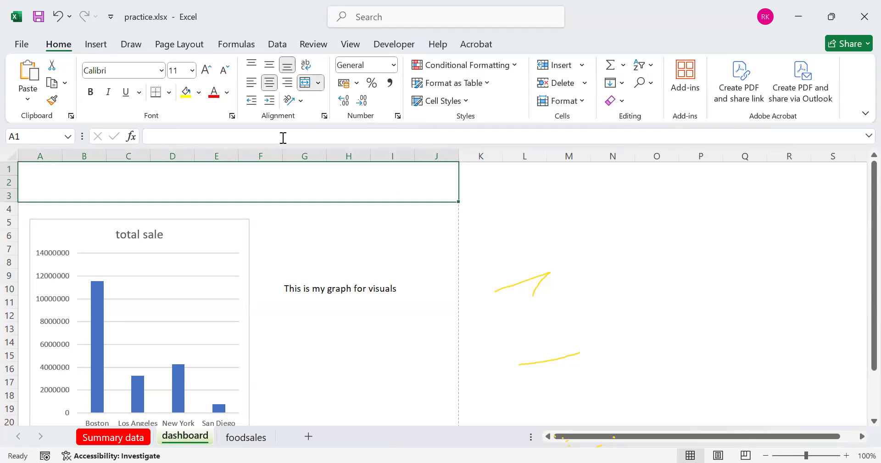
Enter the heading "THIS IS MY COURSEWORK" in the merged A1:J3 cell and middle-align it vertically
{"action": "type", "text": "THIS IS MY COURSEWORK"}
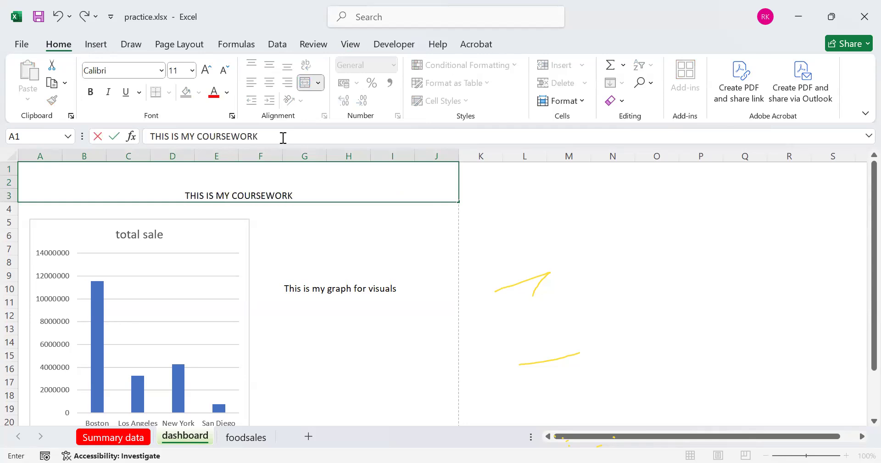
{"action": "left_click", "coordinate": [290, 197]}
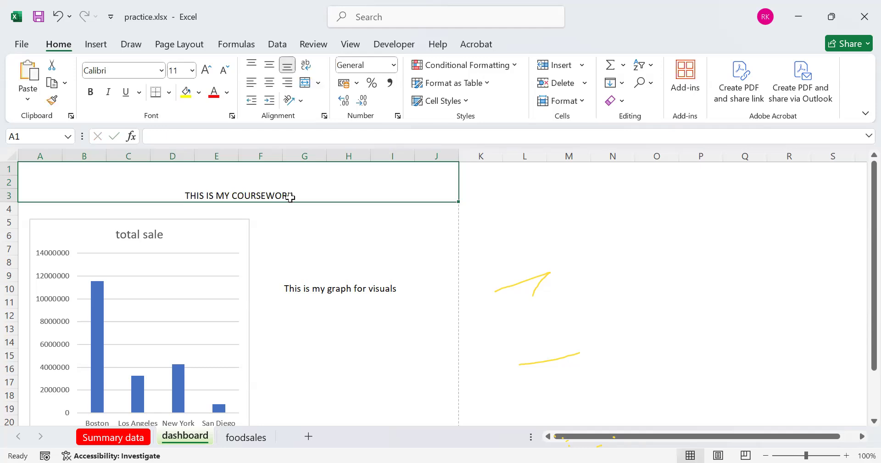
{"action": "left_click", "coordinate": [270, 66]}
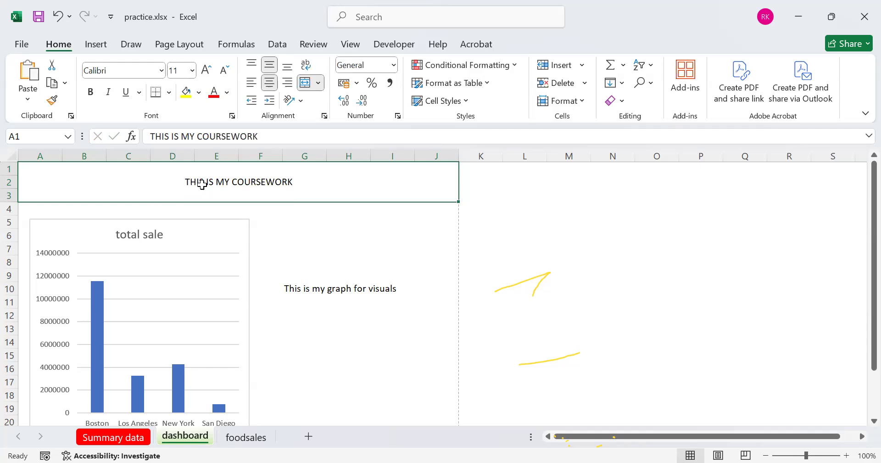
Set the dashboard heading's font to Aharoni at size 24
{"action": "left_click", "coordinate": [161, 72]}
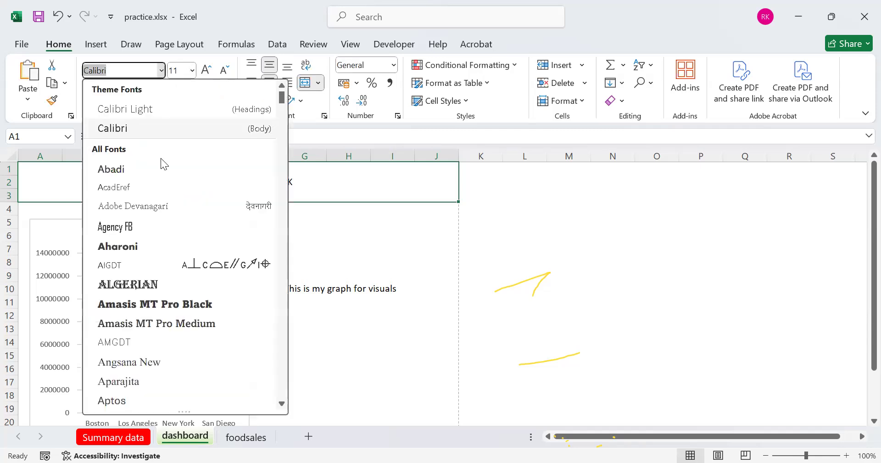
{"action": "left_click", "coordinate": [151, 247]}
{"action": "left_click", "coordinate": [193, 71]}
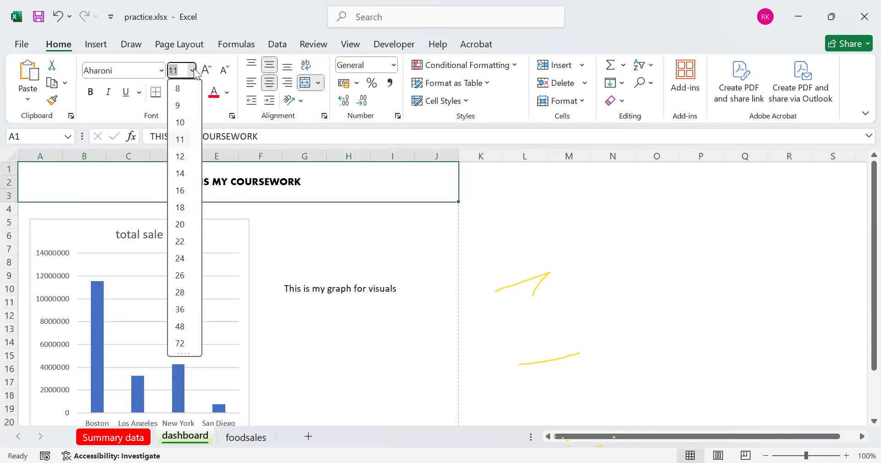
{"action": "left_click", "coordinate": [188, 258]}
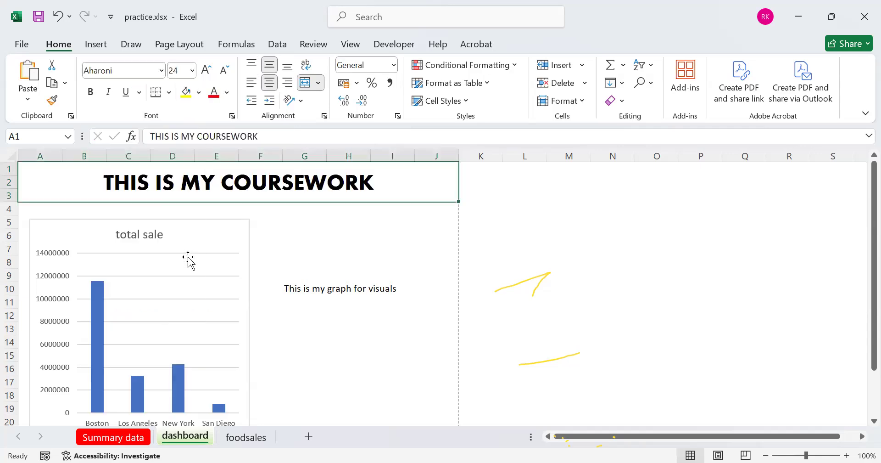
Give the merged heading cell a yellow fill and red text
{"action": "left_click", "coordinate": [185, 94]}
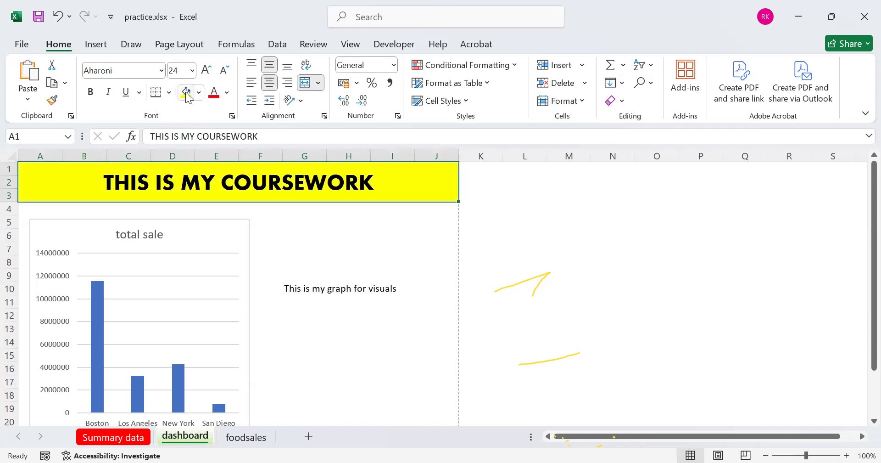
{"action": "left_click", "coordinate": [226, 97]}
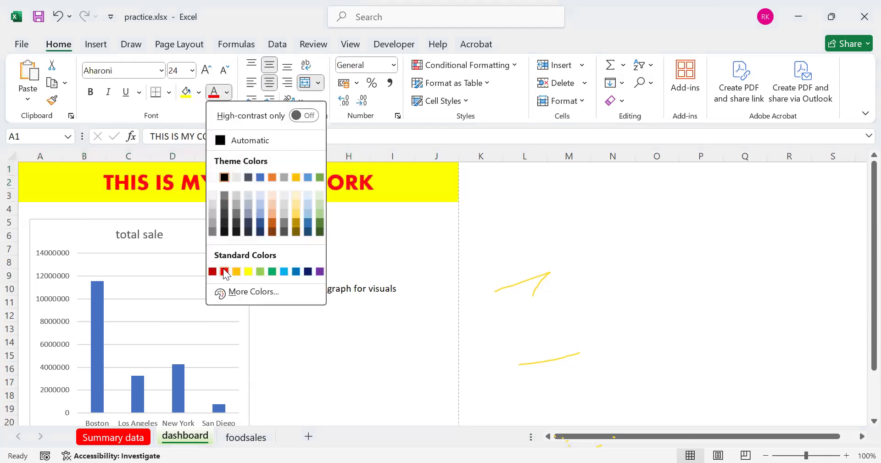
{"action": "left_click", "coordinate": [225, 271]}
{"action": "left_click", "coordinate": [350, 239]}
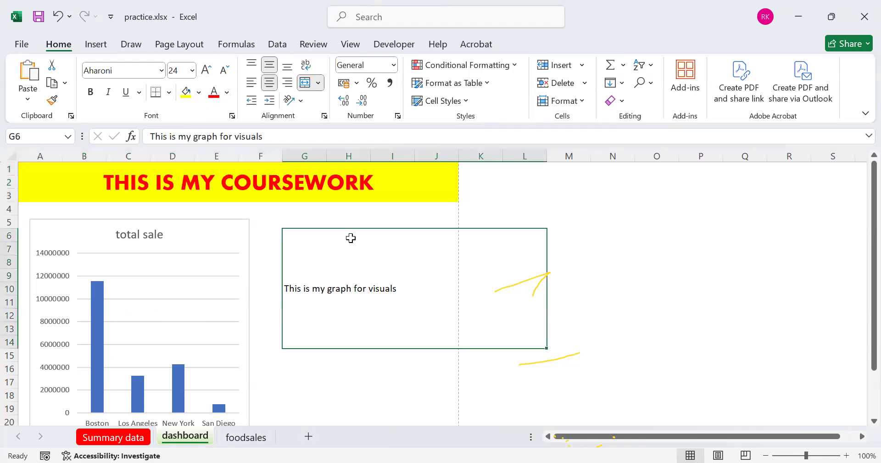
{"action": "left_click", "coordinate": [349, 193]}
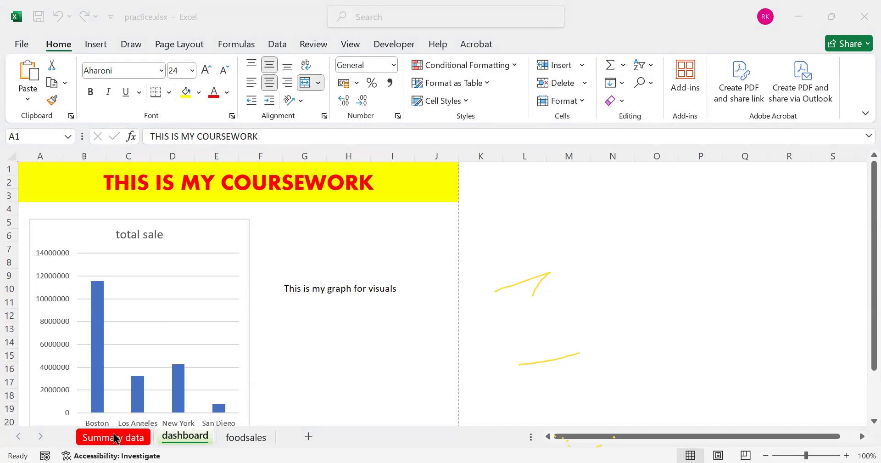
Copy the full foodsales data range A1:M40, from ID through Profit, into cell A1 of a new sheet
{"action": "left_click", "coordinate": [234, 438]}
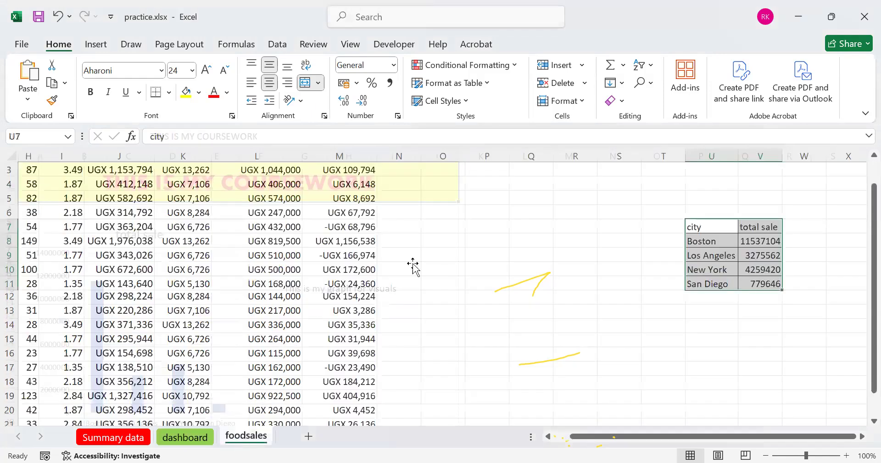
{"action": "scroll", "coordinate": [457, 402], "scroll_direction": "up", "scroll_amount": 1}
{"action": "left_click", "coordinate": [399, 283]}
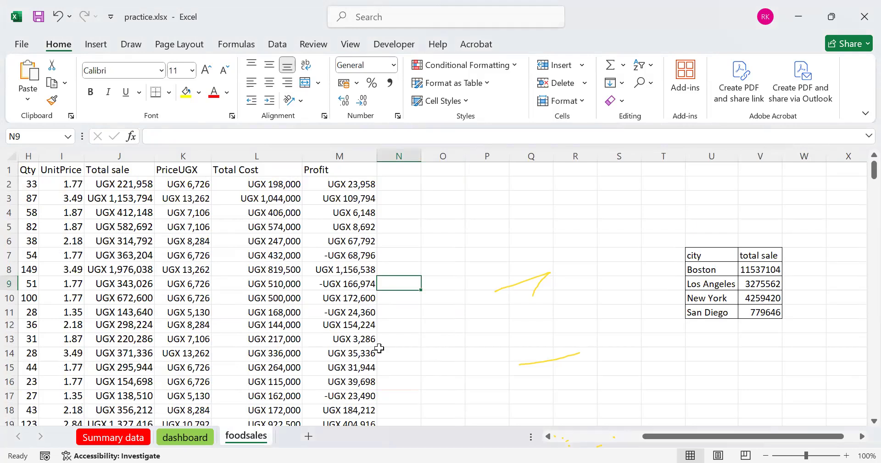
{"action": "left_click", "coordinate": [552, 439]}
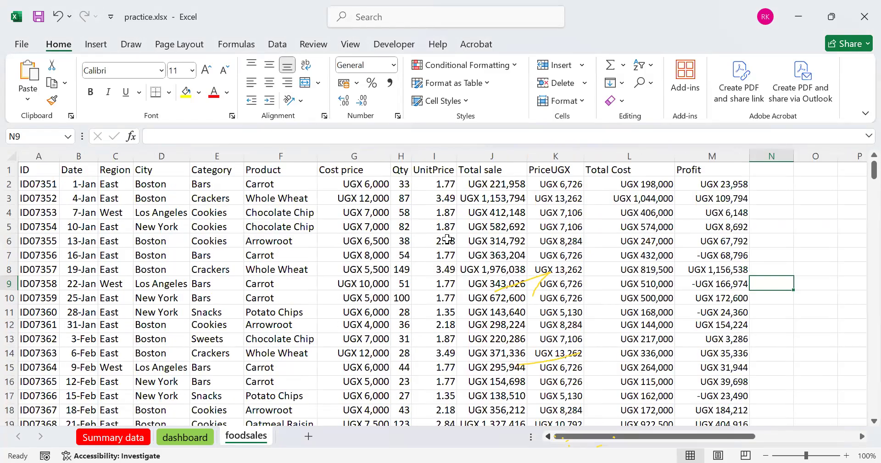
{"action": "left_click", "coordinate": [36, 173]}
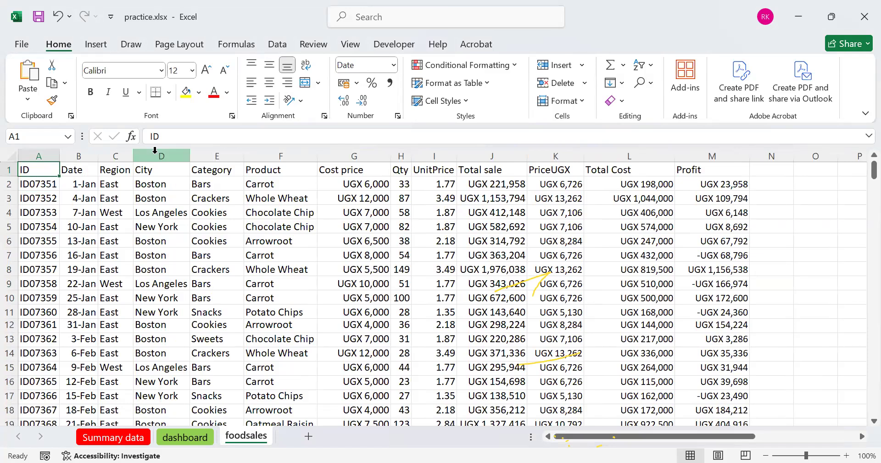
{"action": "key", "text": "ctrl+shift+Right"}
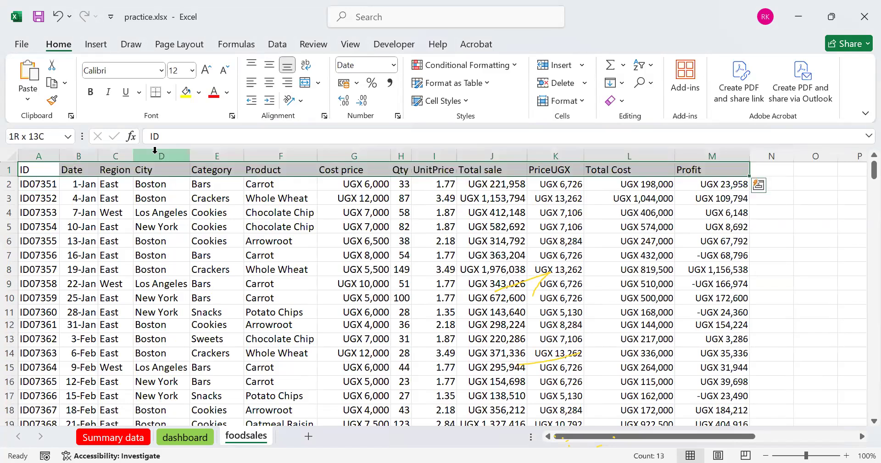
{"action": "key", "text": "ctrl+shift+Down"}
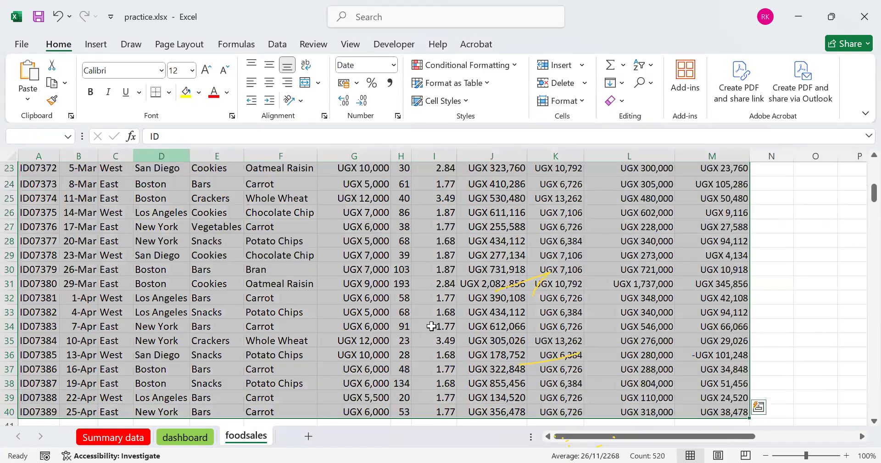
{"action": "scroll", "coordinate": [432, 326], "scroll_direction": "up", "scroll_amount": 4}
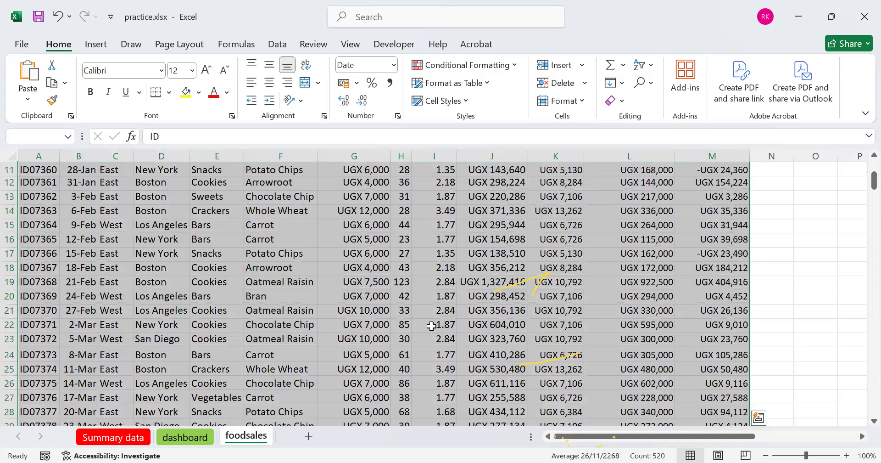
{"action": "scroll", "coordinate": [431, 326], "scroll_direction": "up", "scroll_amount": 3}
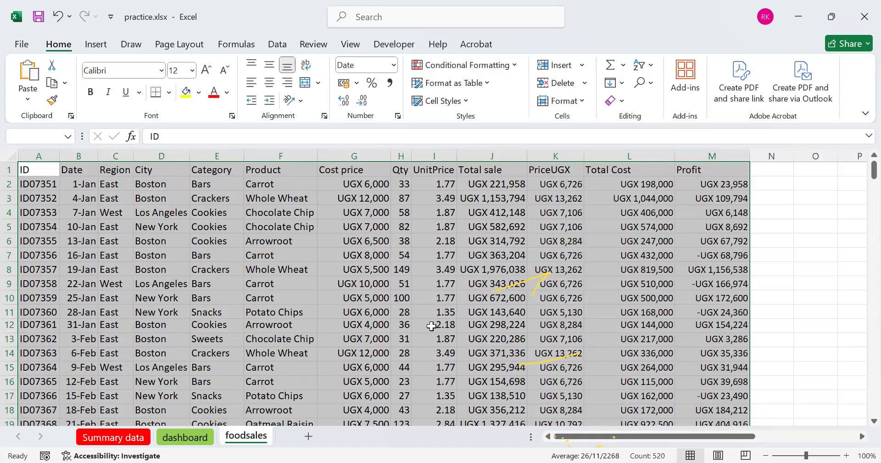
{"action": "key", "text": "ctrl+c"}
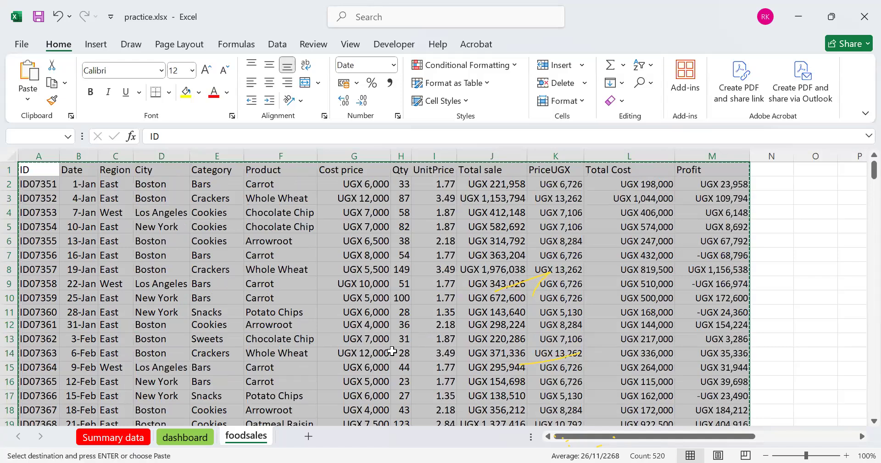
{"action": "left_click", "coordinate": [308, 437]}
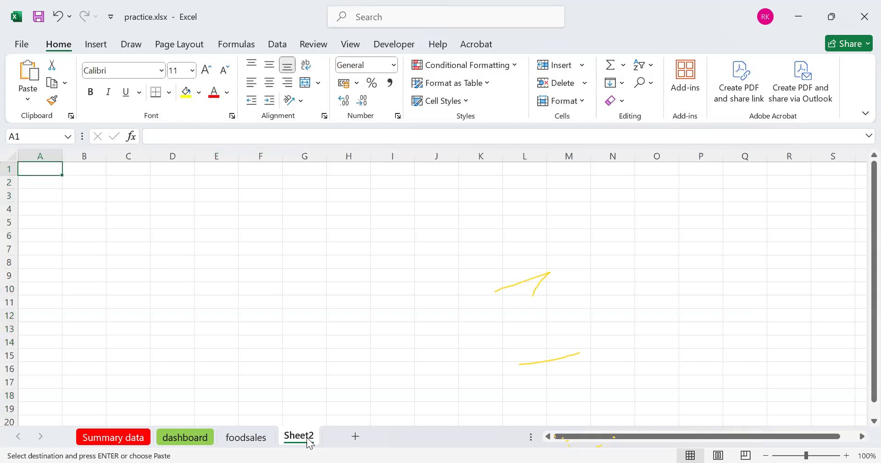
{"action": "key", "text": "ctrl+v"}
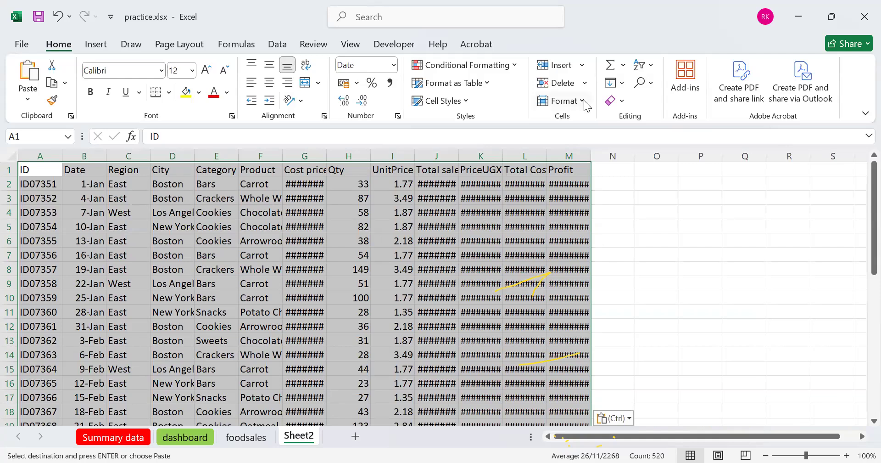
AutoFit the column widths of the pasted data
{"action": "key", "text": "alt+h"}
{"action": "key", "text": "o"}
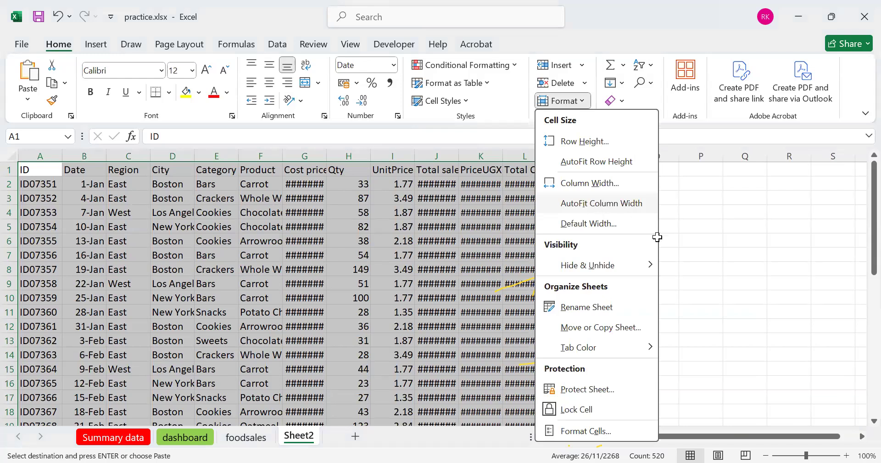
{"action": "key", "text": "i"}
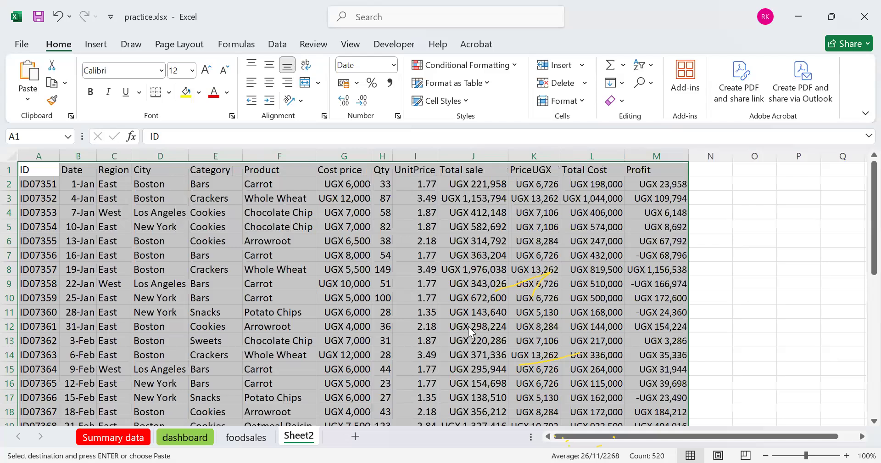
Rename the new sheet holding the pasted data as TABLE
{"action": "right_click", "coordinate": [304, 435]}
{"action": "mouse_move", "coordinate": [349, 362]}
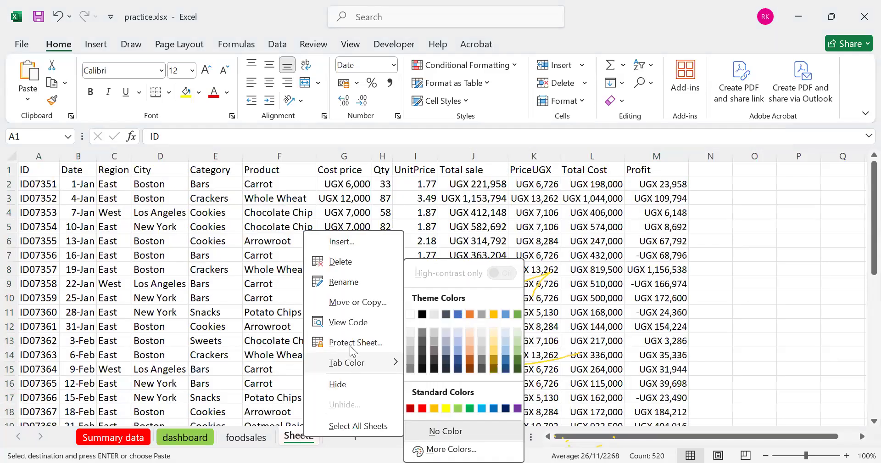
{"action": "left_click", "coordinate": [326, 280]}
{"action": "type", "text": "TABLE"}
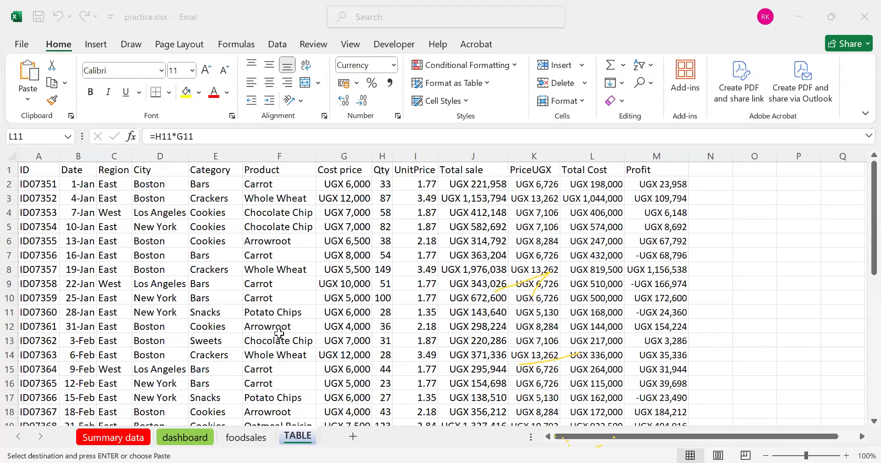
Convert the data range A1:M40 on the TABLE sheet into an Excel table with a header row
{"action": "left_click", "coordinate": [25, 166]}
{"action": "key", "text": "ctrl+shift+Right"}
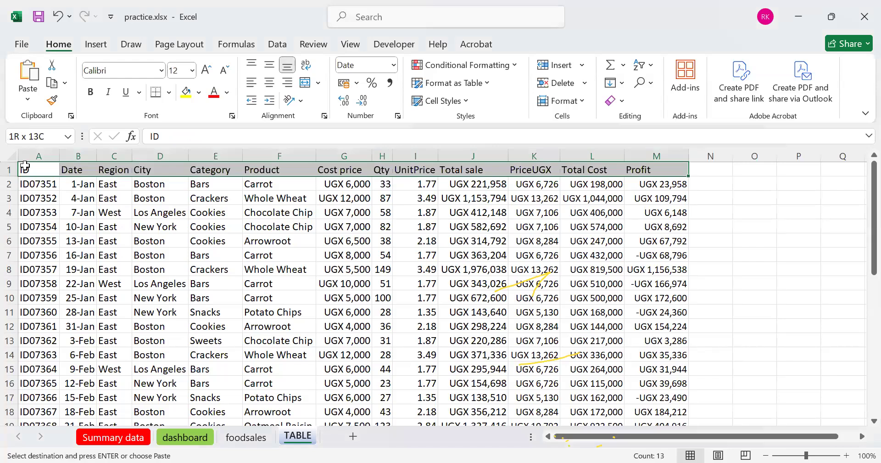
{"action": "key", "text": "ctrl+shift+Down"}
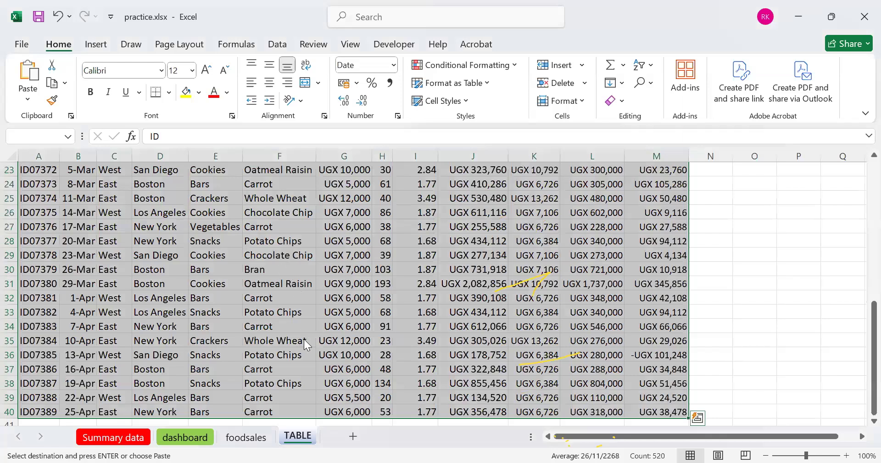
{"action": "key", "text": "Return"}
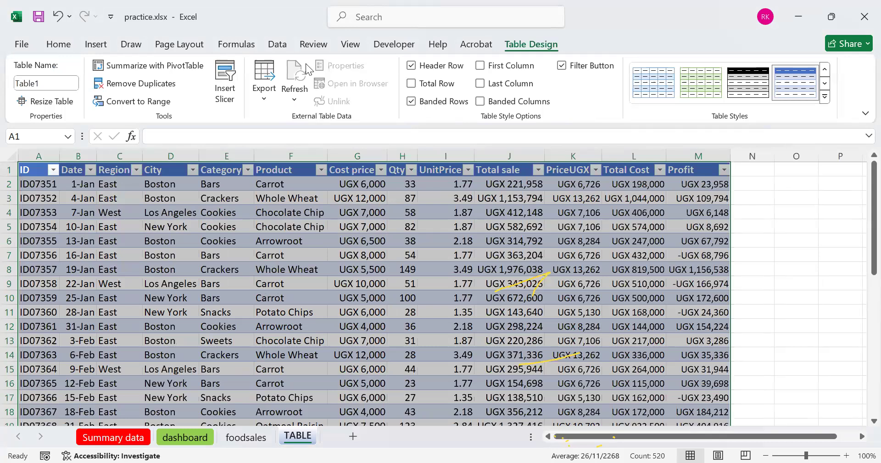
{"action": "key", "text": "ctrl+t"}
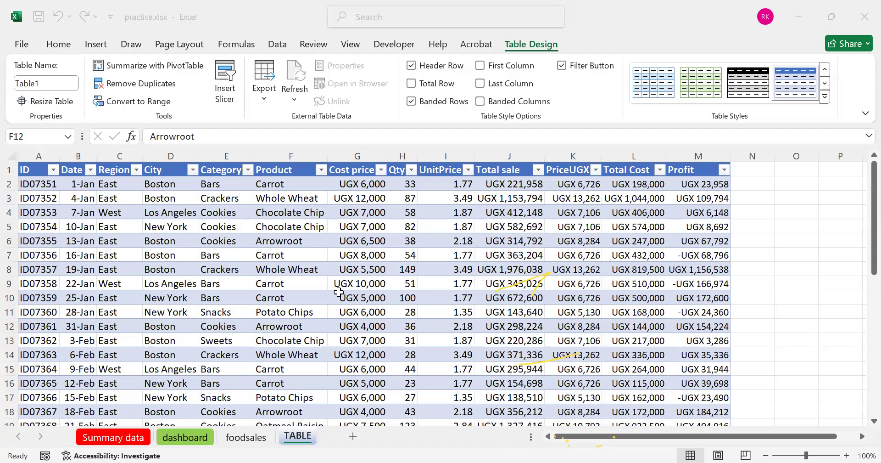
Open the filter options of the table's Region column
{"action": "left_click", "coordinate": [220, 182]}
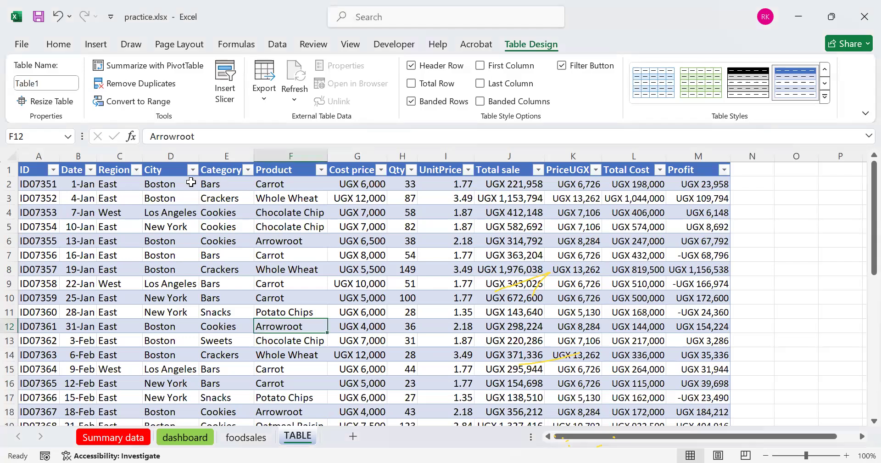
{"action": "left_click", "coordinate": [137, 170]}
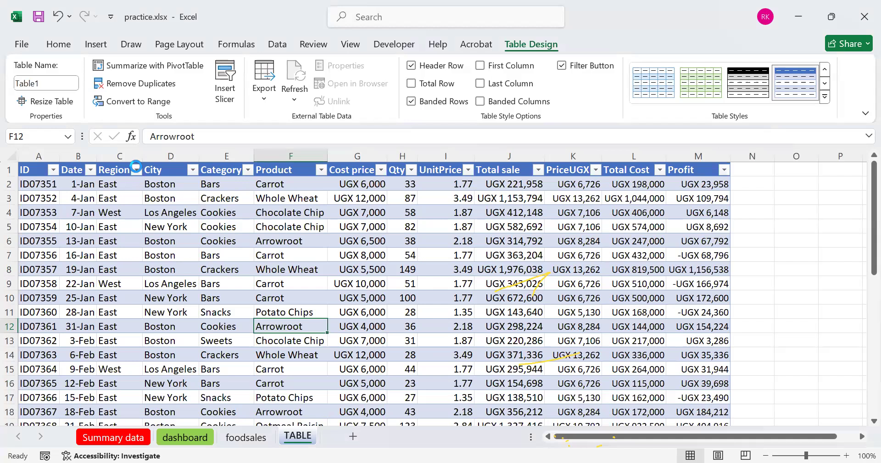
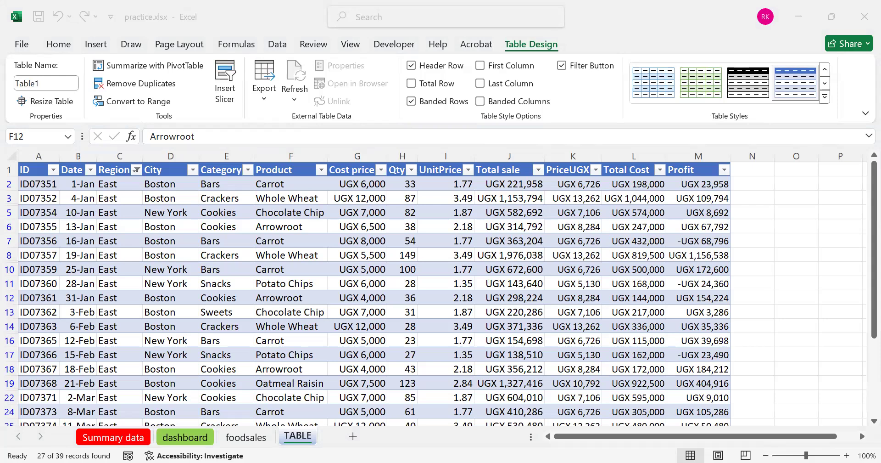
Copy the East-filtered table, including its header row, from the TABLE sheet into a new worksheet starting at A1
{"action": "left_click", "coordinate": [30, 171]}
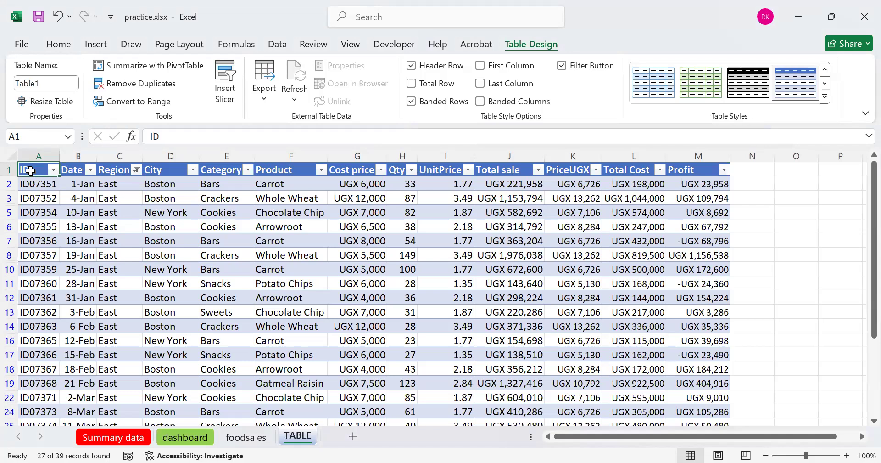
{"action": "key", "text": "ctrl+shift+End"}
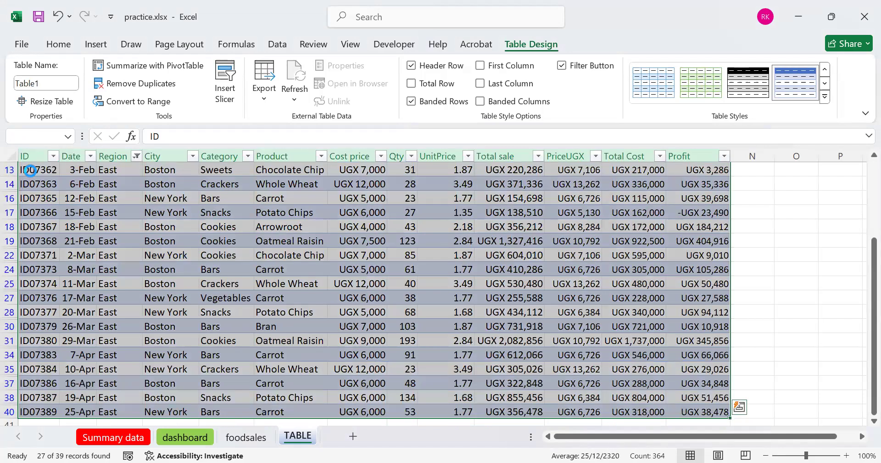
{"action": "key", "text": "ctrl+c"}
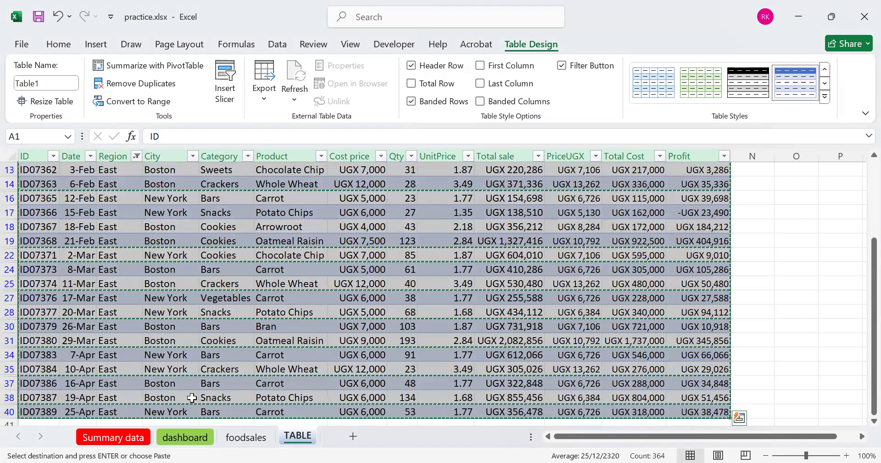
{"action": "left_click", "coordinate": [350, 438]}
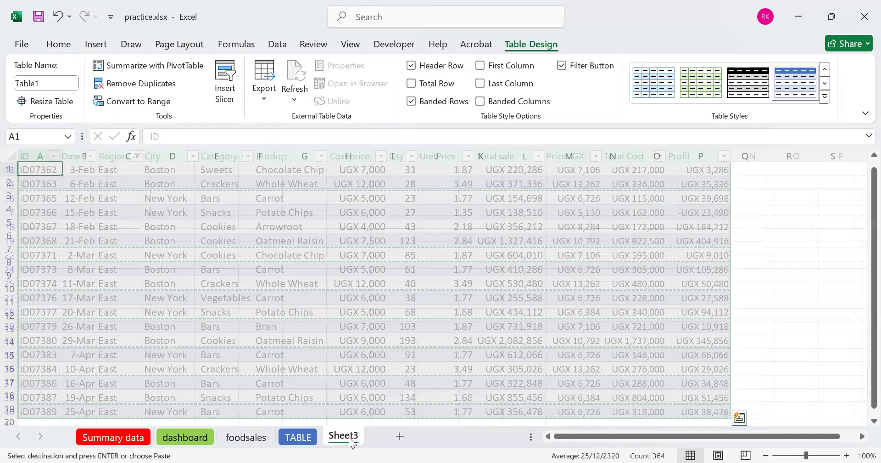
{"action": "key", "text": "ctrl+v"}
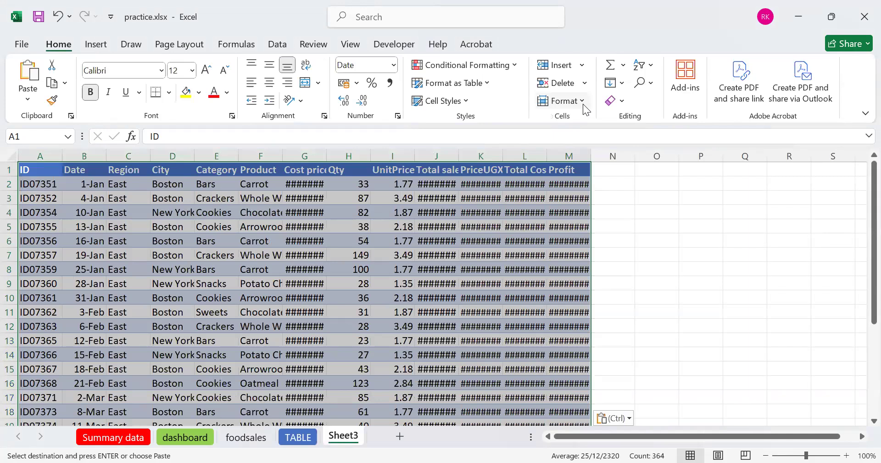
AutoFit the column widths of the East data pasted in the new sheet
{"action": "key", "text": "alt+h"}
{"action": "key", "text": "o"}
{"action": "key", "text": "i"}
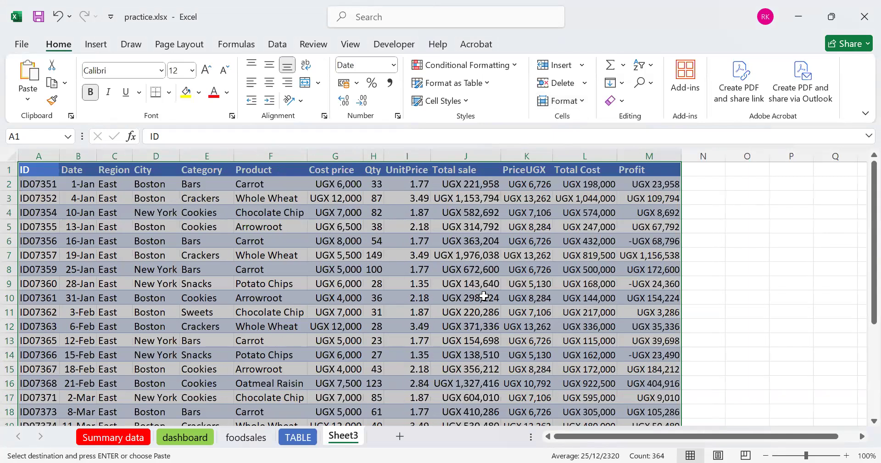
Rename the new sheet containing the East data as EAST and deselect the pasted range
{"action": "right_click", "coordinate": [352, 442]}
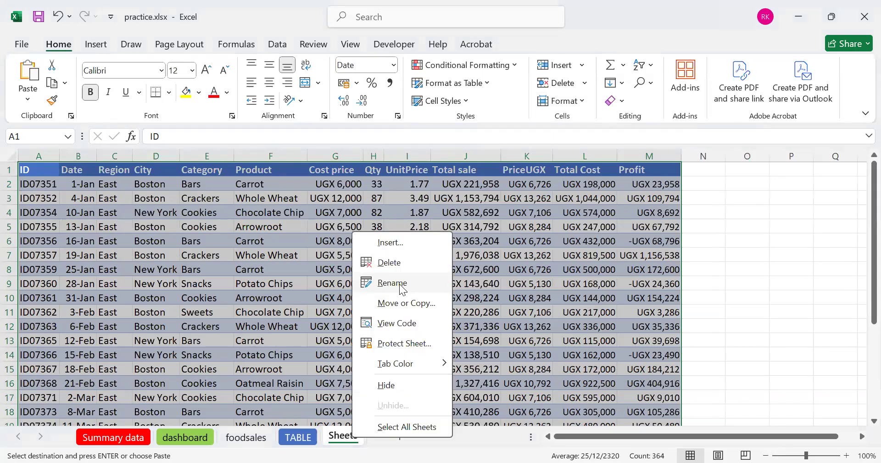
{"action": "left_click", "coordinate": [392, 282]}
{"action": "type", "text": "EAST"}
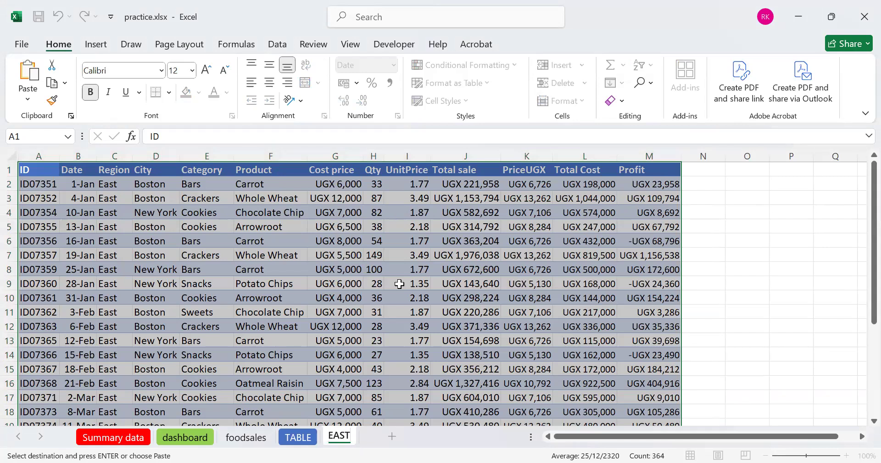
{"action": "key", "text": "Return"}
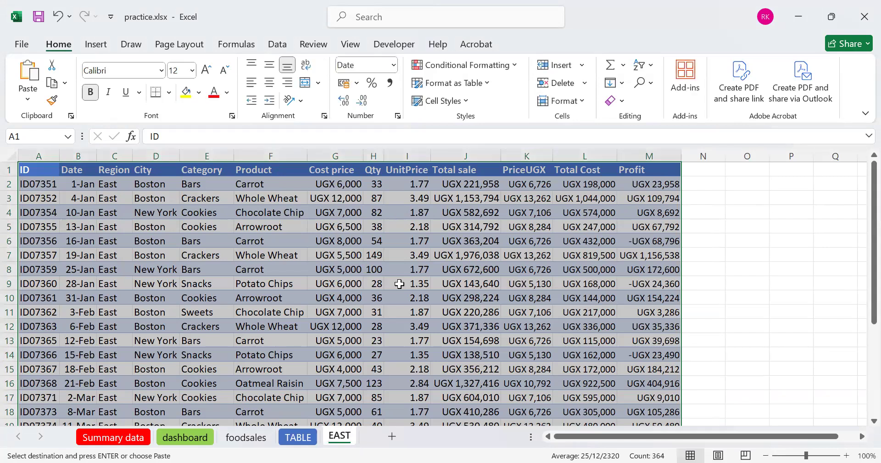
{"action": "left_click", "coordinate": [705, 283]}
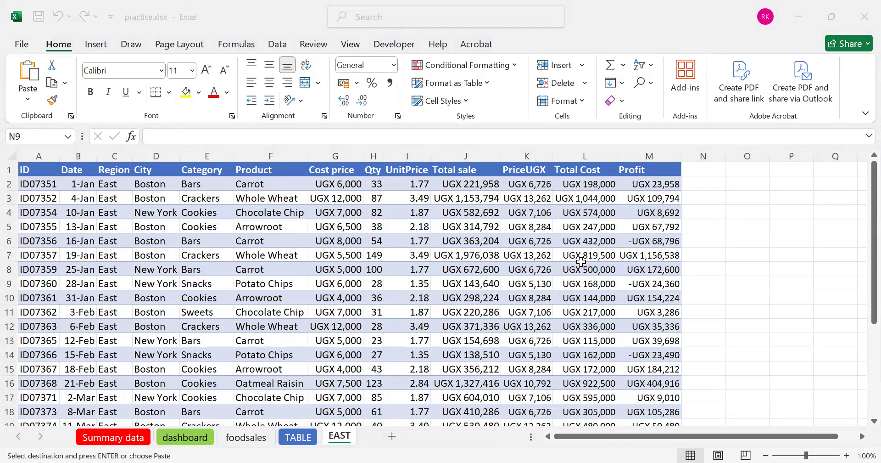
{"action": "left_click", "coordinate": [428, 272]}
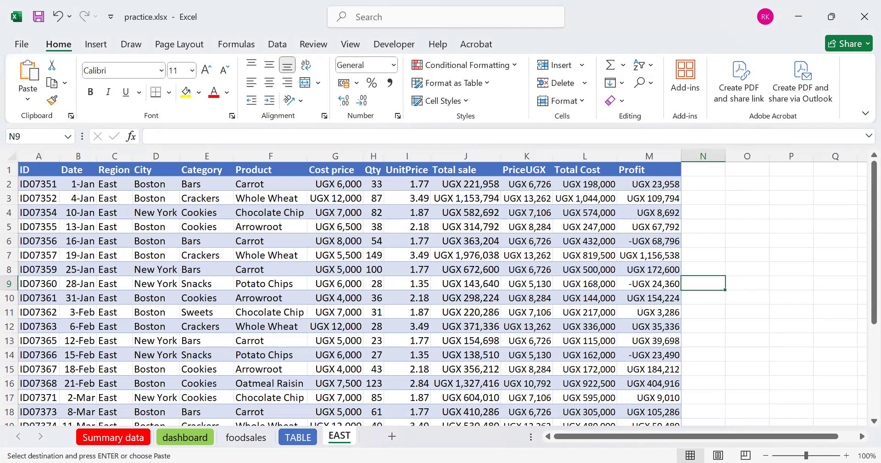
Create a PivotTable on a new worksheet from the range A1:M28 of the EAST sheet
{"action": "left_click", "coordinate": [39, 172]}
{"action": "key", "text": "ctrl+shift+End"}
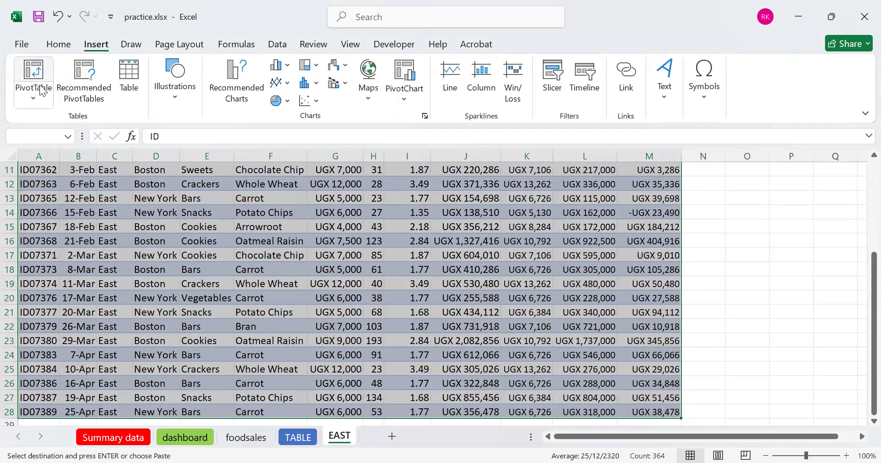
{"action": "left_click", "coordinate": [42, 90]}
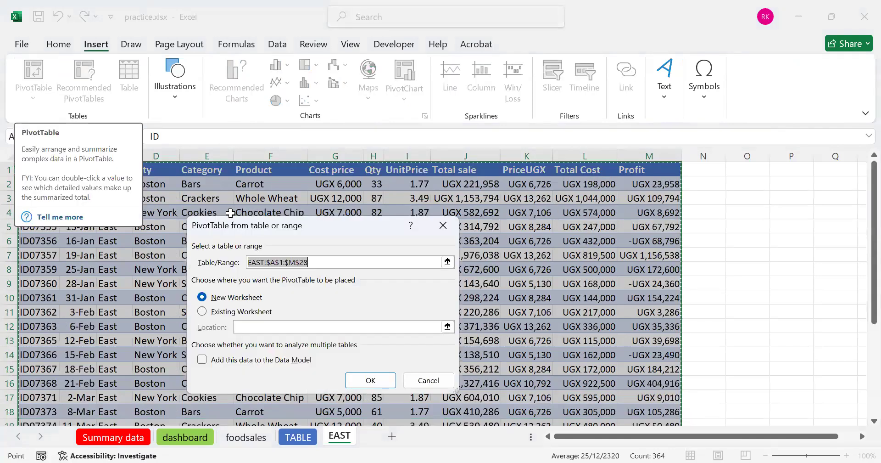
{"action": "left_click", "coordinate": [217, 313]}
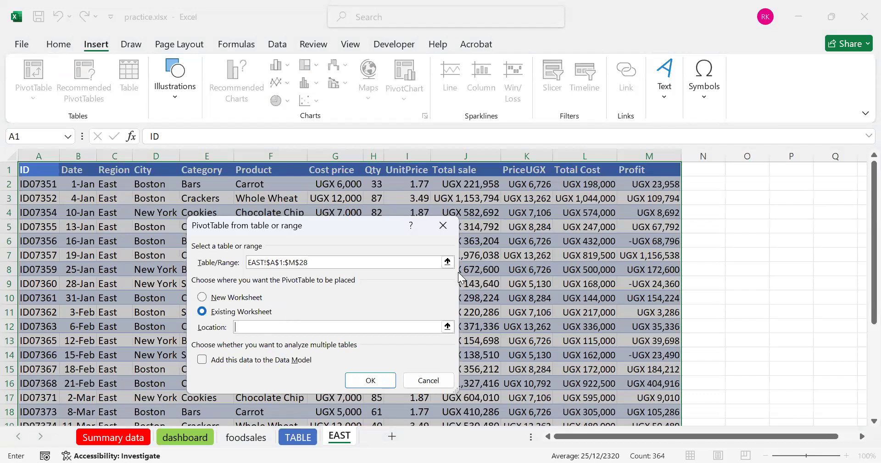
{"action": "left_click", "coordinate": [242, 297]}
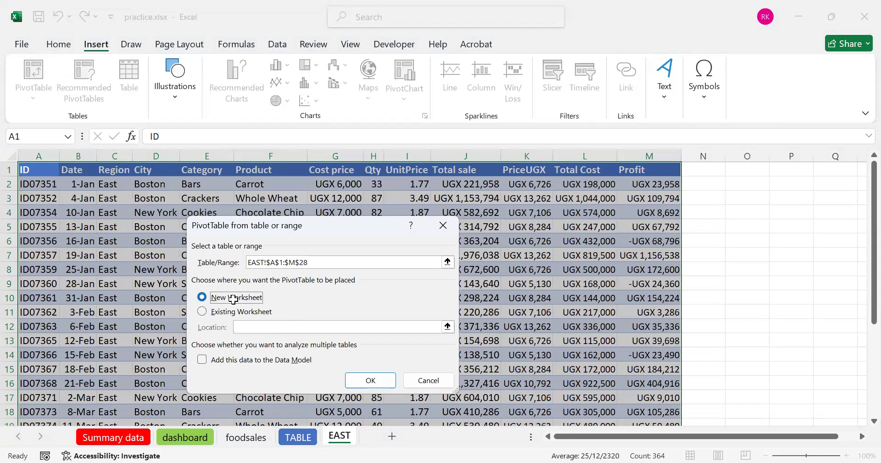
{"action": "key", "text": "Return"}
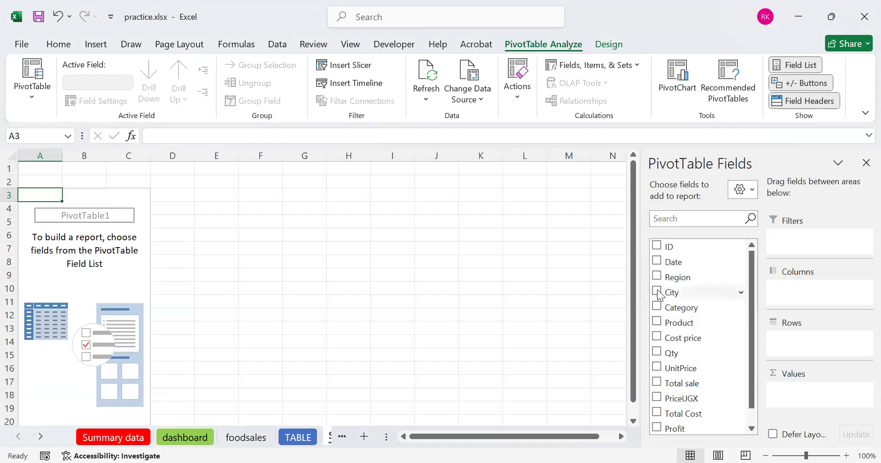
Set City as the PivotTable's row field and add Total Cost to its values as a sum
{"action": "left_click_drag", "start_coordinate": [658, 294], "coordinate": [782, 347]}
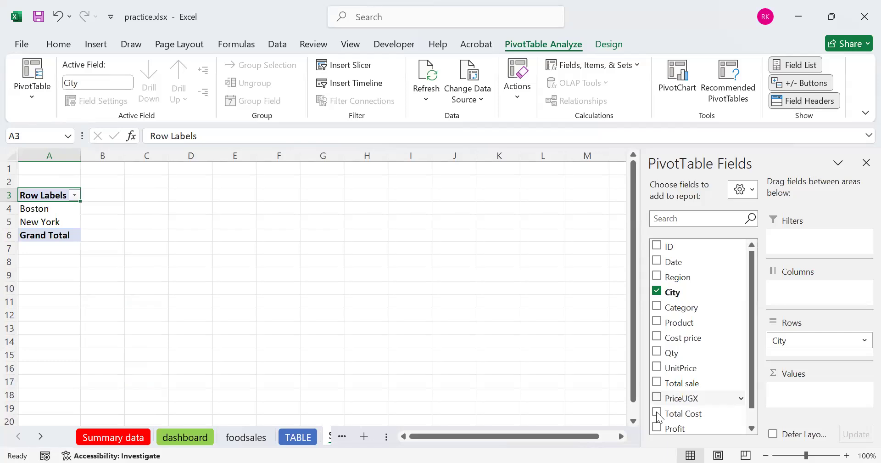
{"action": "left_click_drag", "start_coordinate": [657, 413], "coordinate": [800, 394]}
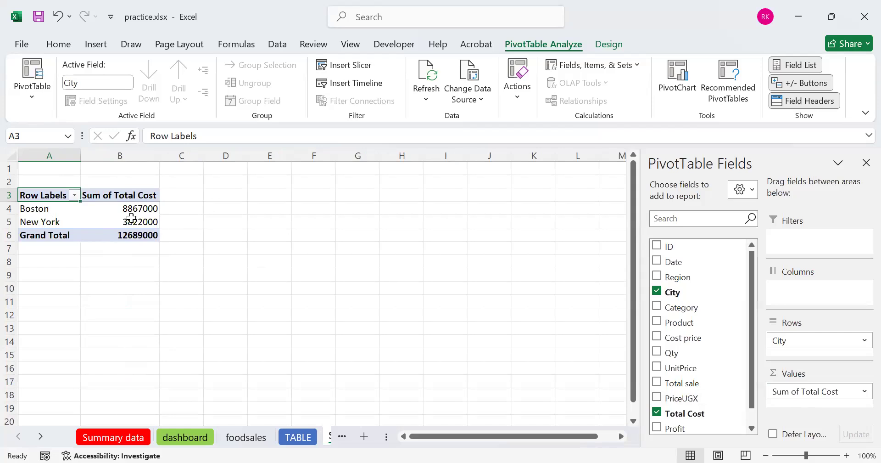
{"action": "mouse_move", "coordinate": [143, 218]}
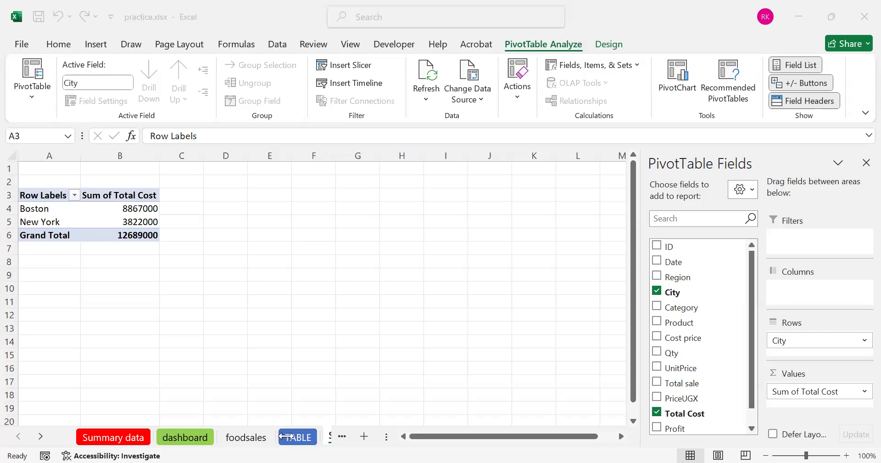
Insert a clustered column PivotChart from the PivotTable range A3:B6 and place it beside the table
{"action": "left_click", "coordinate": [341, 442]}
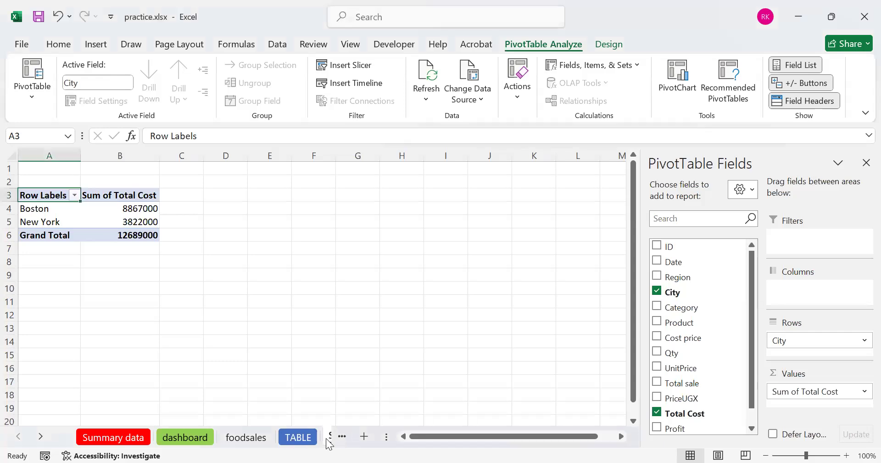
{"action": "left_click", "coordinate": [329, 441]}
{"action": "left_click", "coordinate": [274, 250]}
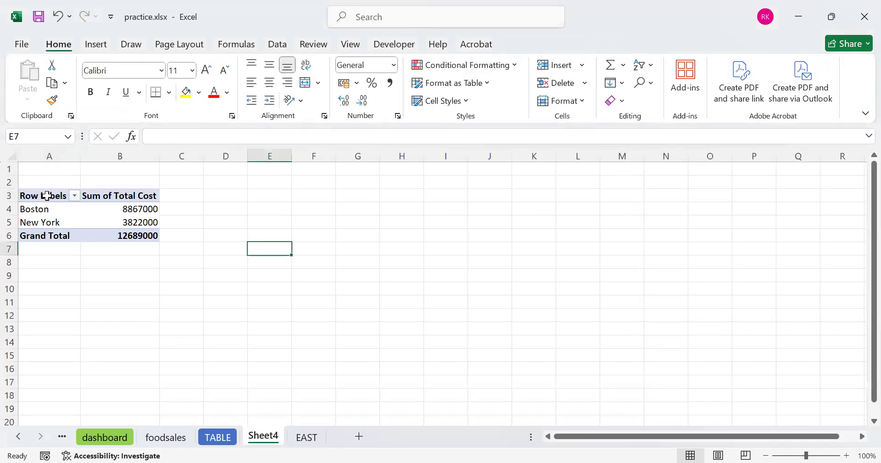
{"action": "left_click_drag", "start_coordinate": [46, 195], "coordinate": [117, 235]}
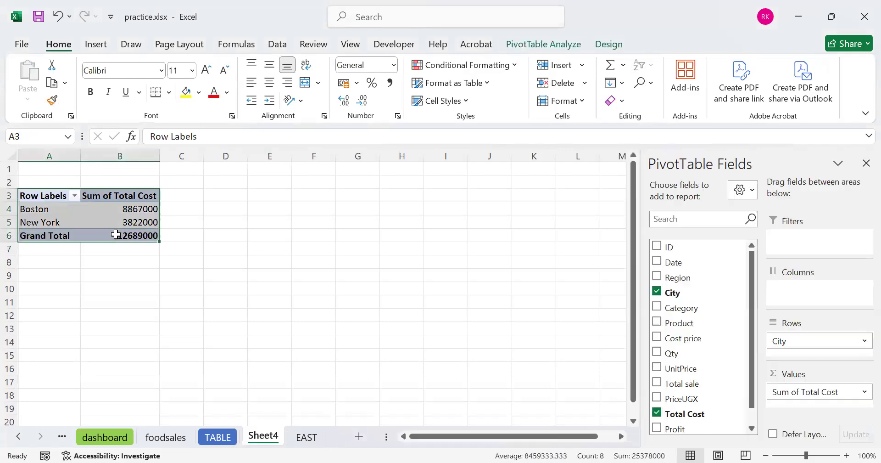
{"action": "left_click", "coordinate": [101, 48]}
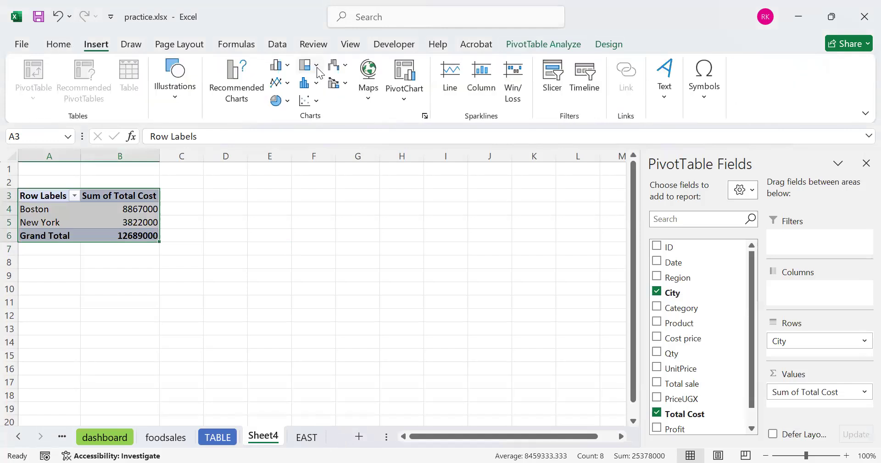
{"action": "left_click", "coordinate": [316, 66]}
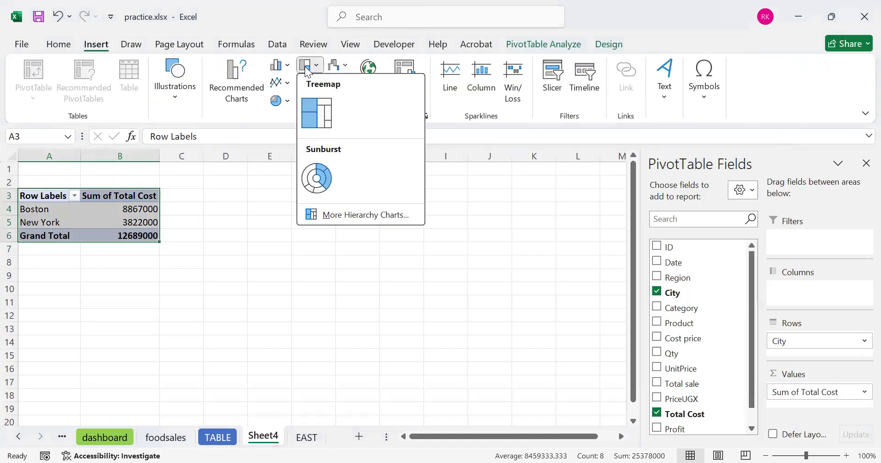
{"action": "left_click", "coordinate": [281, 65]}
{"action": "left_click_drag", "start_coordinate": [269, 205], "coordinate": [333, 205]}
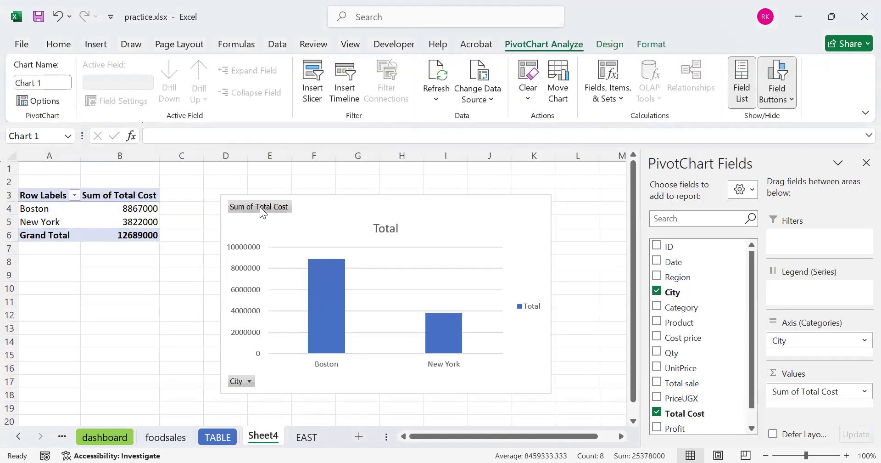
Fill the PivotChart's Total series columns with orange
{"action": "left_click", "coordinate": [249, 211]}
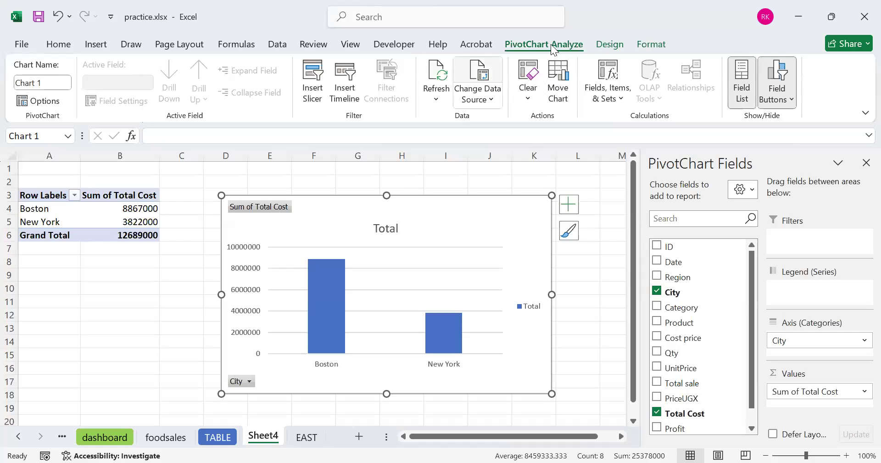
{"action": "left_click", "coordinate": [604, 47]}
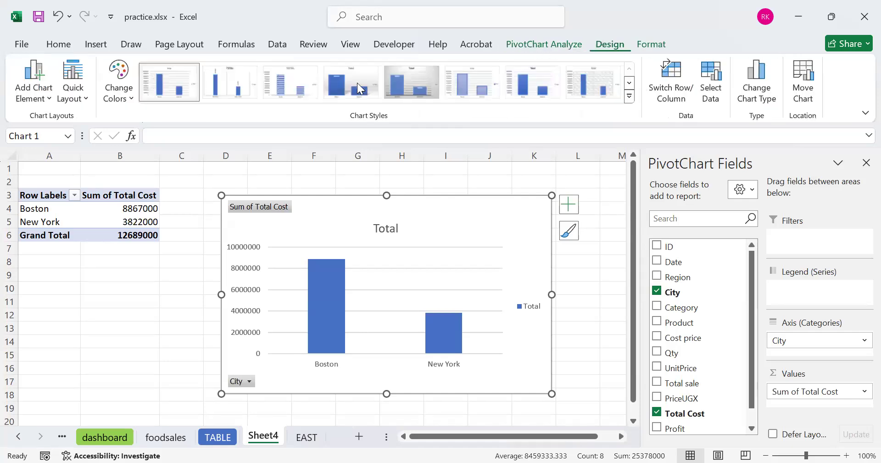
{"action": "left_click", "coordinate": [54, 100]}
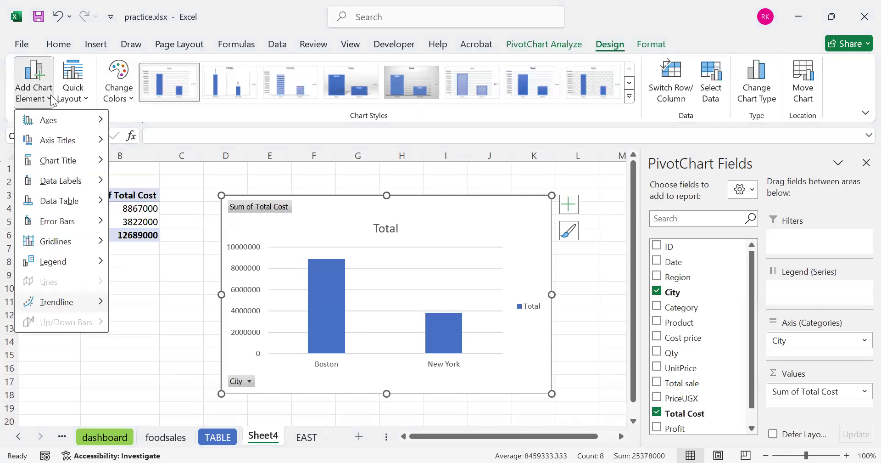
{"action": "left_click", "coordinate": [647, 45]}
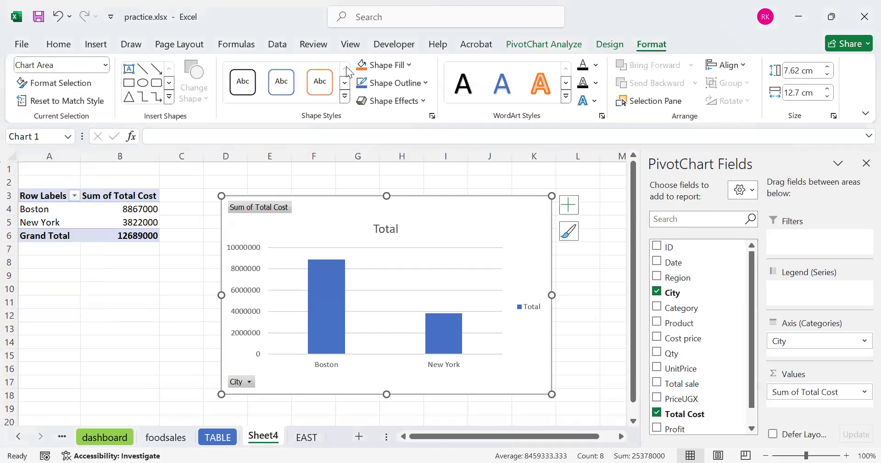
{"action": "left_click", "coordinate": [325, 271]}
{"action": "left_click", "coordinate": [363, 69]}
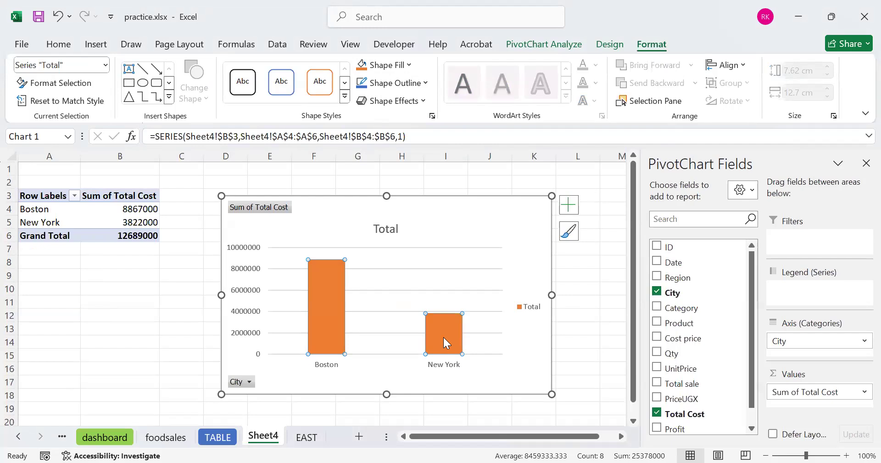
Fill the PivotChart's chart area with light gold and deselect the chart
{"action": "left_click", "coordinate": [420, 214]}
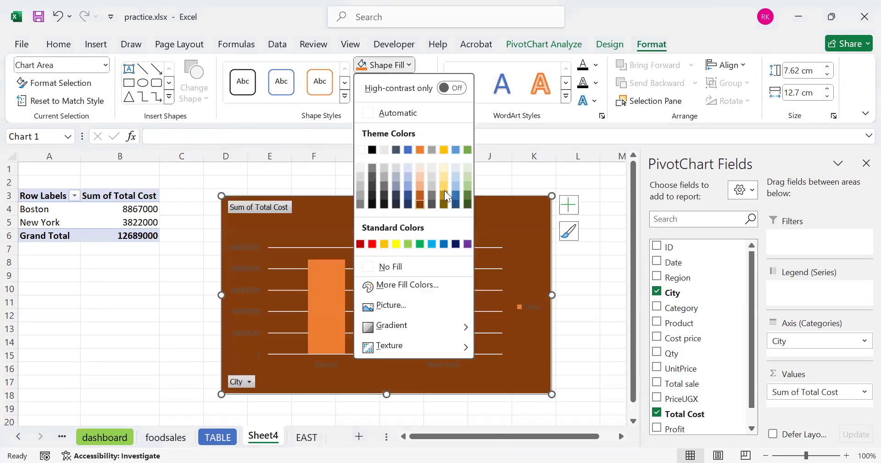
{"action": "left_click", "coordinate": [177, 288]}
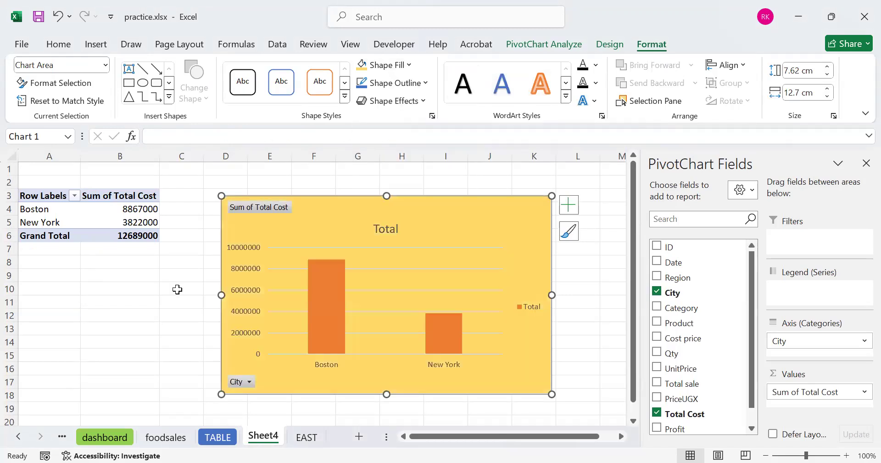
{"action": "left_click", "coordinate": [177, 289]}
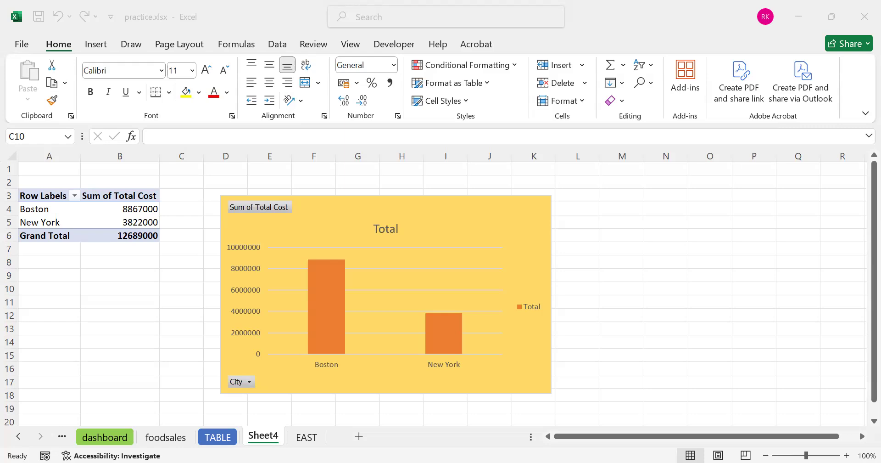
Return to the foodsales sheet and clear the selection of its data range
{"action": "left_click", "coordinate": [177, 438]}
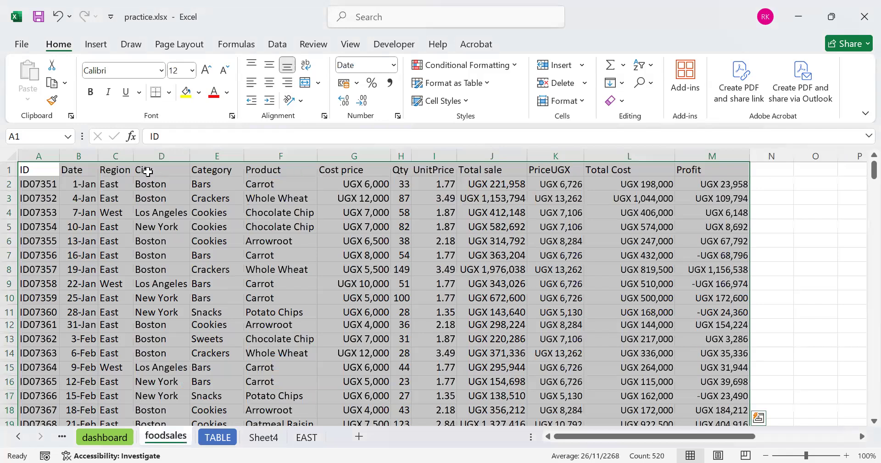
{"action": "left_click", "coordinate": [217, 298]}
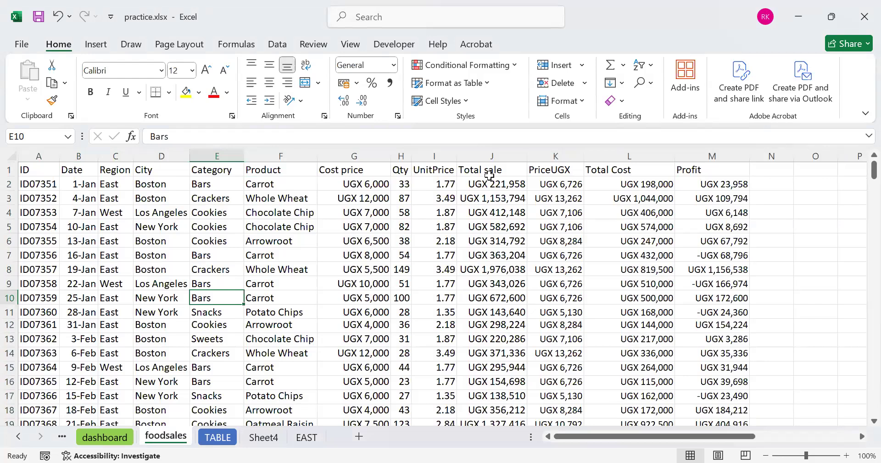
Check the Total Cost formula in L2, then highlight the first Qty value in H2 with a yellow fill
{"action": "left_click", "coordinate": [348, 176]}
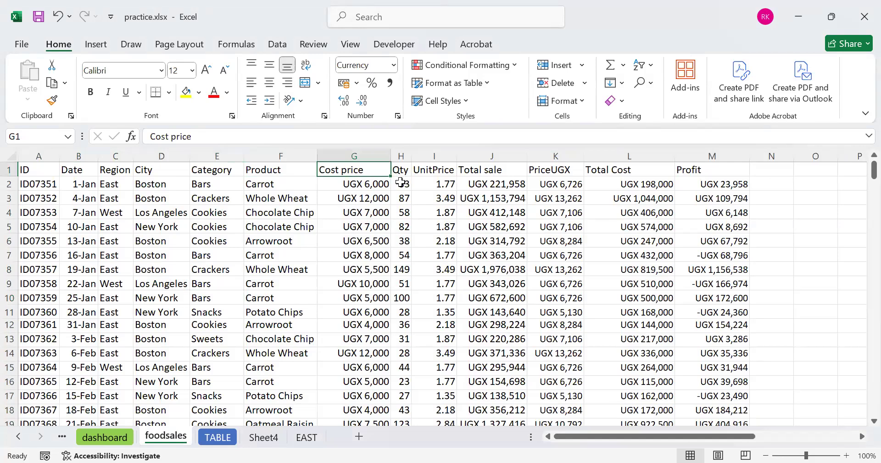
{"action": "left_click", "coordinate": [627, 183]}
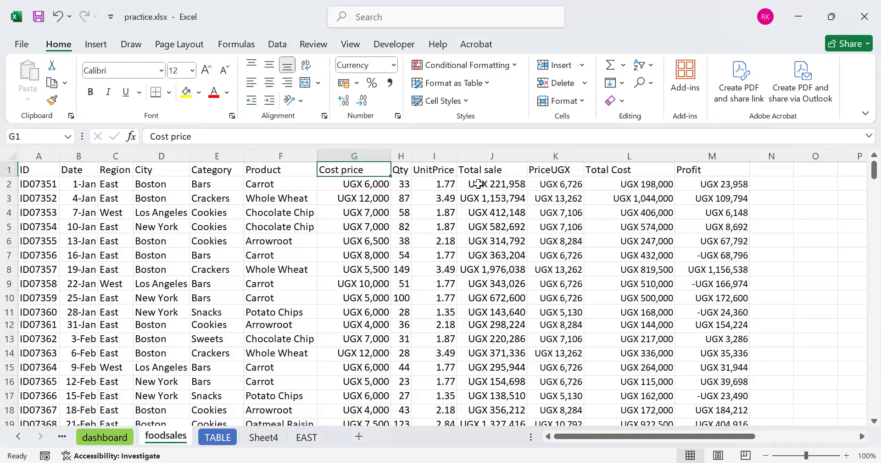
{"action": "left_click", "coordinate": [406, 184]}
{"action": "left_click", "coordinate": [186, 93]}
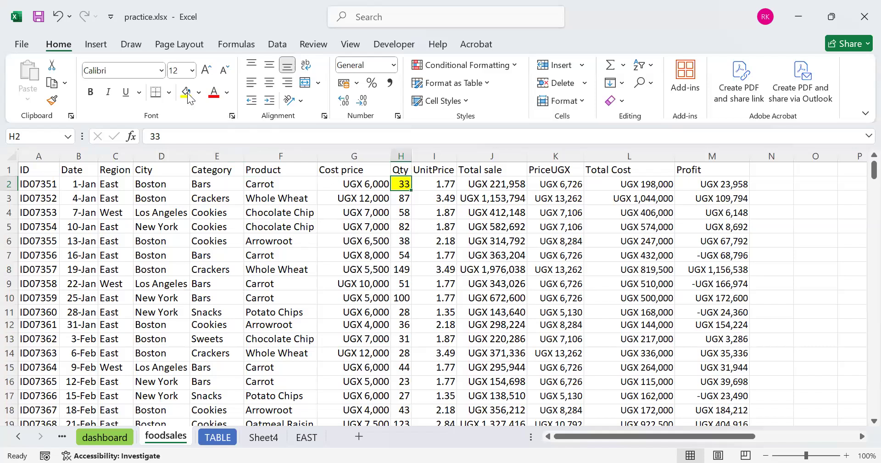
Fill the first Cost price value in G2 with dark orange and make its text white
{"action": "key", "text": "Left"}
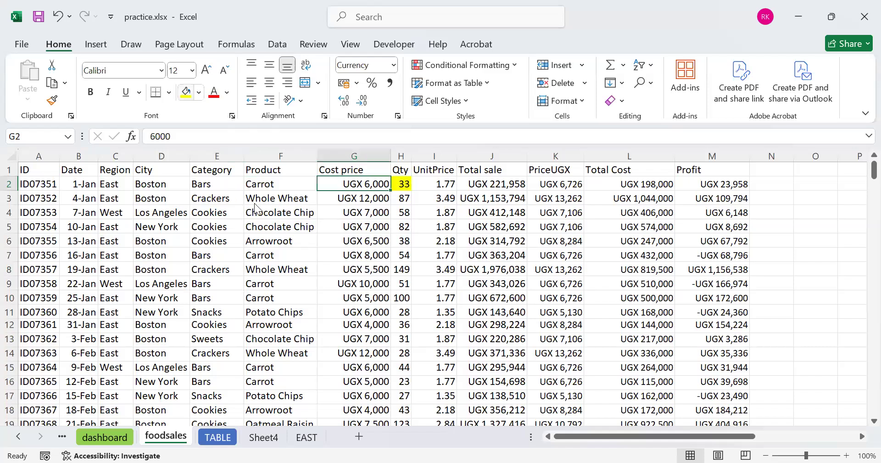
{"action": "left_click", "coordinate": [269, 149]}
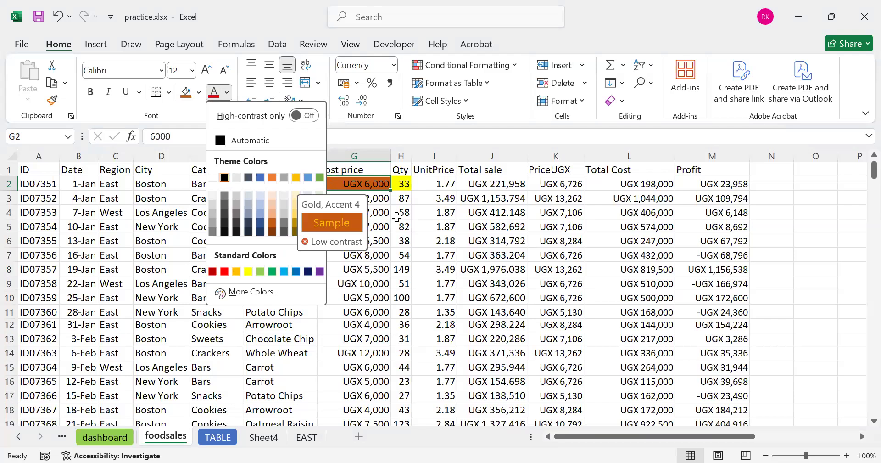
{"action": "left_click", "coordinate": [399, 185]}
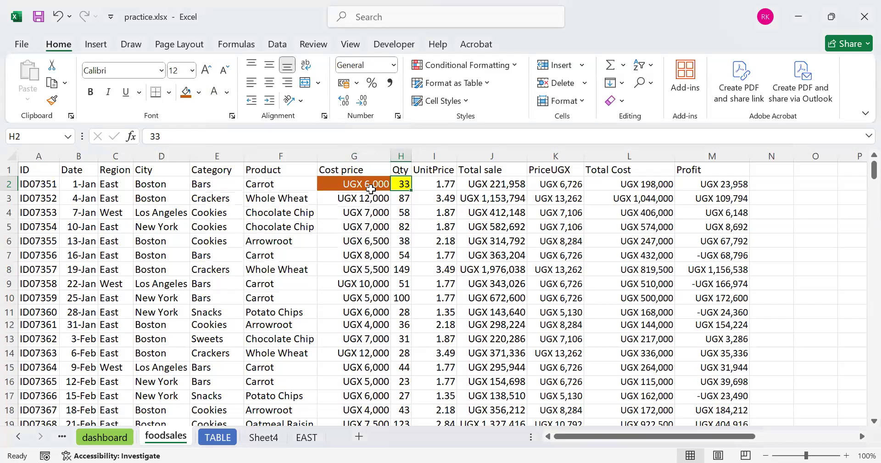
Examine the formulas behind the first PriceUGX, Total Cost and Total sale values in row 2
{"action": "left_click", "coordinate": [546, 185]}
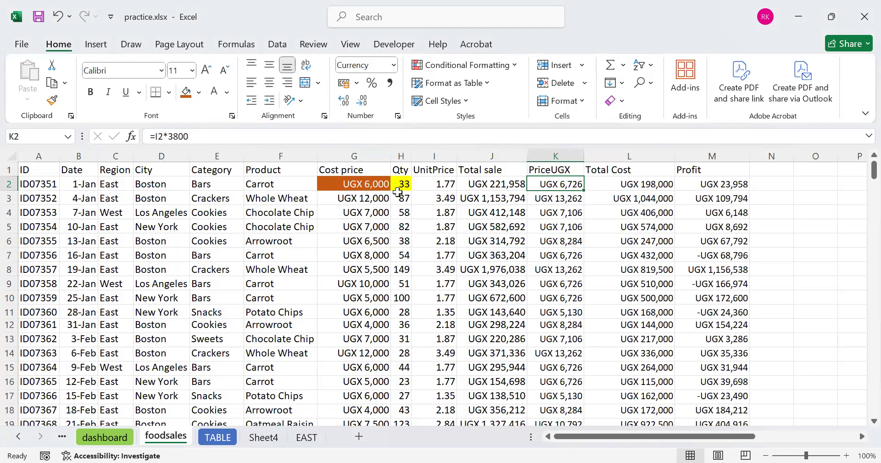
{"action": "left_click", "coordinate": [627, 185]}
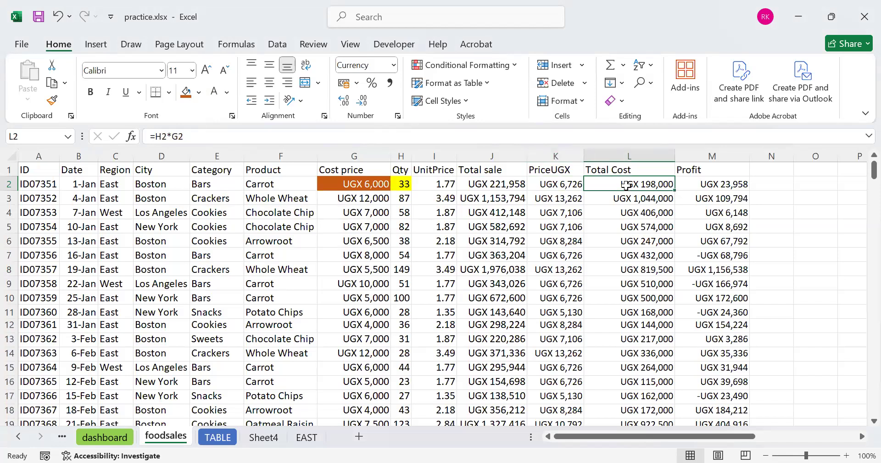
{"action": "left_click", "coordinate": [497, 184]}
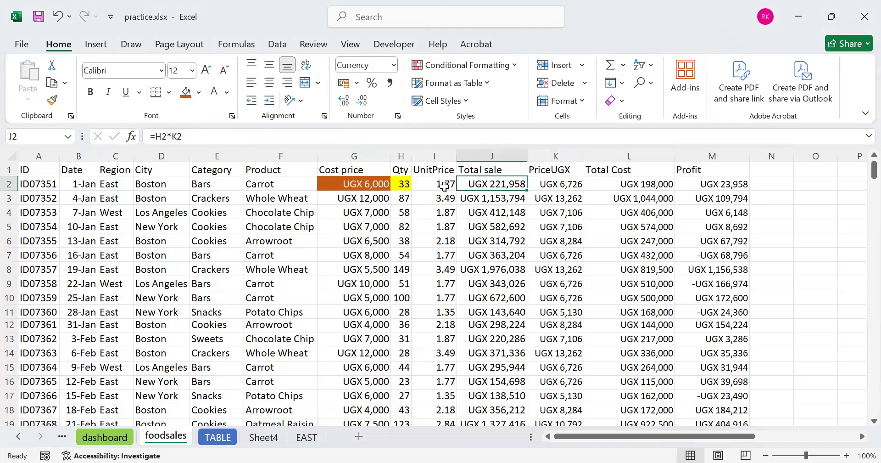